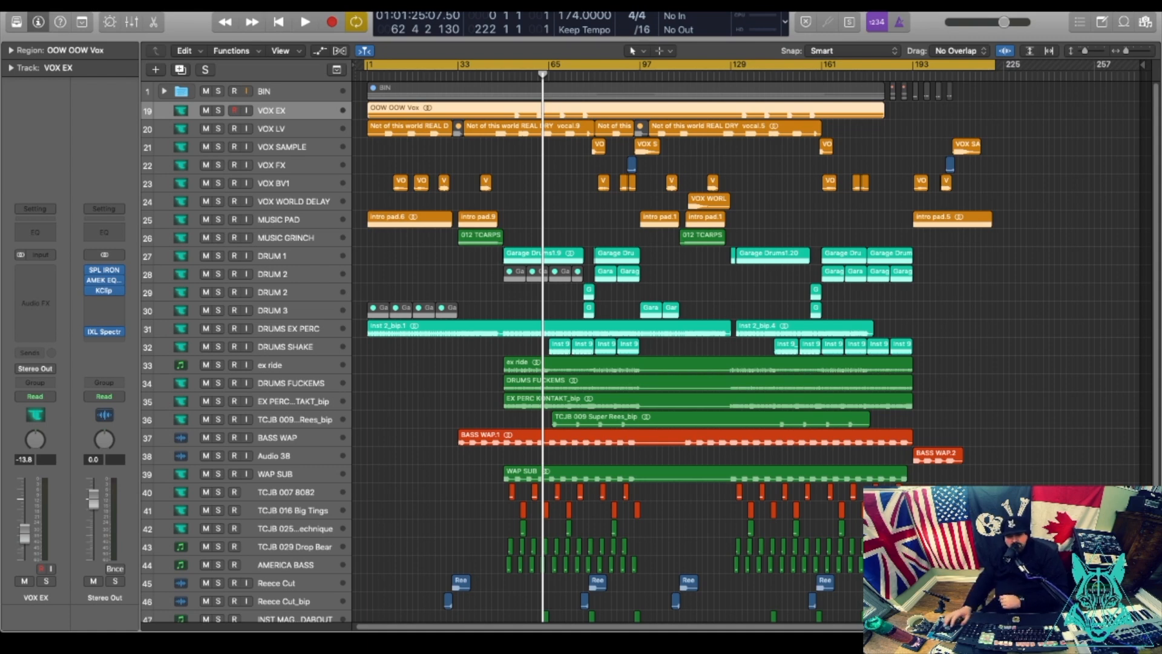
Save the project as a new version, changing the name ending from v3 to v4.
left_click(97, 5)
left_click(142, 89)
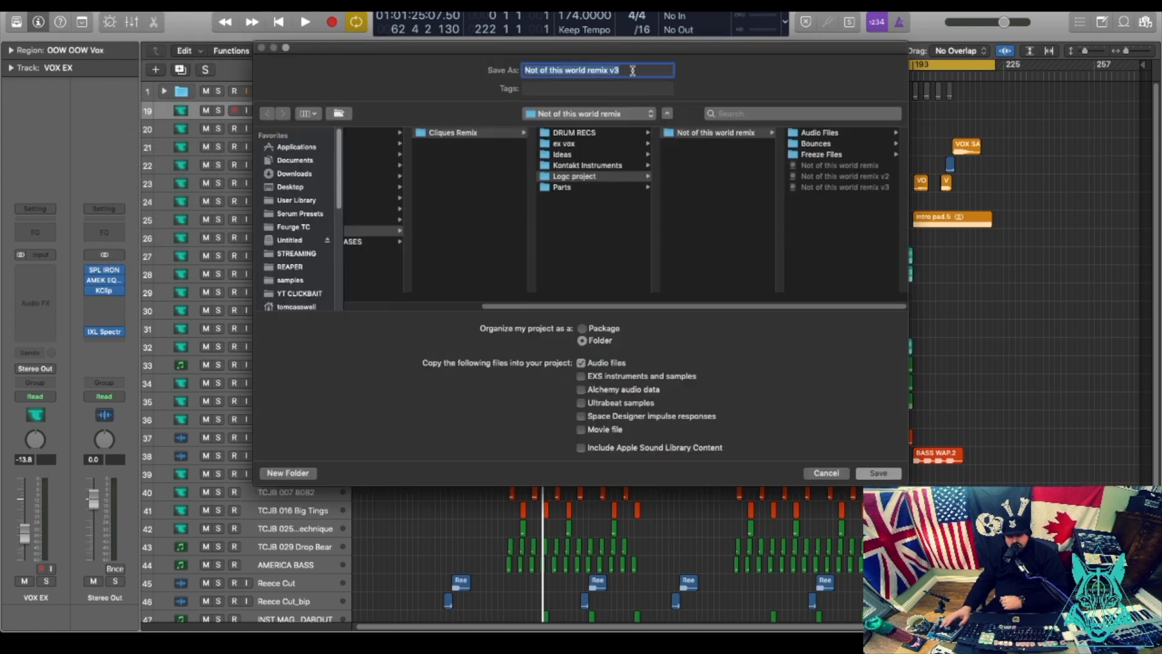
left_click(631, 72)
key("BackSpace")
type("4")
key("Return")
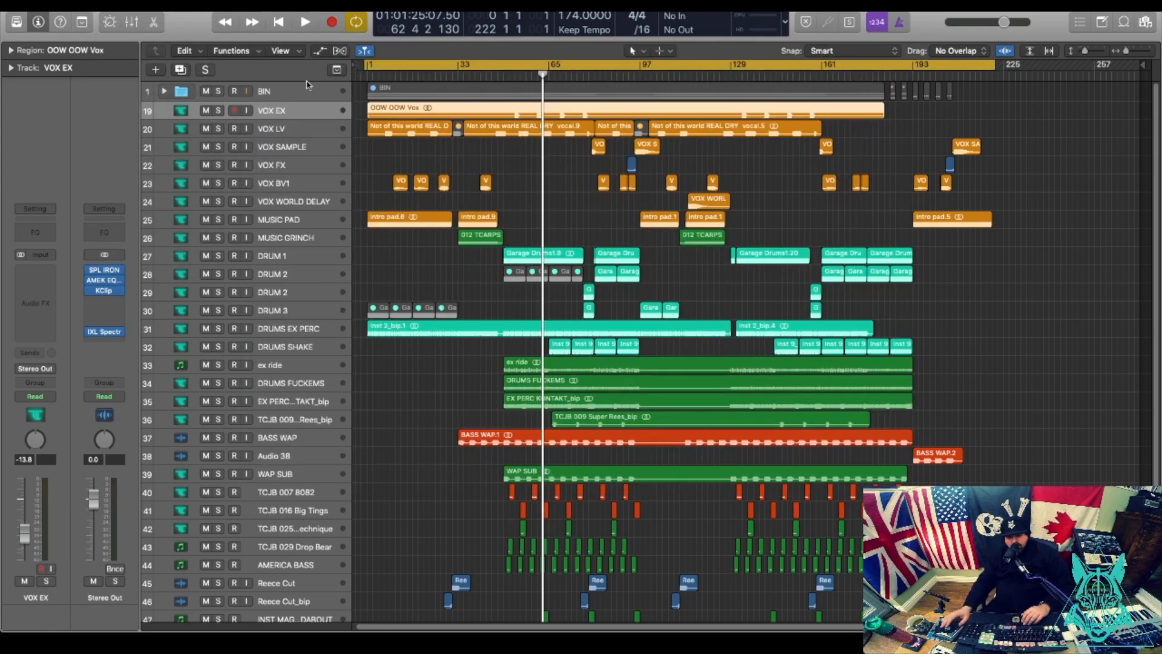
left_click(306, 93)
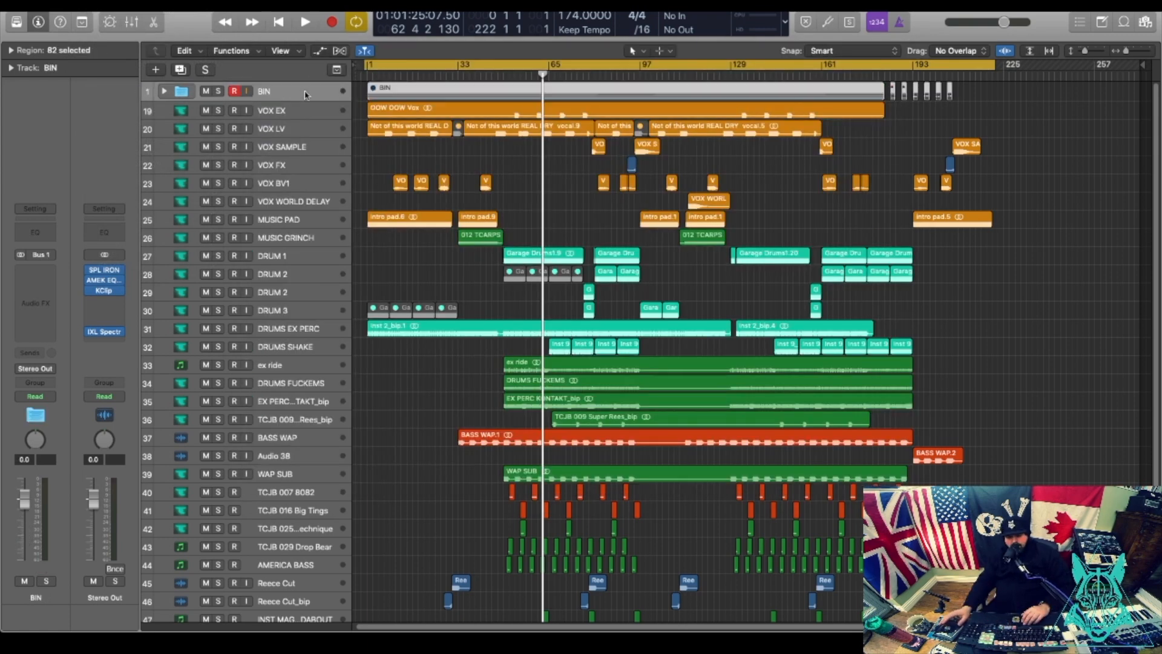
Expand the BIN folder track and select track 40, TCJB 007 8082.
left_click(164, 91)
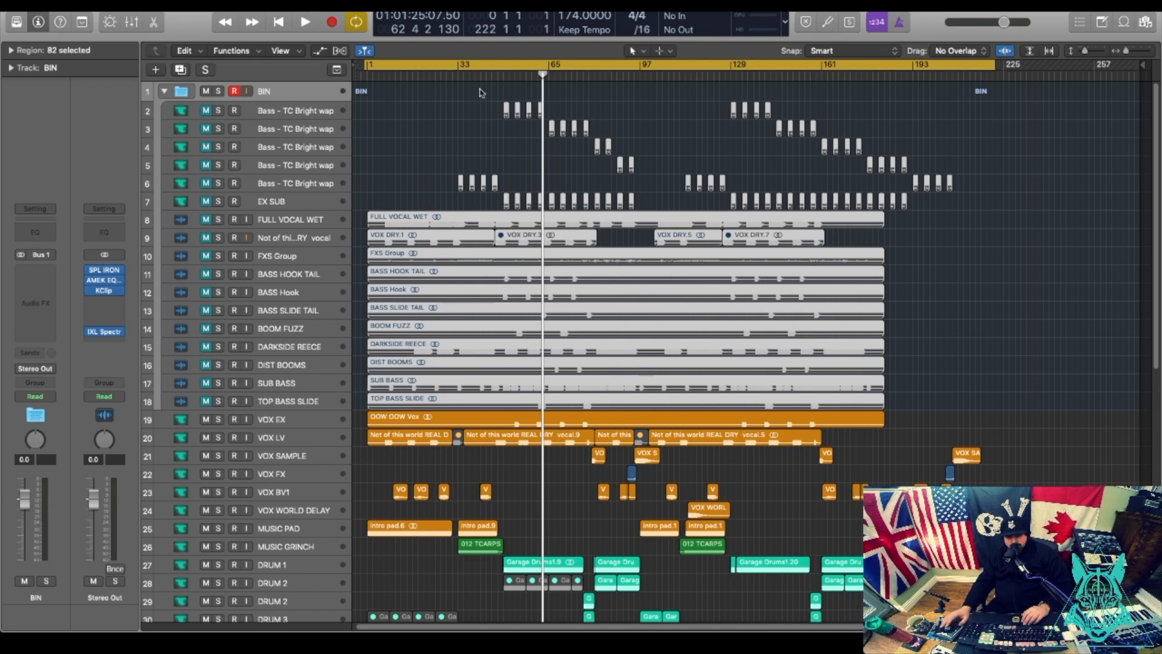
scroll(343, 258, "down", 10)
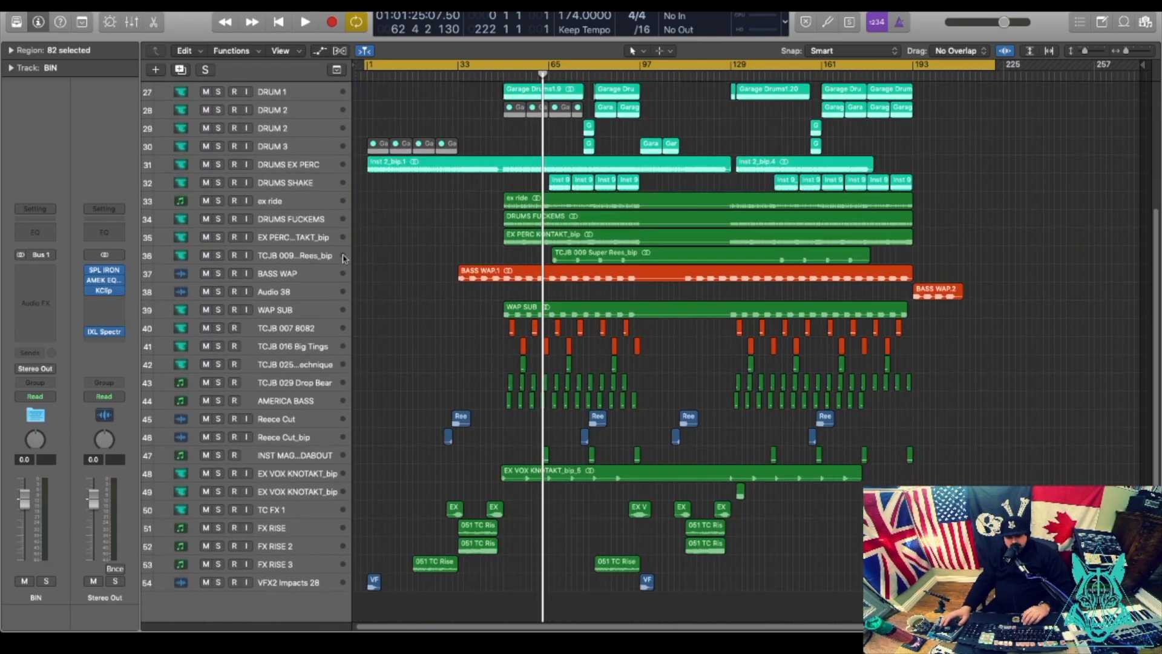
left_click(292, 332)
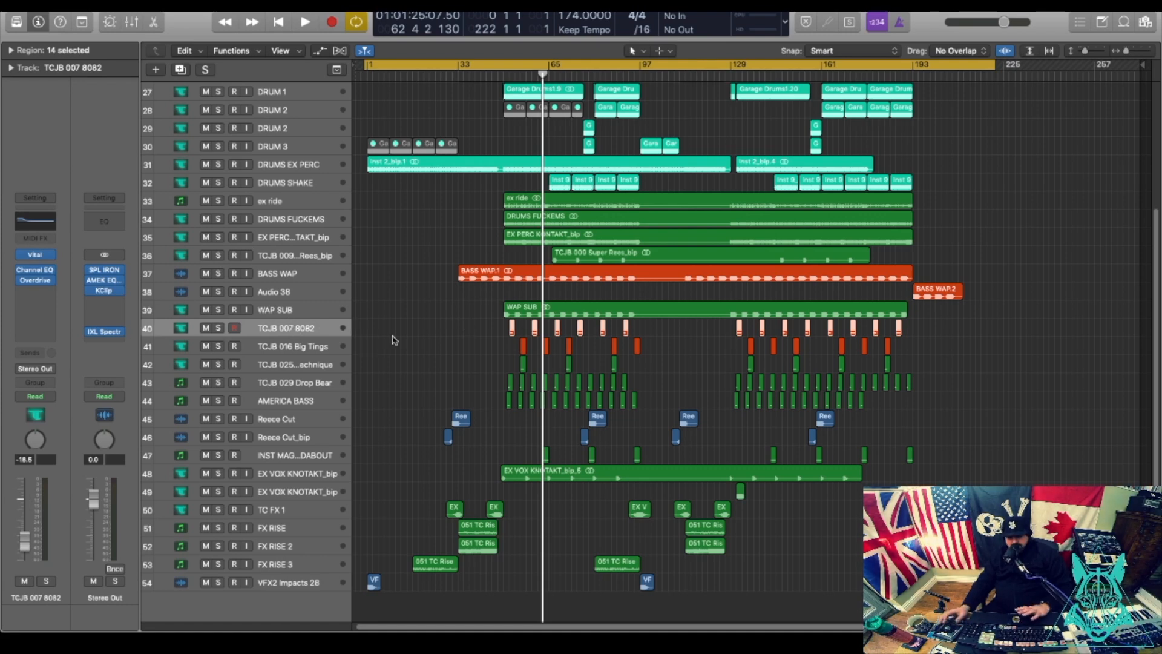
scroll(823, 265, "up", 4)
scroll(750, 319, "down", 3)
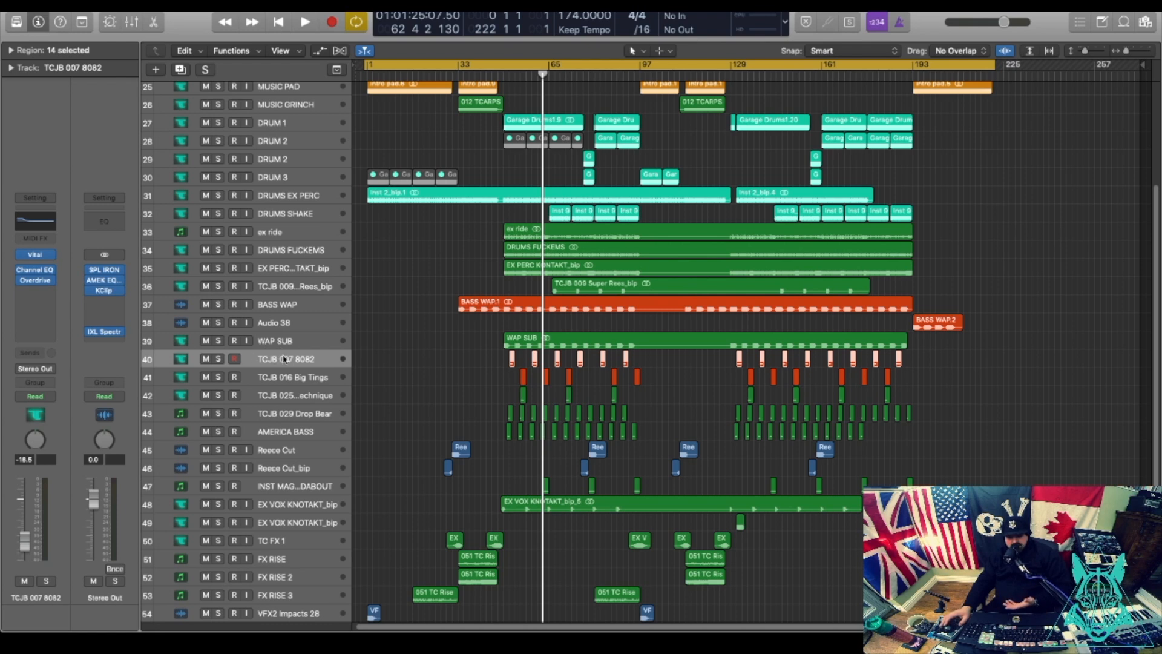
mouse_move(53, 272)
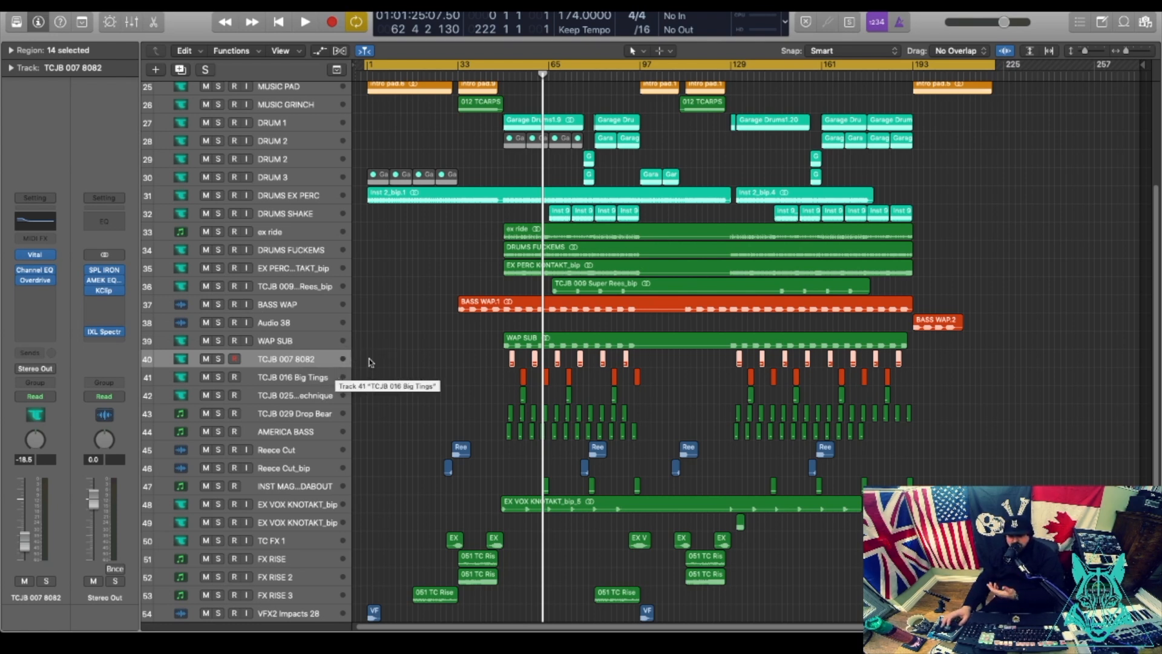
Bounce the TCJB 007 8082 regions in place to a new audio track and delete the original.
left_click(294, 377)
left_click(291, 361)
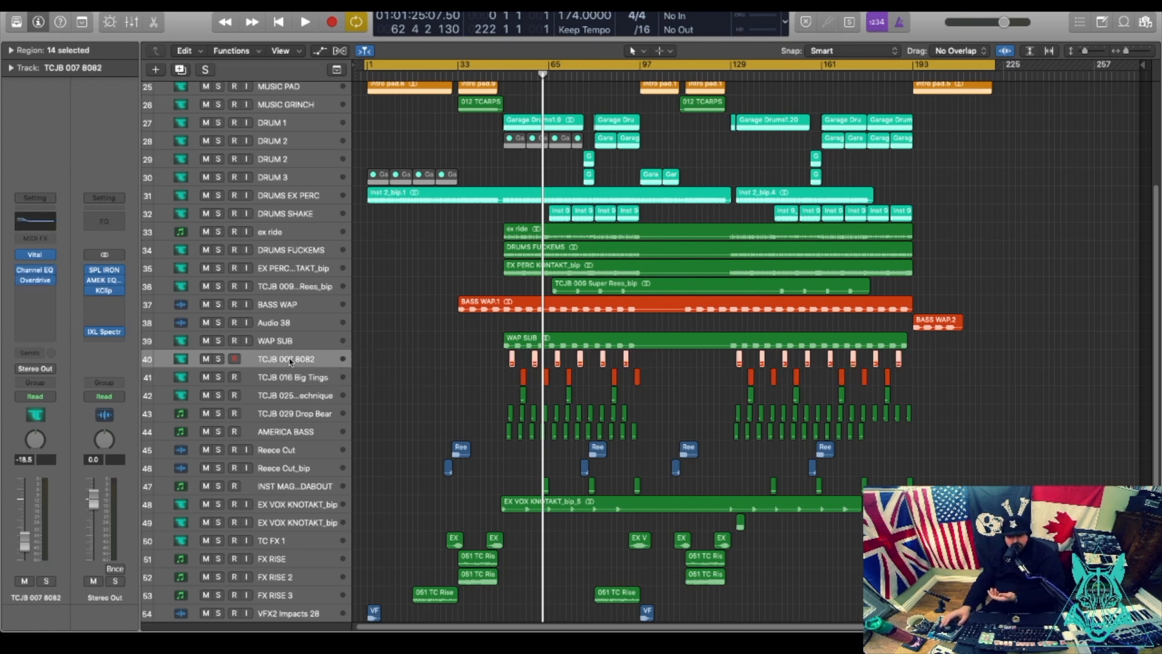
right_click(512, 361)
left_click(584, 362)
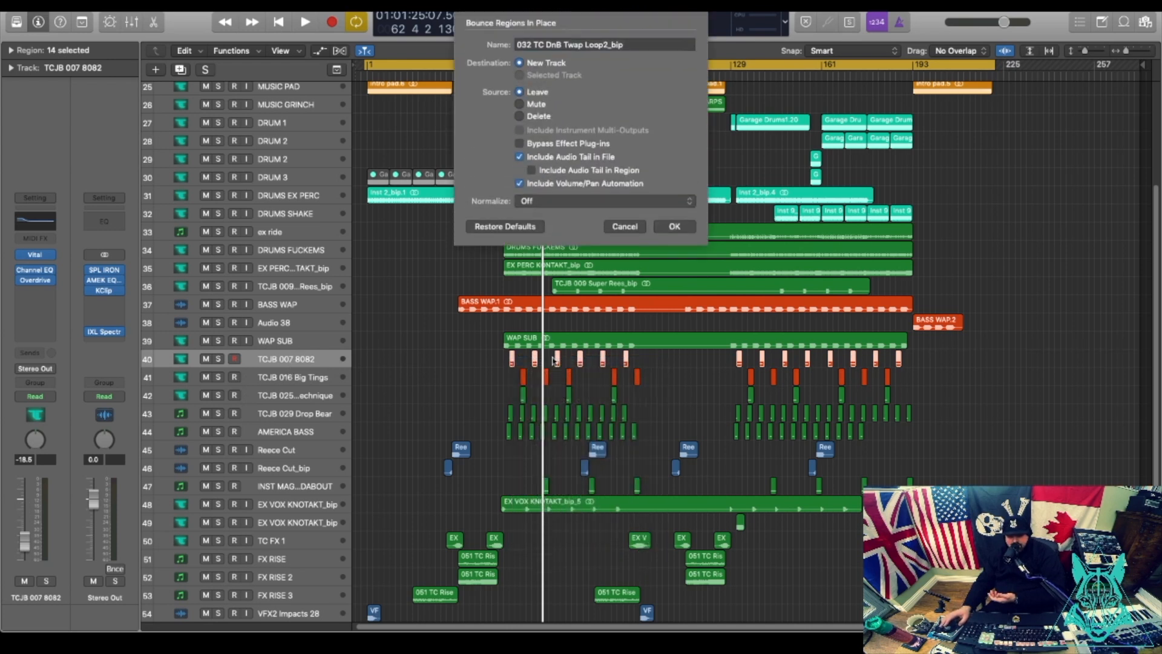
left_click(683, 228)
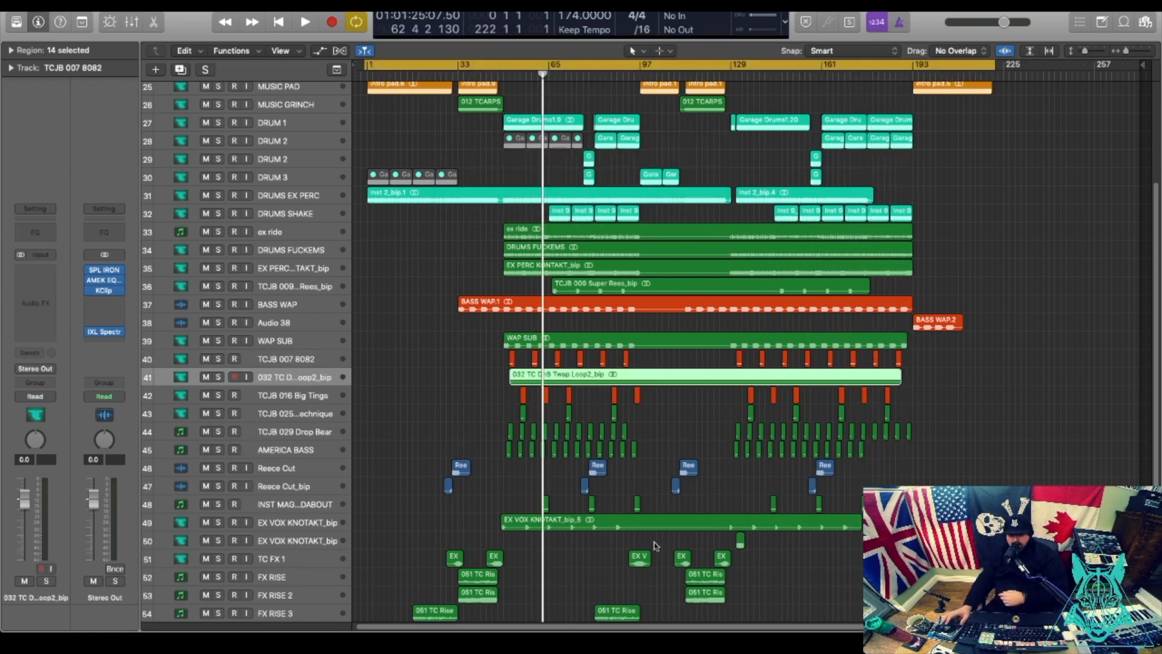
left_click(256, 357)
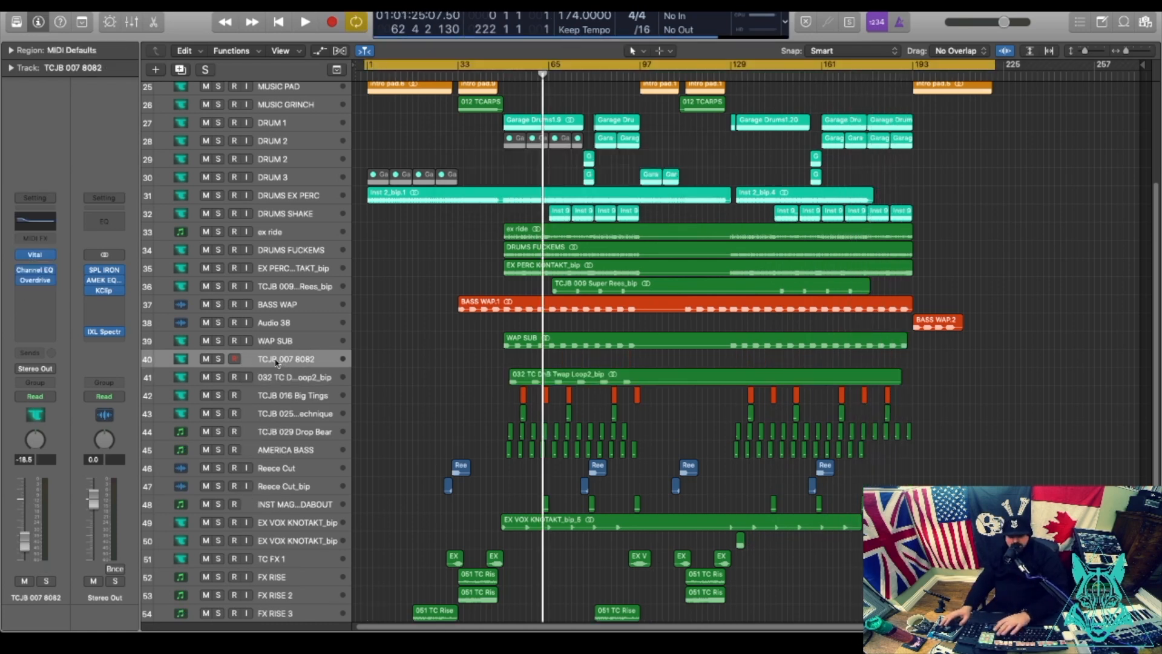
key("super+BackSpace")
Bounce the TCJB 016 Big Tings and TCJB 025 Old Technique regions in place to audio.
left_click(306, 380)
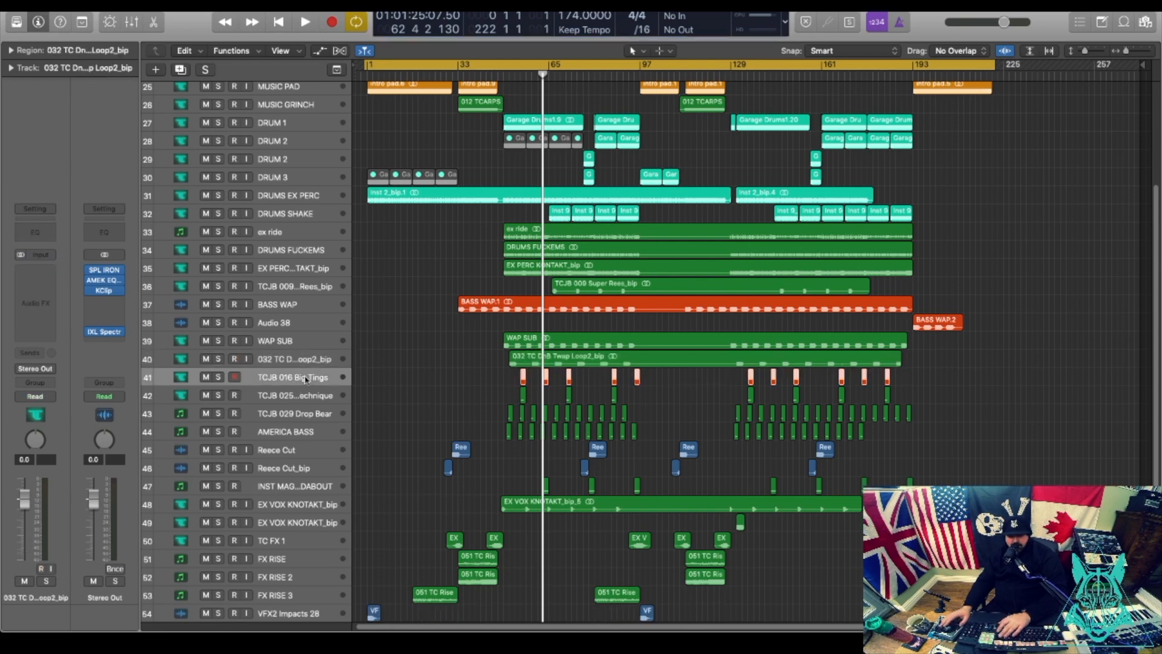
right_click(524, 380)
left_click(544, 383)
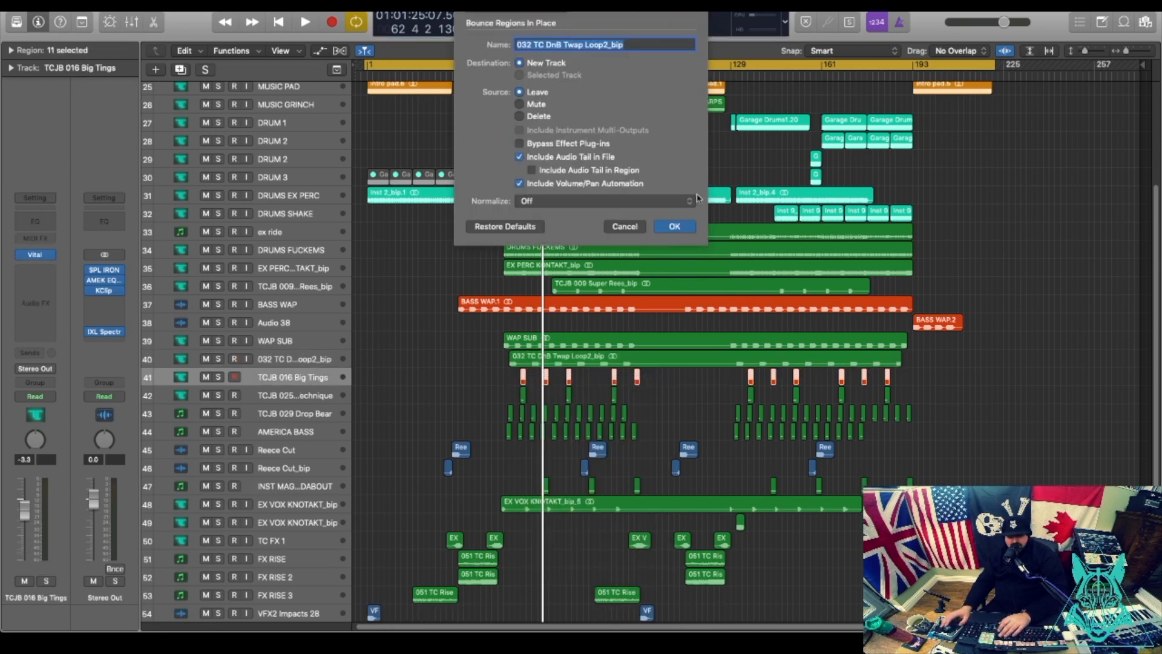
left_click(680, 228)
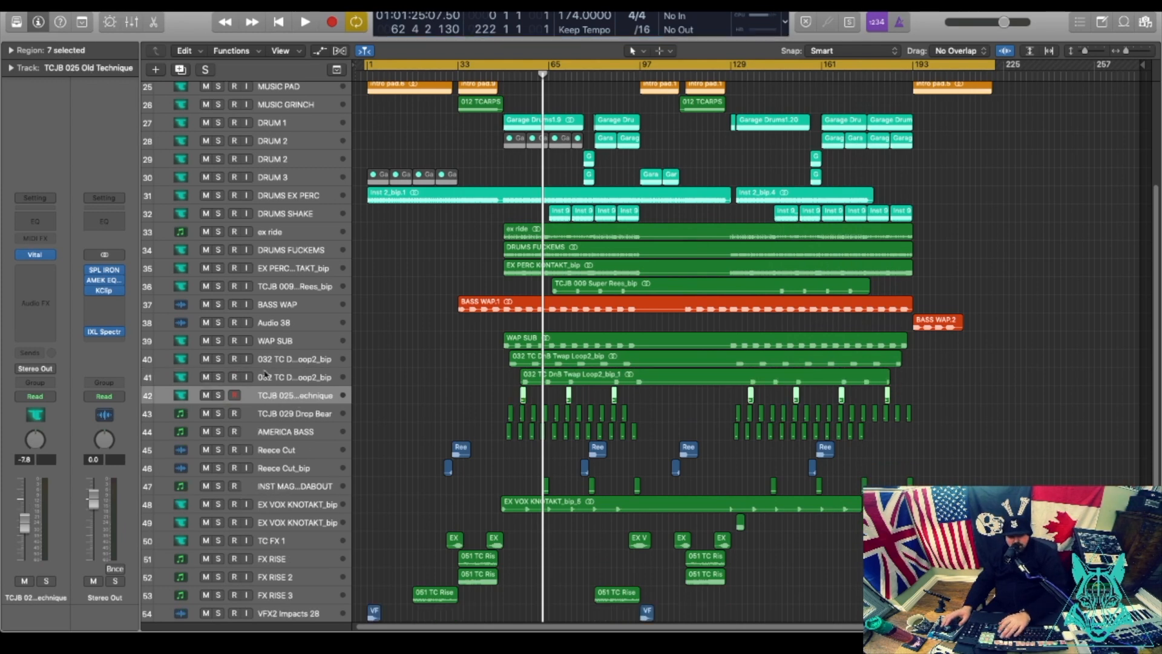
right_click(524, 396)
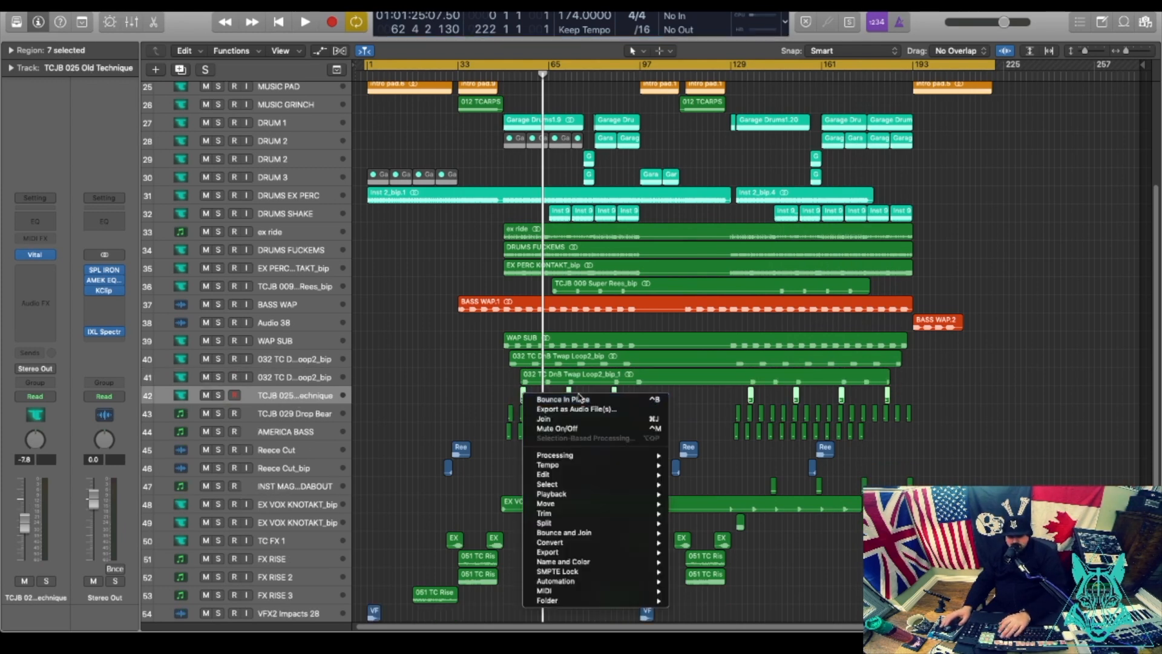
left_click(580, 399)
left_click(683, 233)
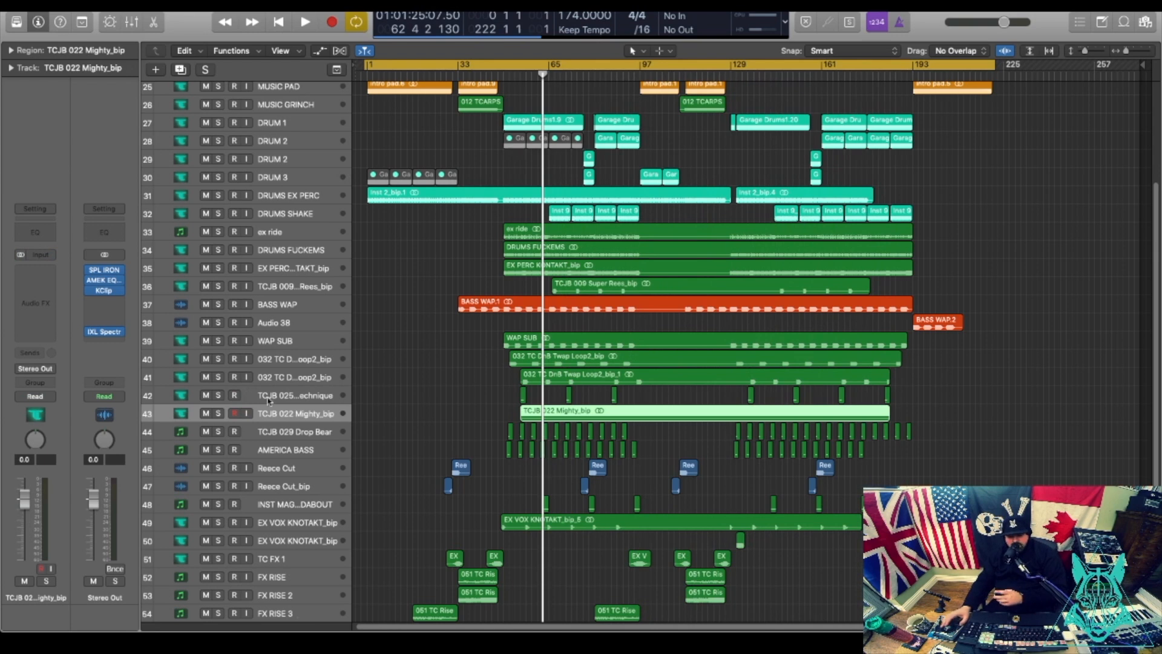
Delete the Old Technique original and bounce Drop Bear and AMERICA BASS in place to audio.
left_click(307, 400)
key("super+BackSpace")
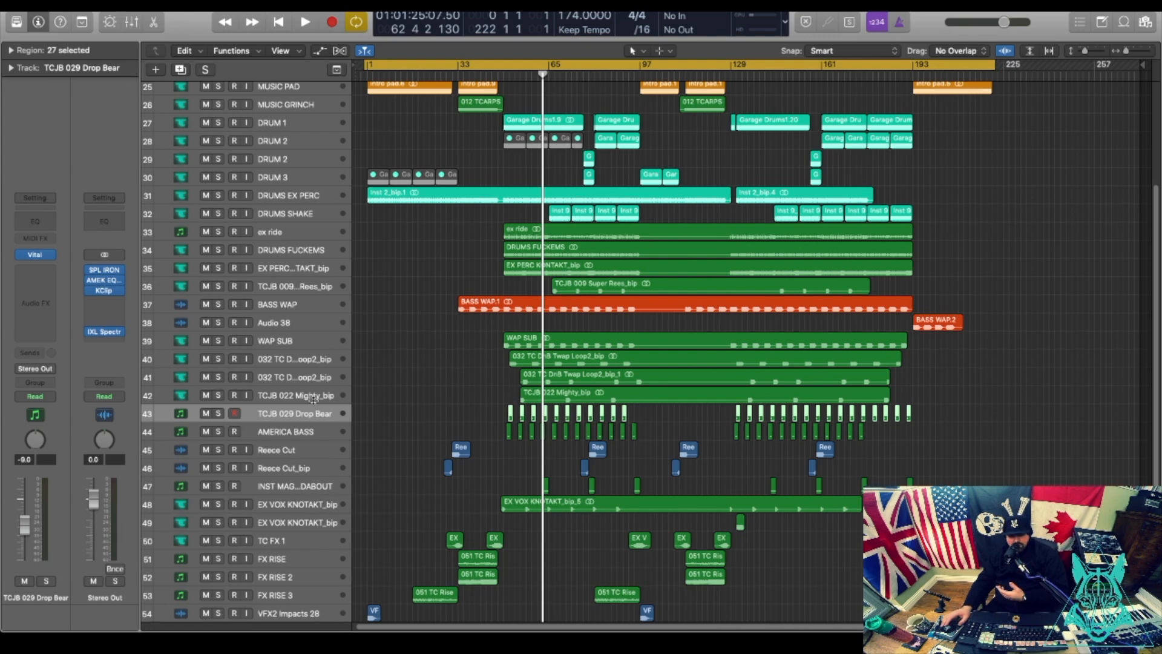
right_click(510, 414)
left_click(548, 418)
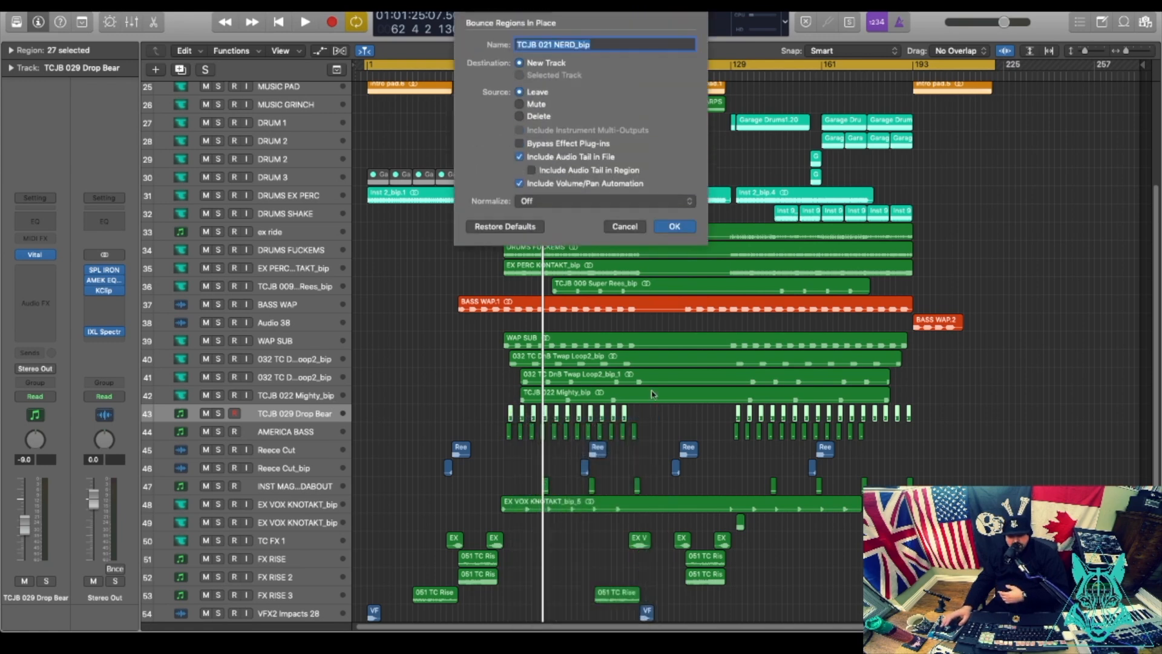
left_click(682, 228)
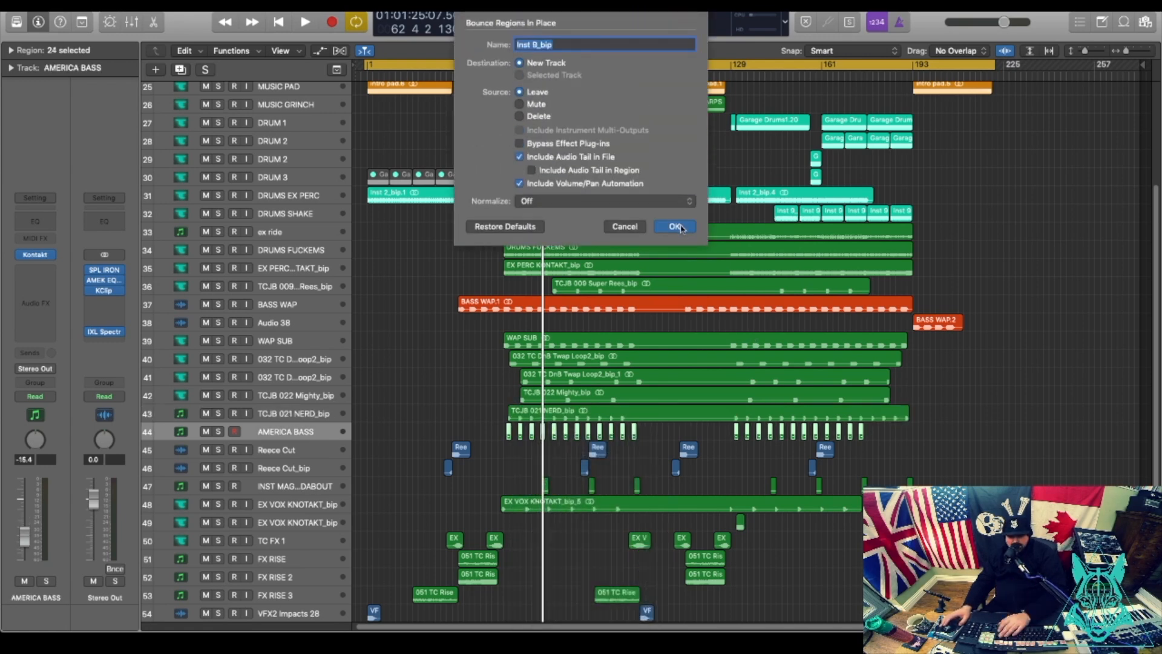
left_click(675, 227)
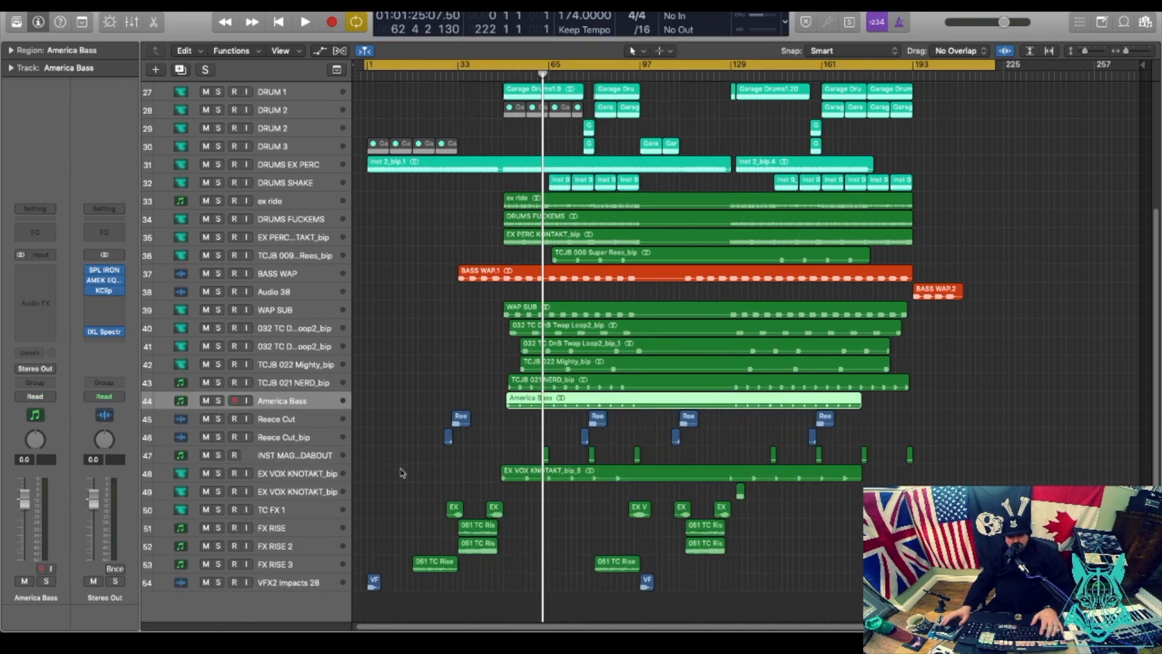
Solo track 47 and start playback to audition it.
left_click(294, 419)
left_click(298, 437)
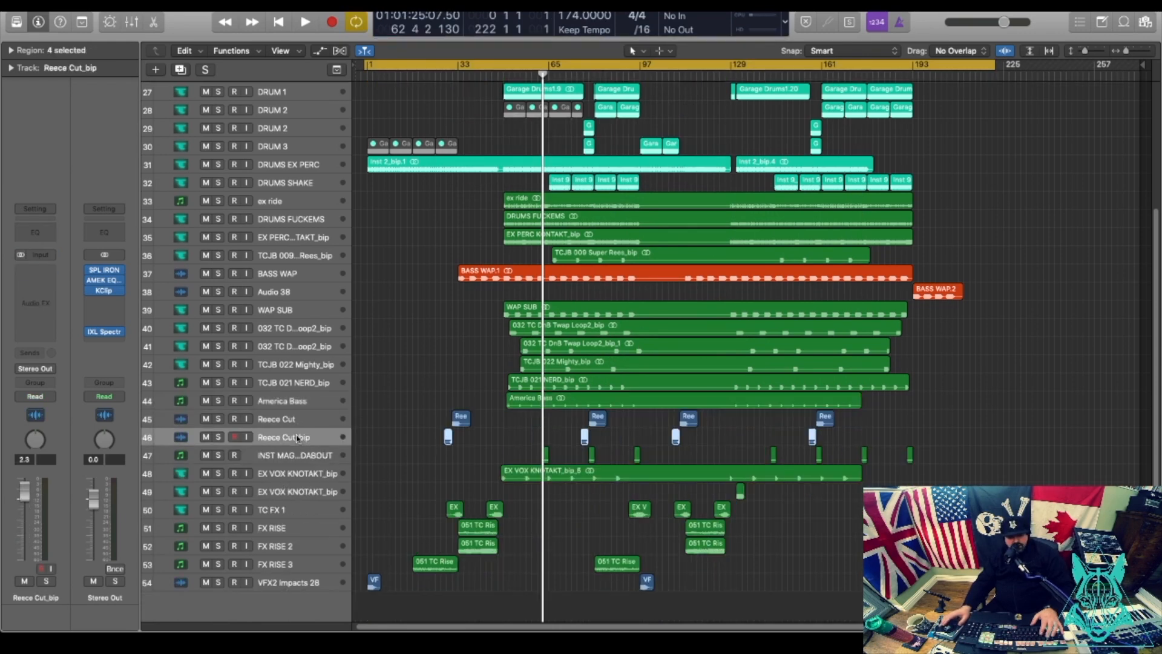
left_click(293, 459)
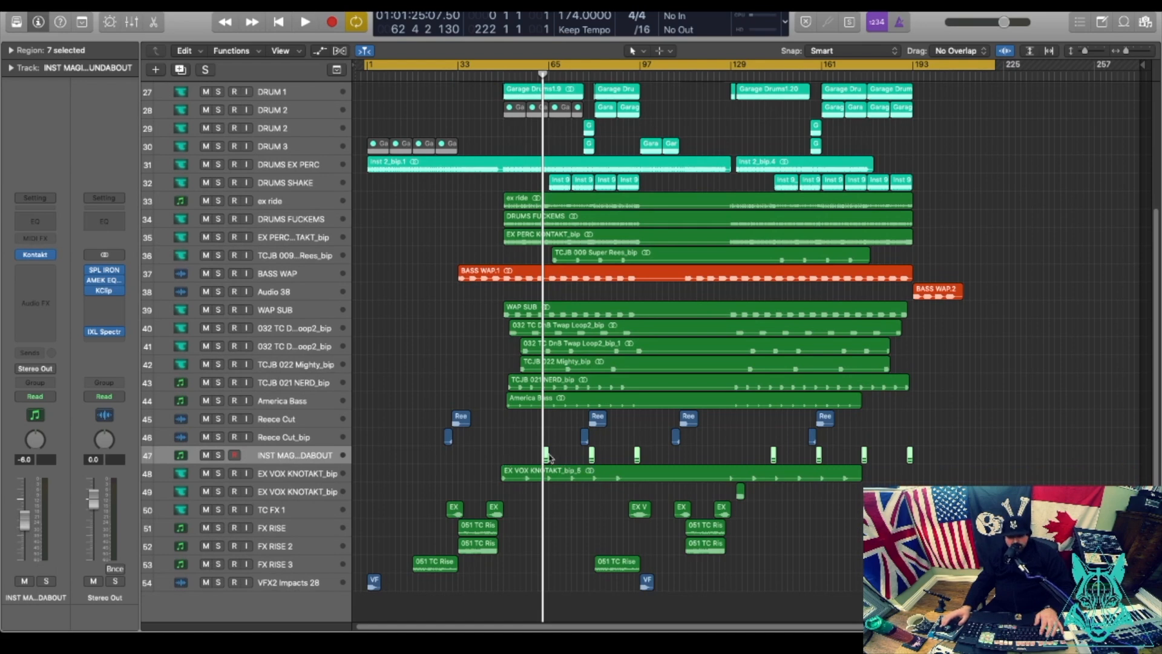
left_click(221, 455)
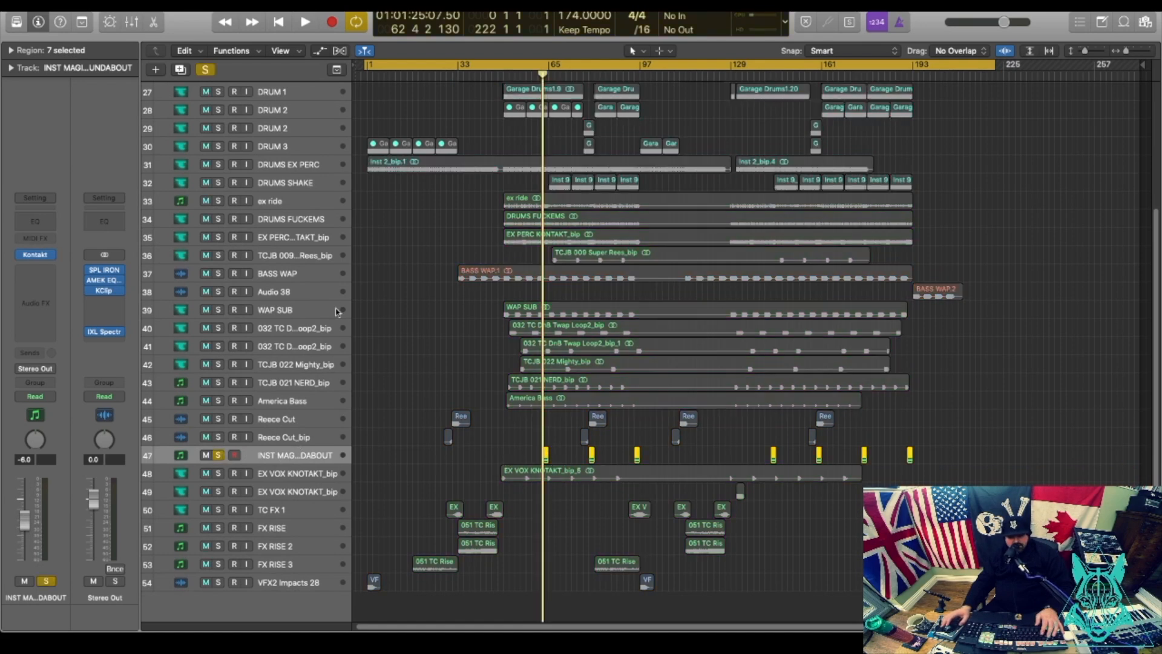
key("space")
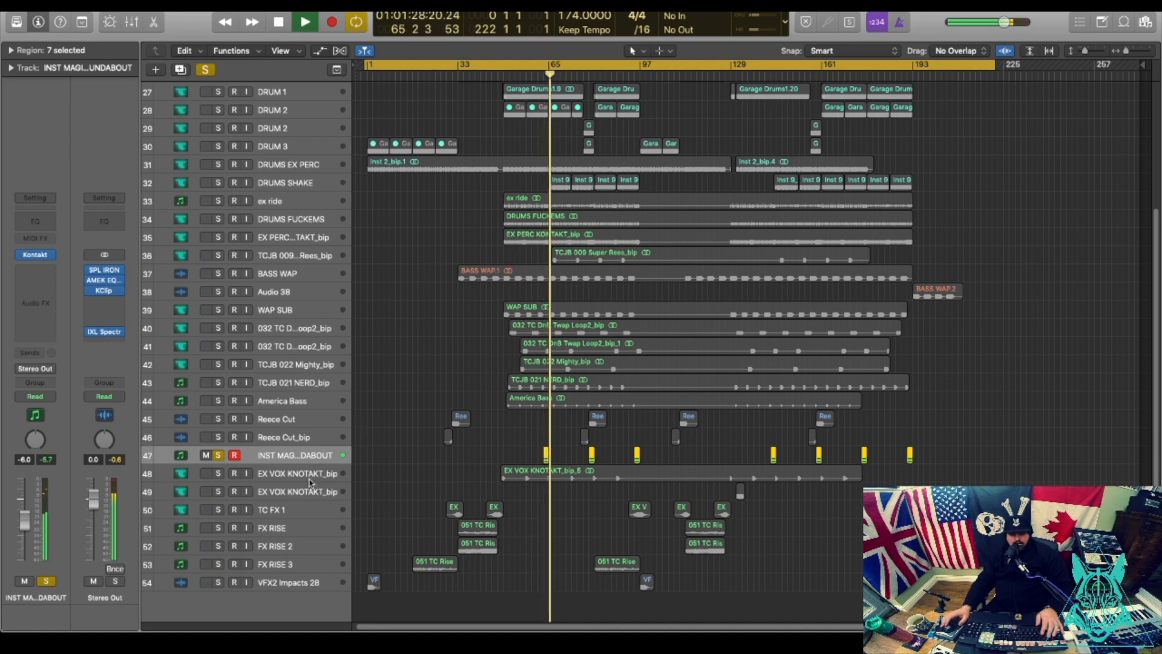
Stop playback and unsolo track 47.
key("space")
right_click(291, 457)
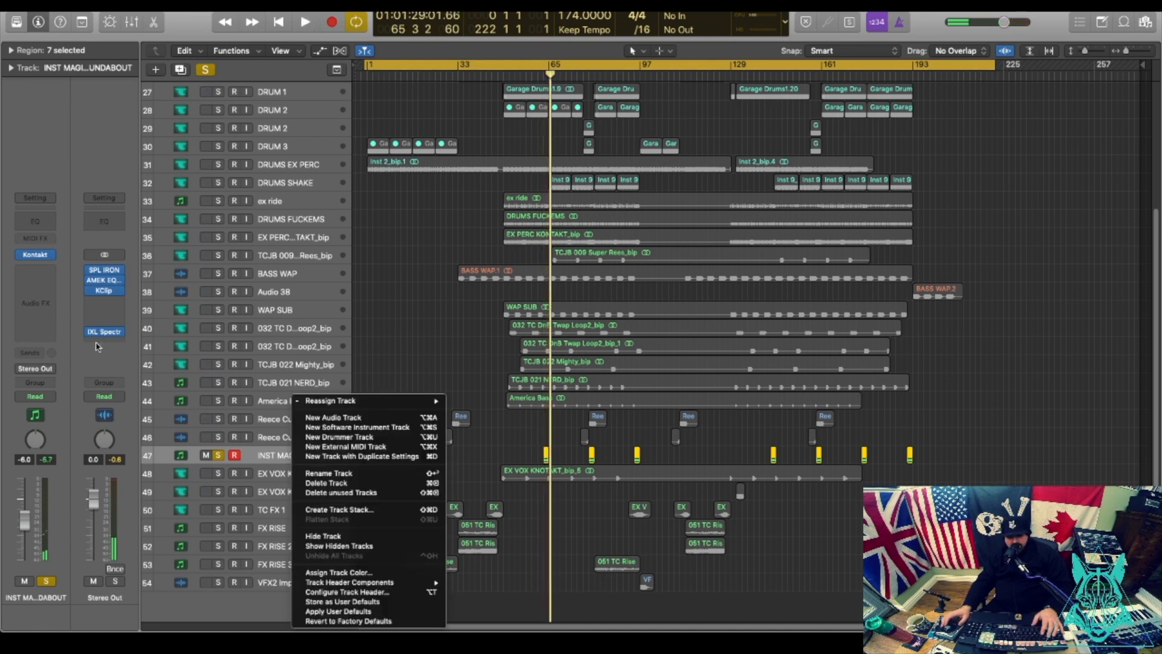
left_click(36, 257)
left_click(218, 455)
right_click(306, 455)
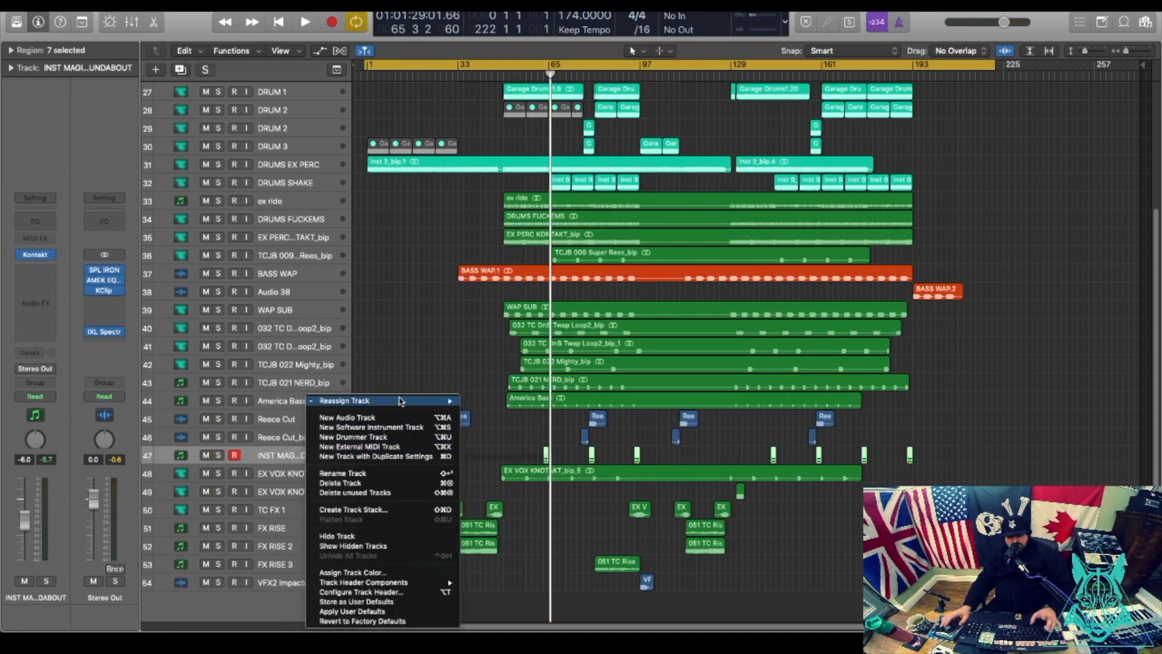
left_click(296, 456)
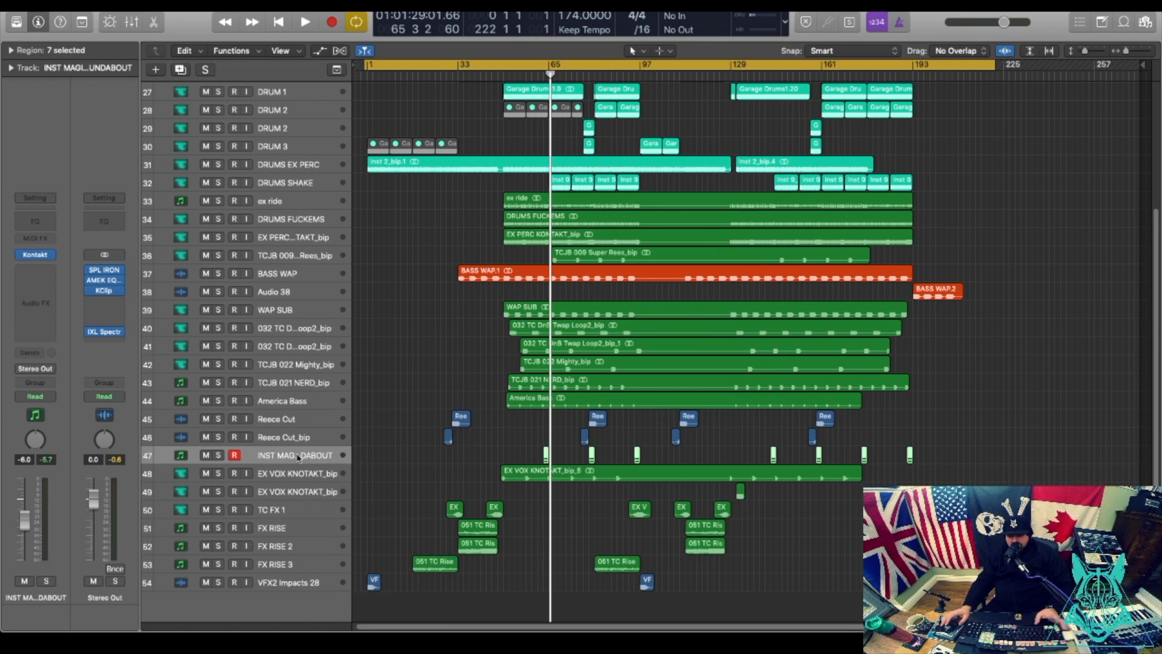
right_click(298, 458)
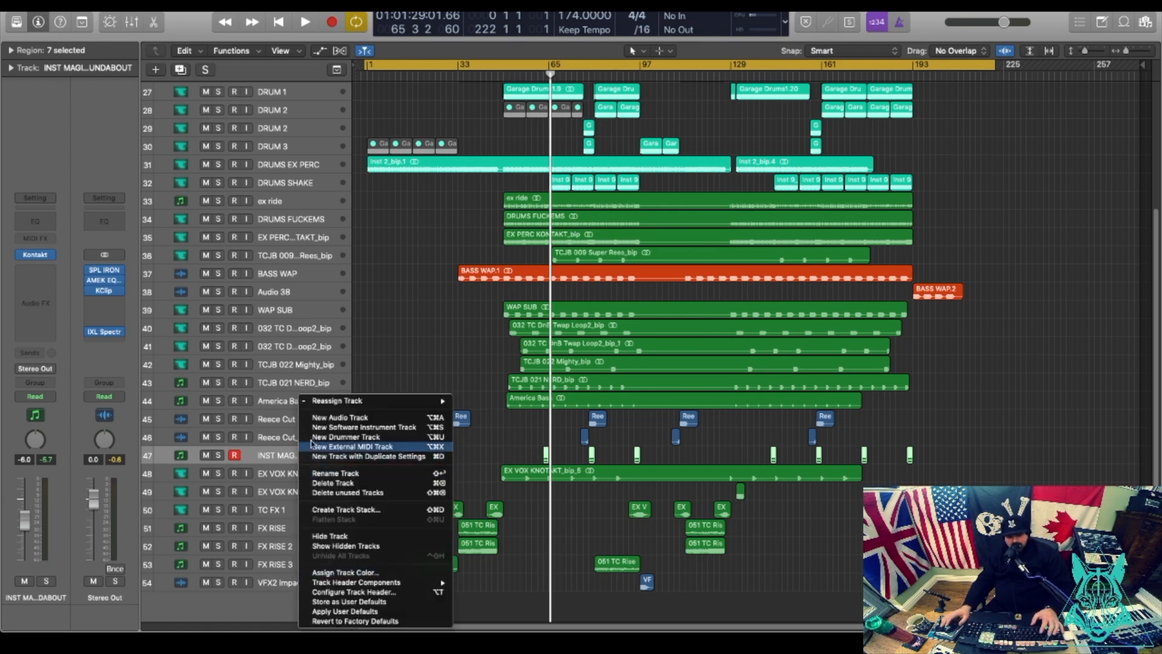
left_click(253, 465)
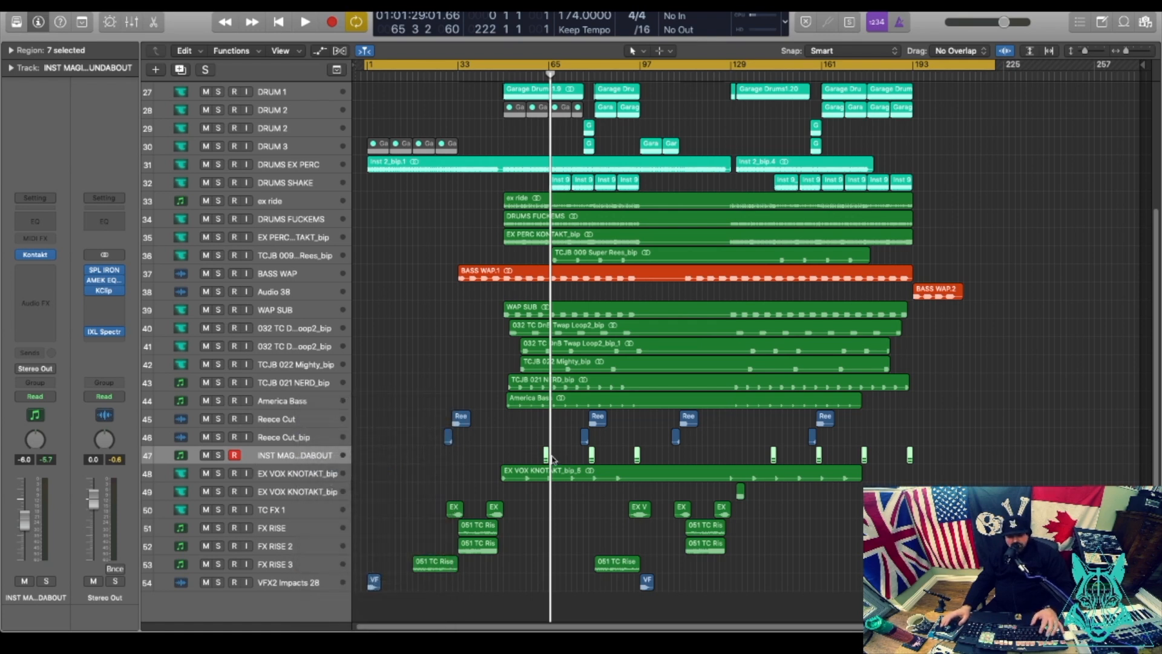
Bounce the track 47 region in place to a new track named 'Music Kontakt ends'.
right_click(548, 457)
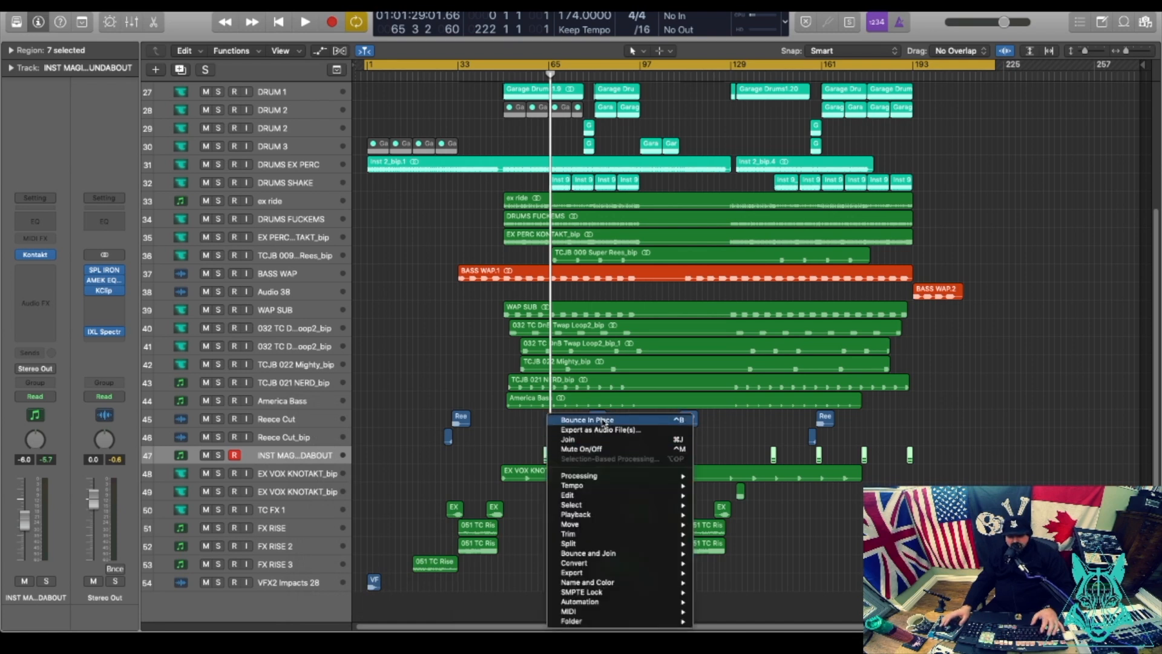
left_click(603, 420)
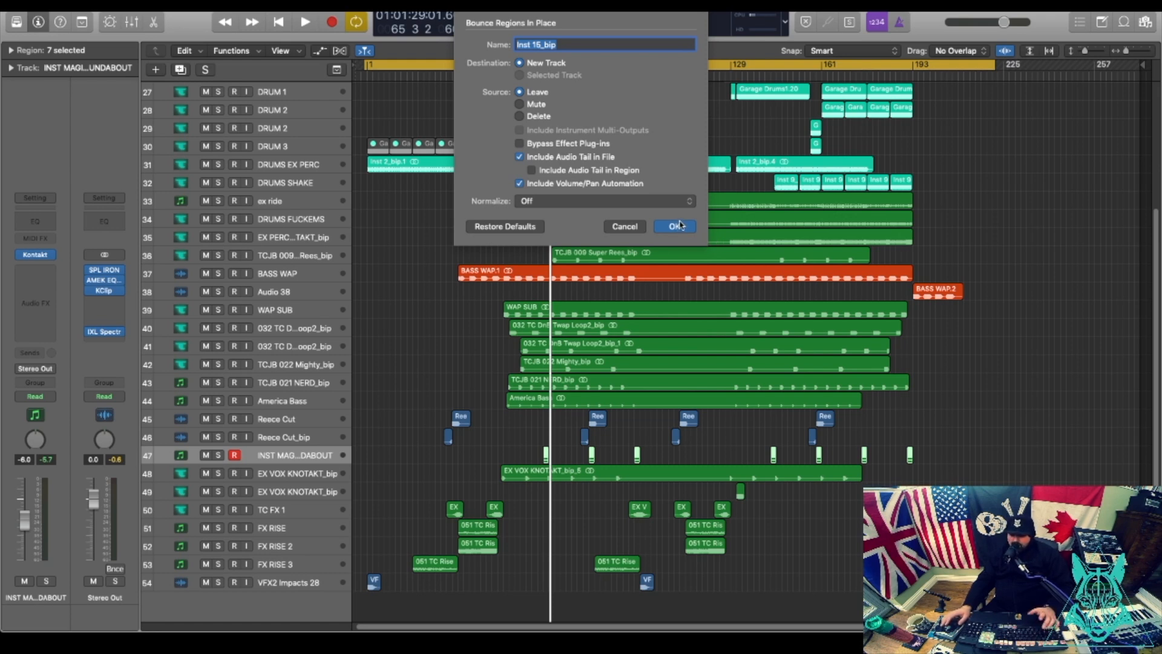
type("Kontakt ends")
key("Up")
type("Music")
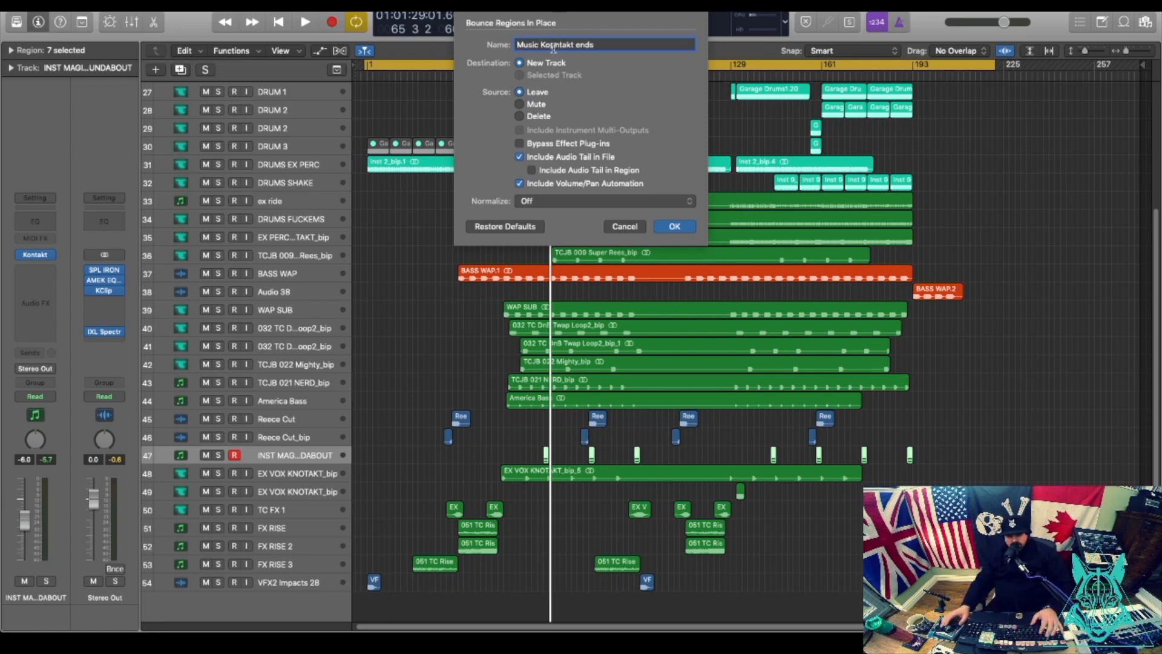
key("BackSpace")
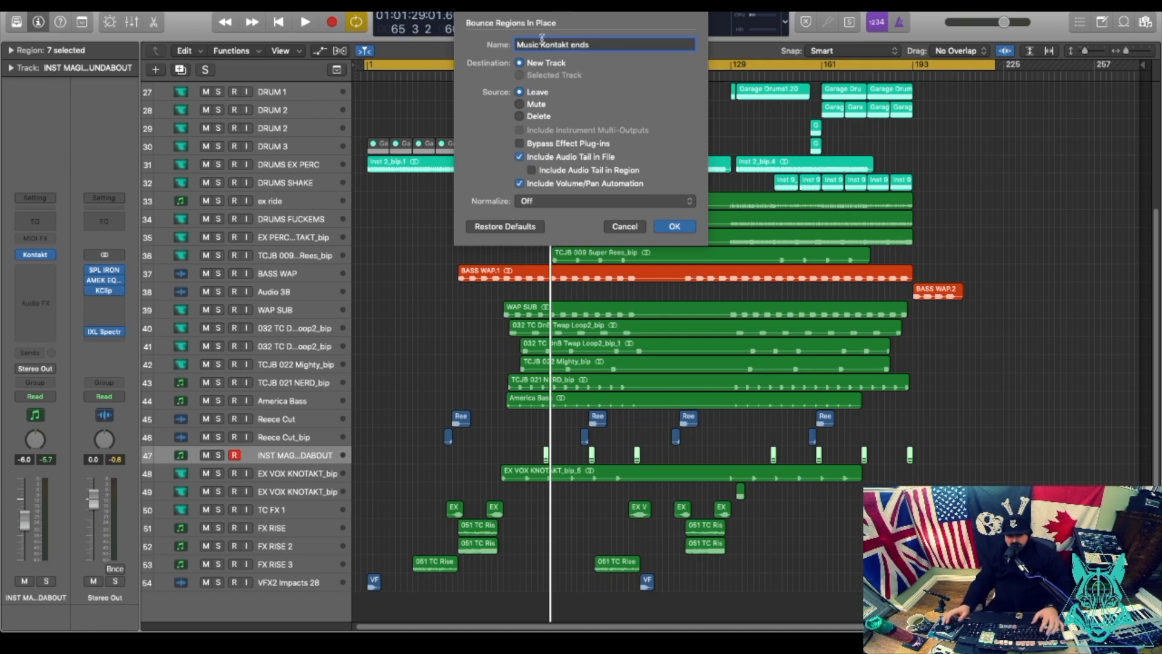
key("Return")
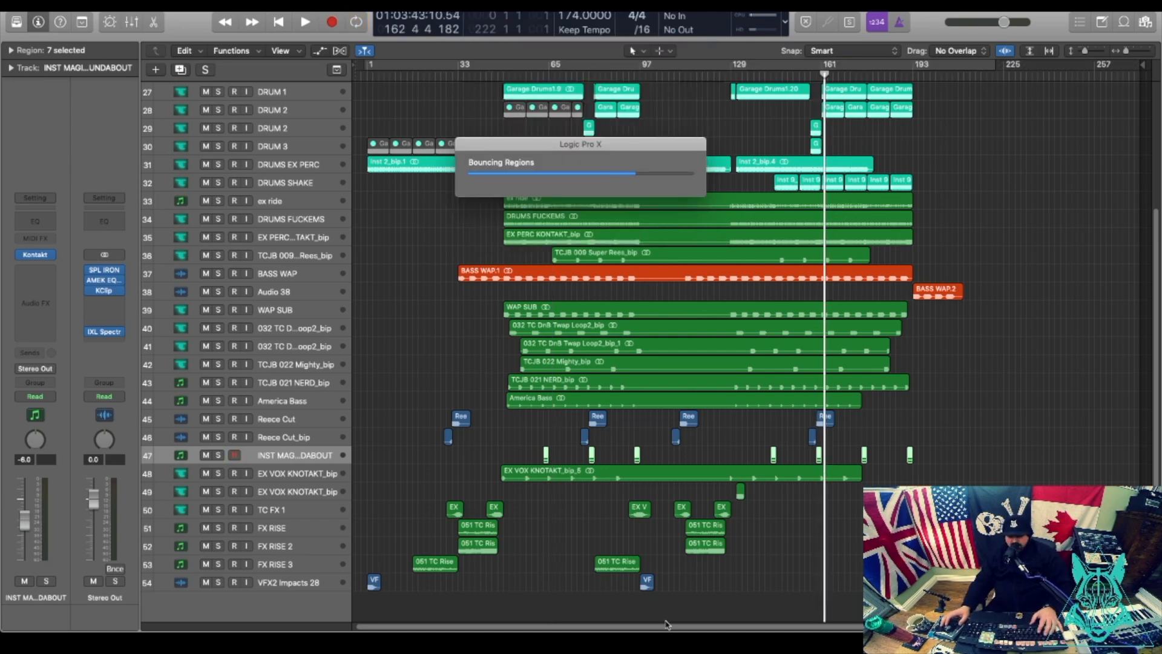
Delete the original instrument track and shrink track heights so all tracks fit.
left_click(314, 459)
key("super+BackSpace")
left_click(274, 478)
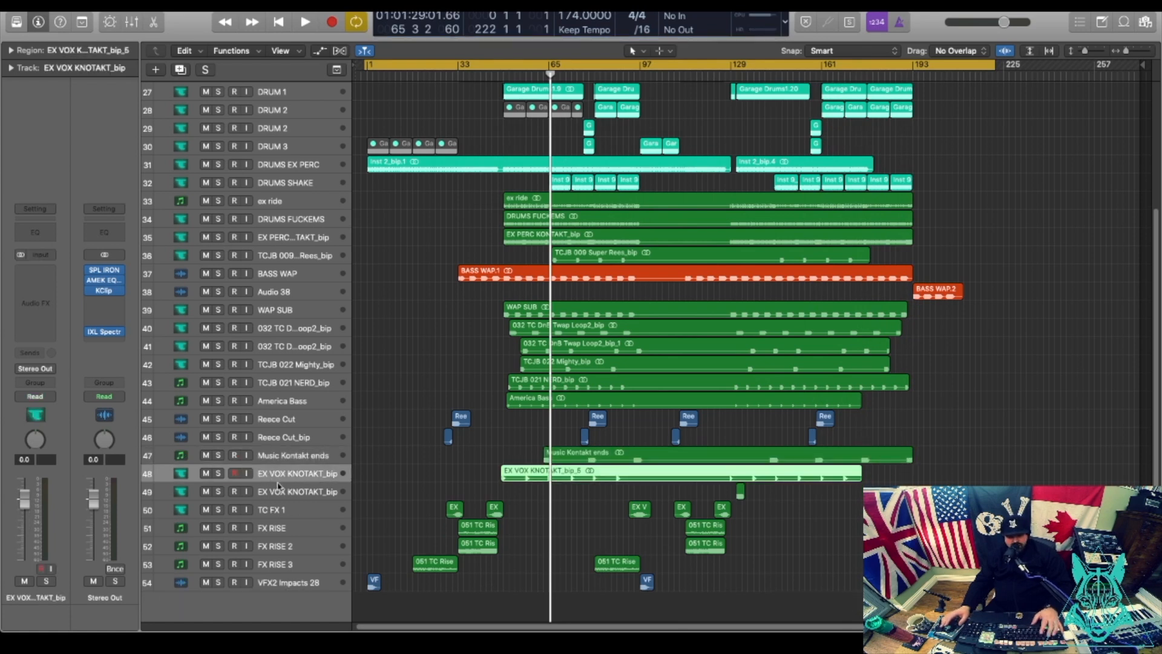
left_click(281, 491)
left_click(285, 509)
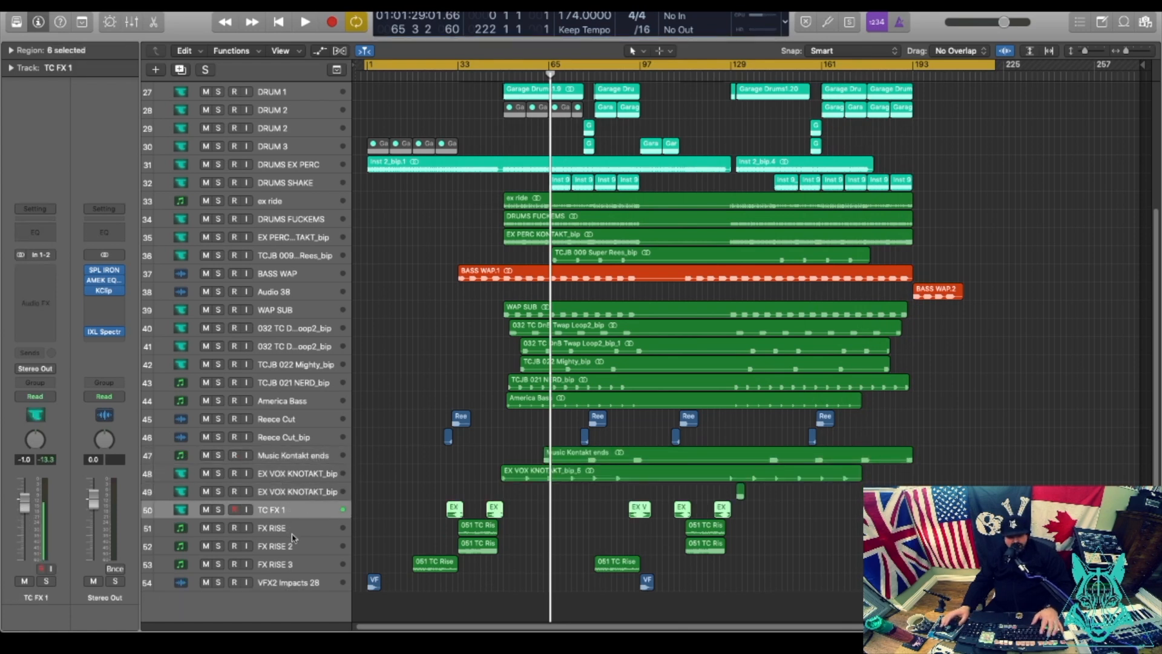
left_click(292, 534)
left_click(294, 564)
left_click(296, 583)
left_click(270, 292)
left_click(280, 183)
scroll(596, 282, "up", 5)
left_click_drag(1085, 51, 1081, 51)
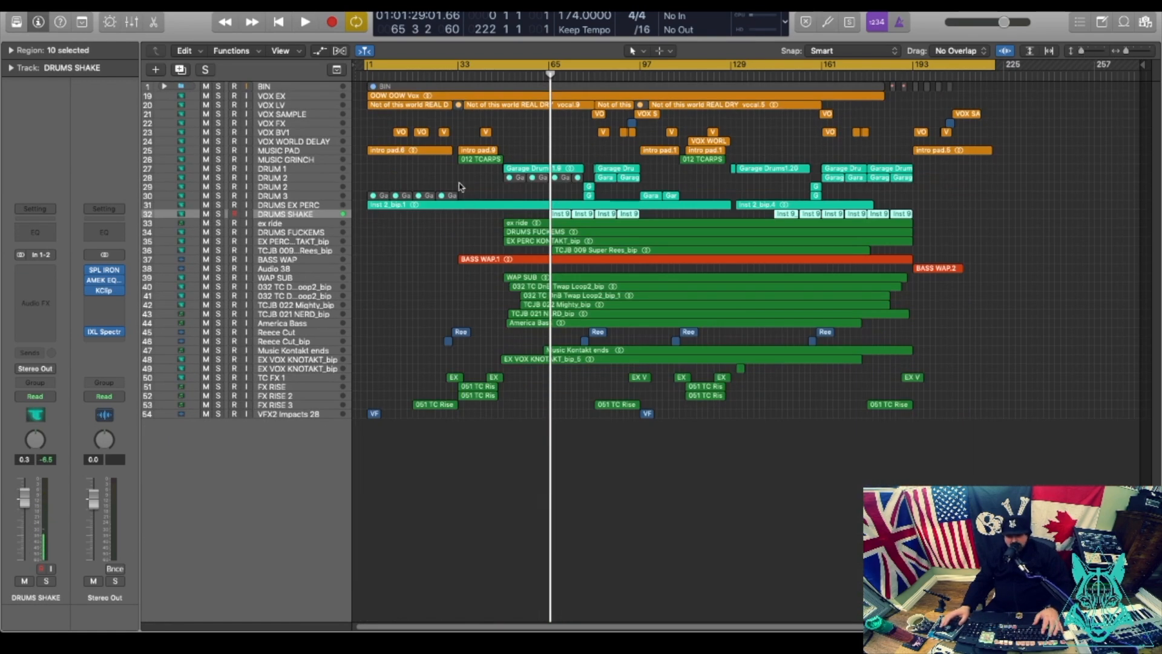
Delete the muted DRUM 3 regions at bars 1–33 and select the four DRUM 2 regions near bars 49–65.
left_click(362, 193)
left_click_drag(469, 190, 384, 197)
key("Delete")
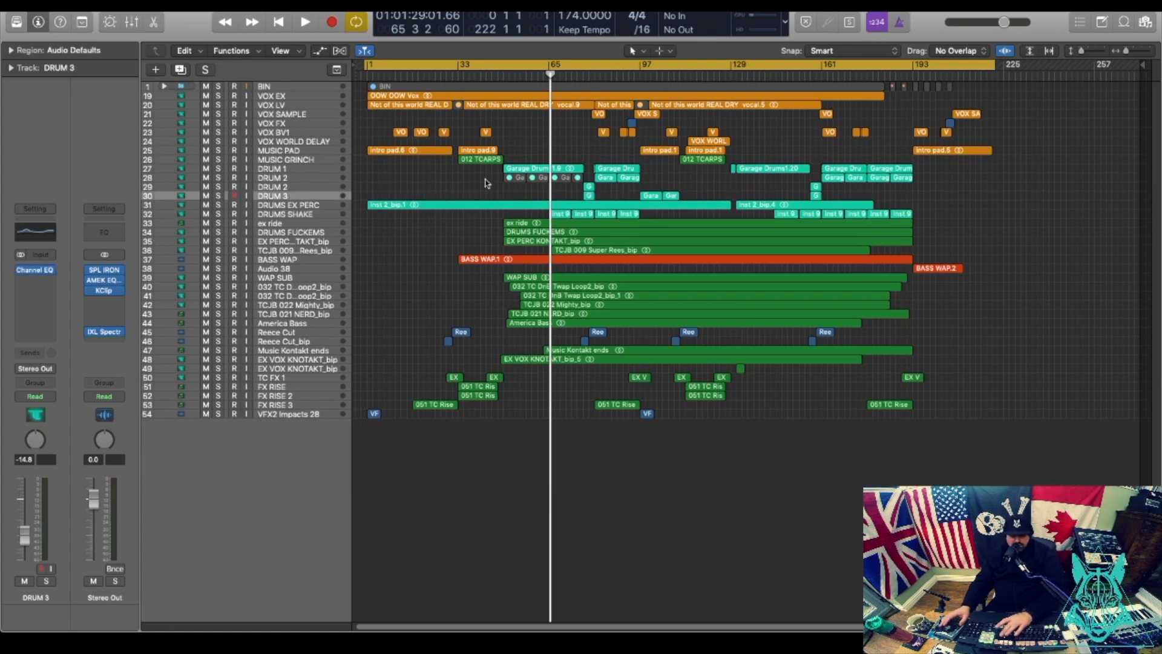
left_click(302, 180)
left_click_drag(469, 181, 578, 179)
Delete the four selected DRUM 2 regions and play the arrangement from bar 49.
key("Delete")
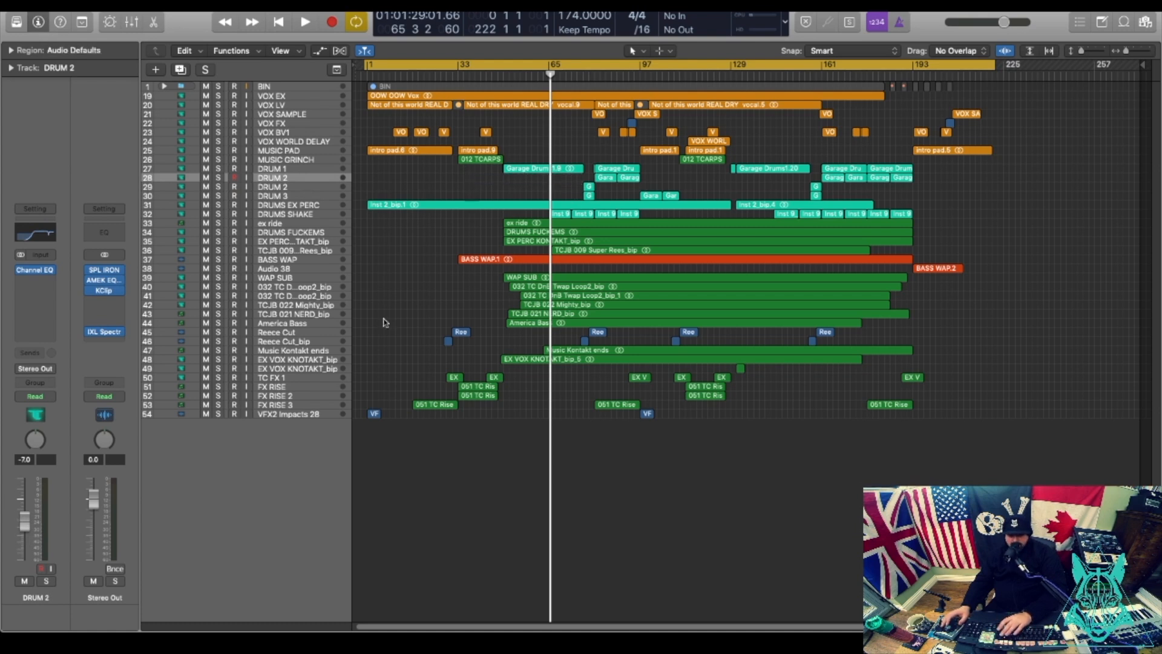
left_click(503, 75)
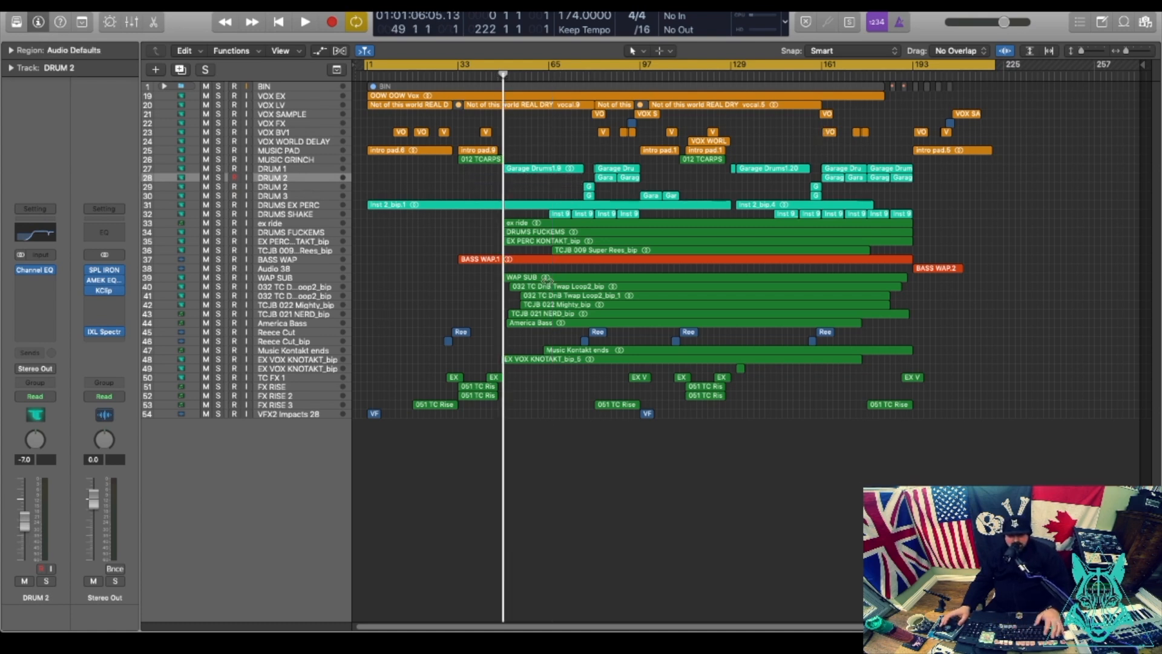
key("space")
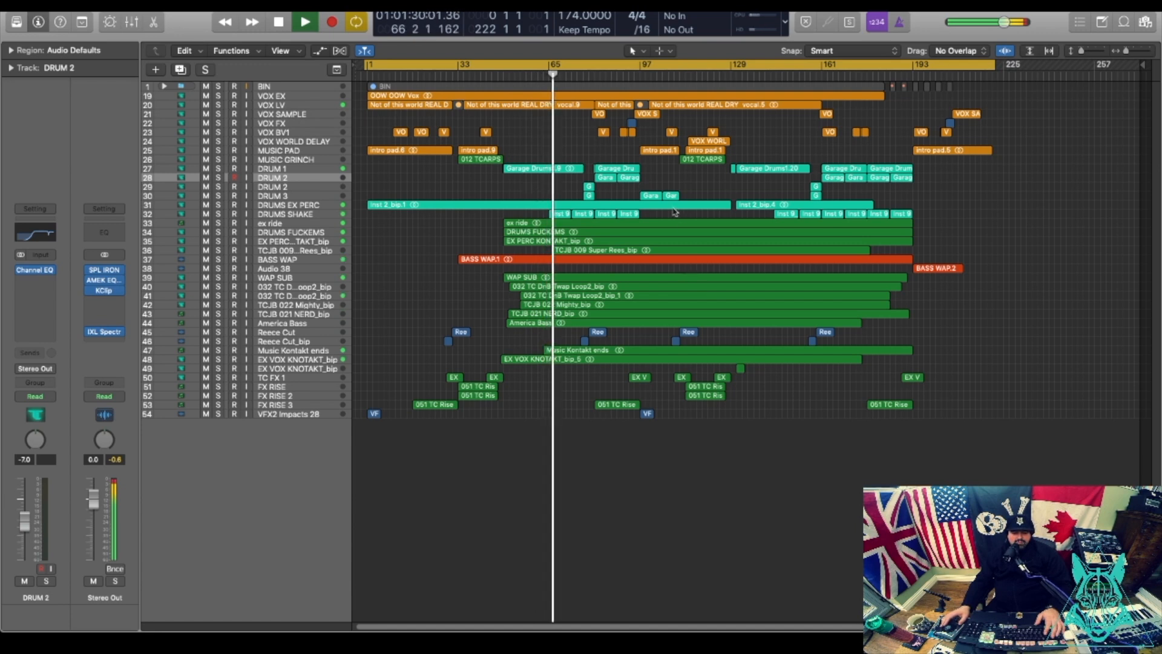
Stop playback and rename the VFX2 Impacts 28 track to FX IMPACT.
left_click(288, 411)
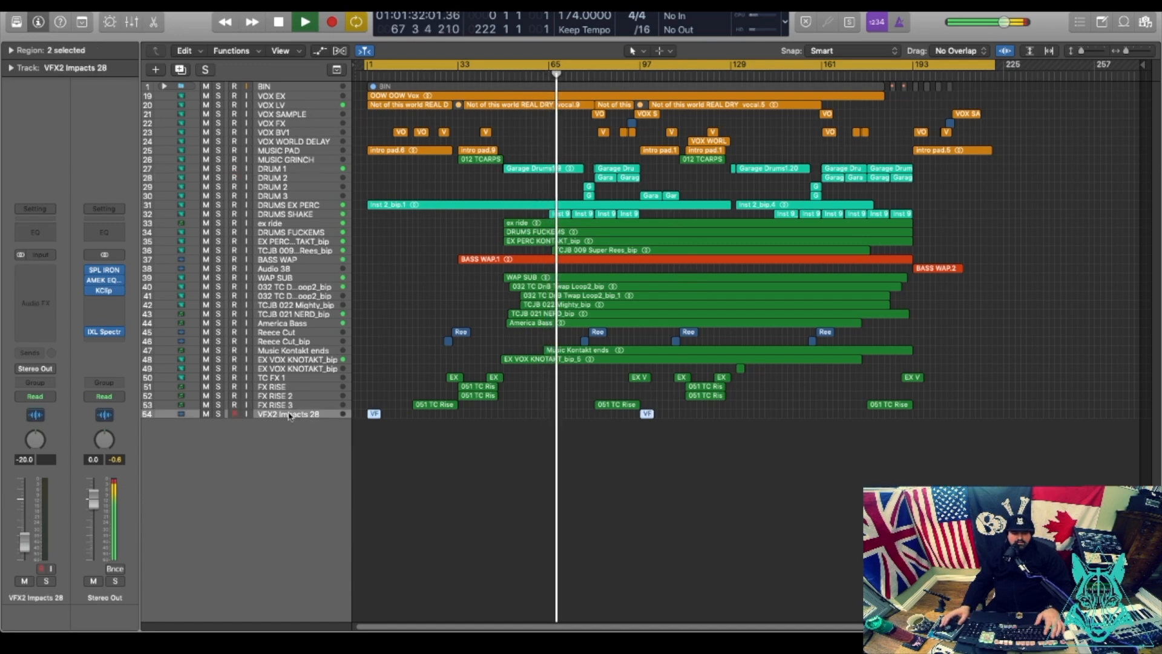
key("space")
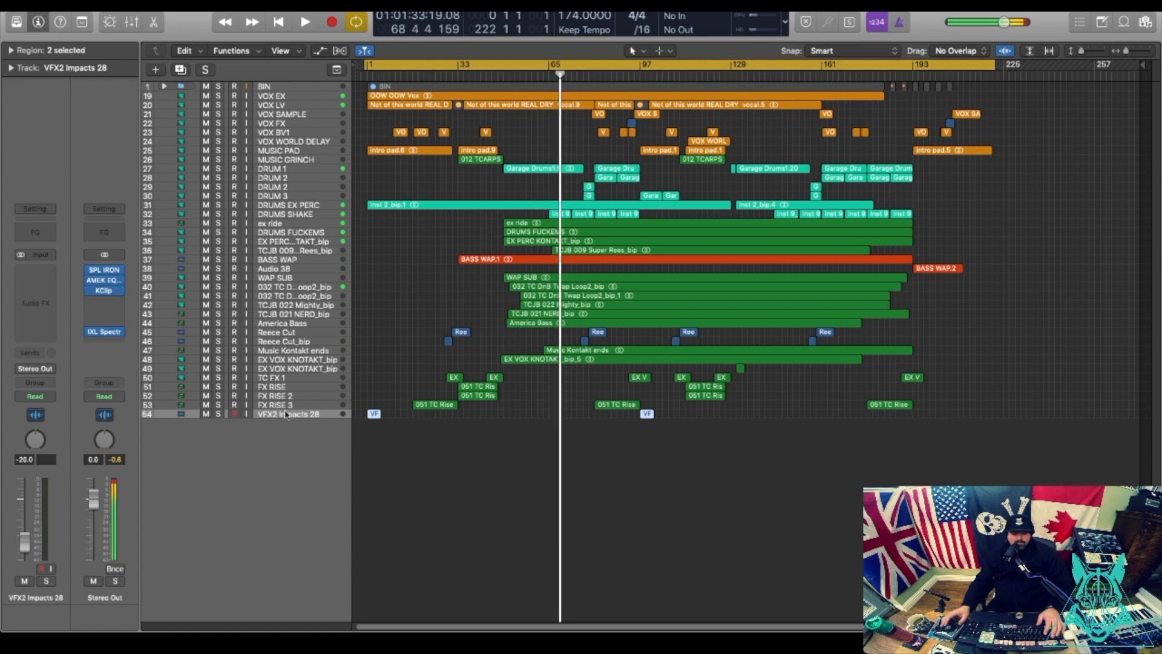
double_click(284, 414)
left_click(284, 414)
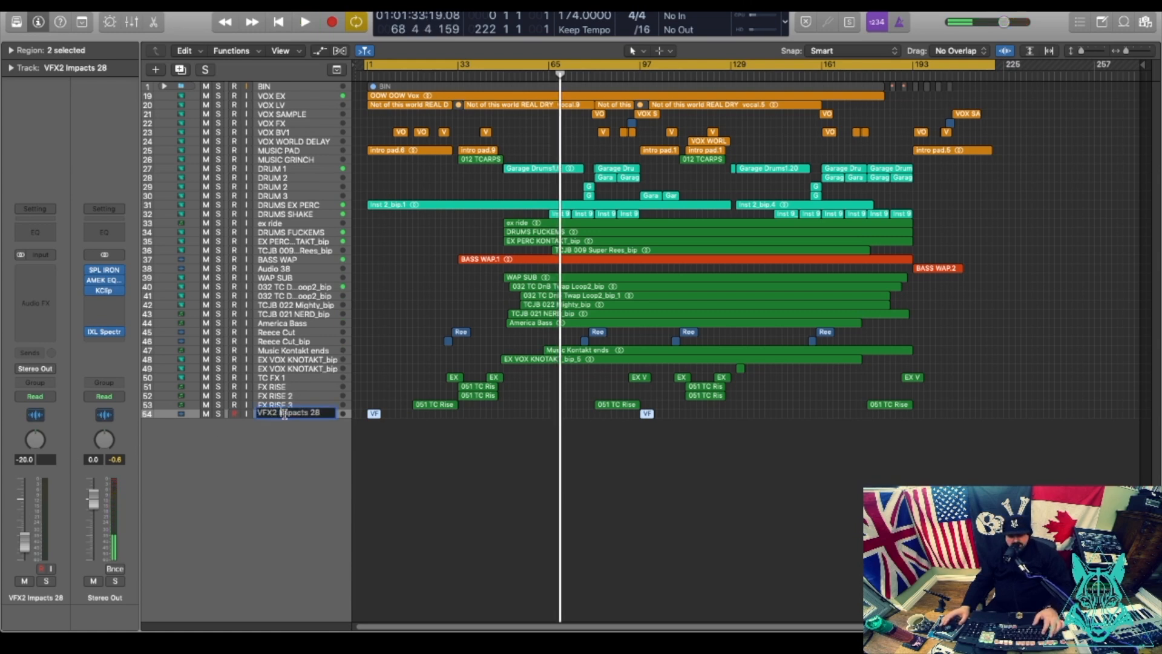
left_click_drag(323, 412, 256, 412)
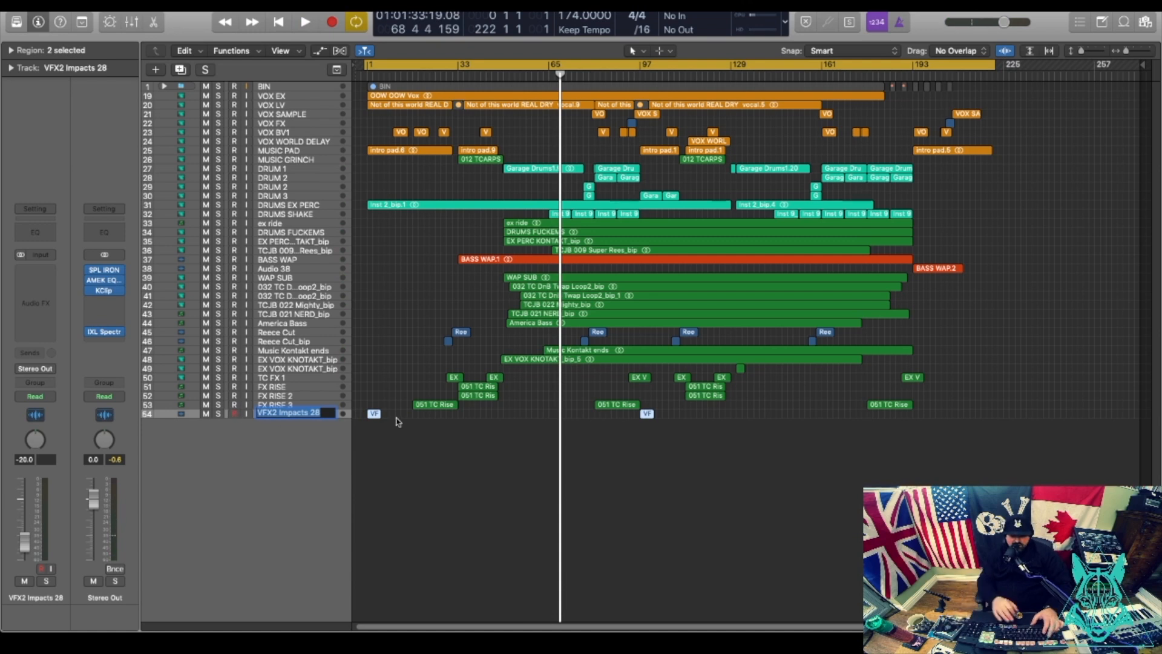
Rename the TC FX 1 track to FX TC 1.
left_click(277, 378)
double_click(278, 379)
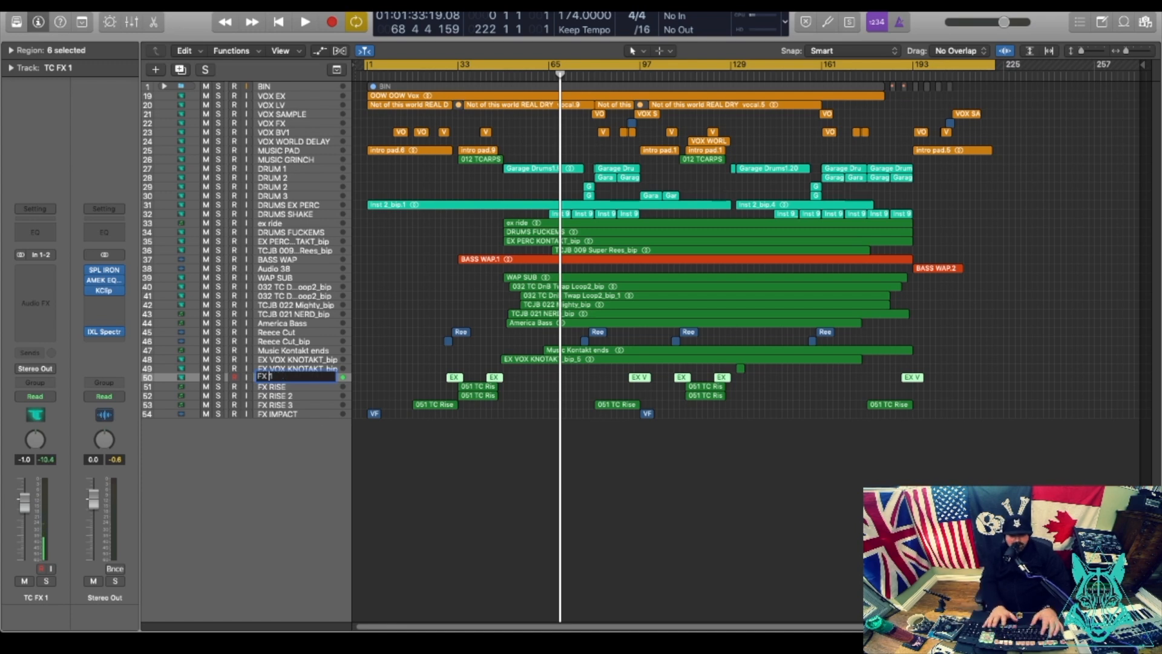
type("FX TC ")
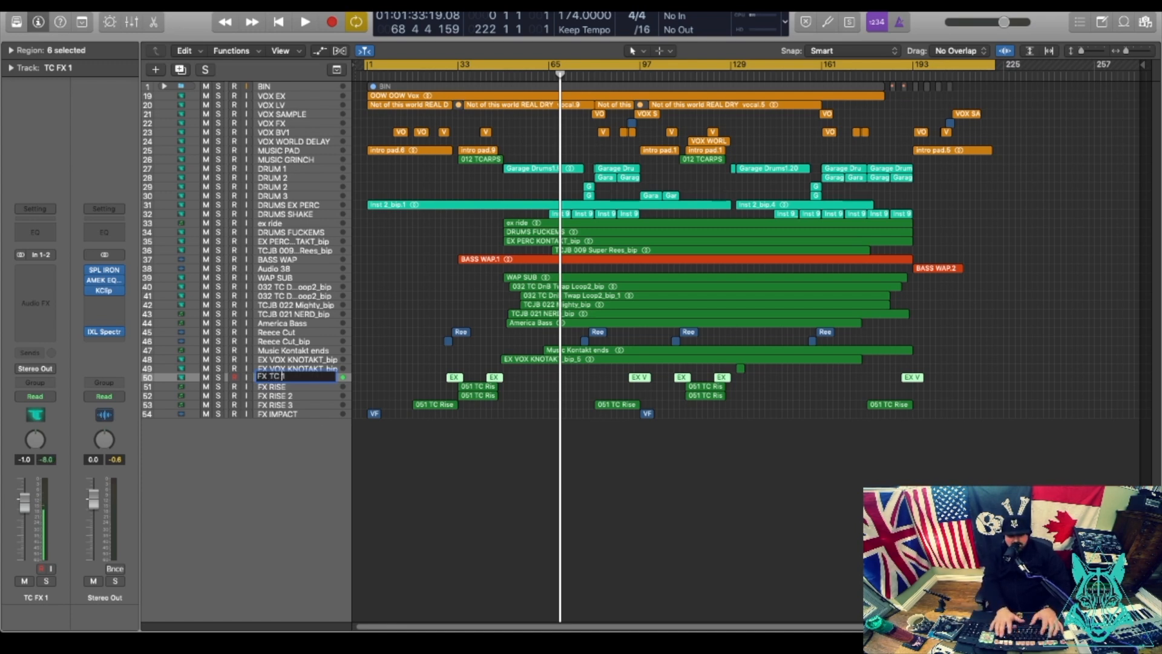
type("1")
key("Return")
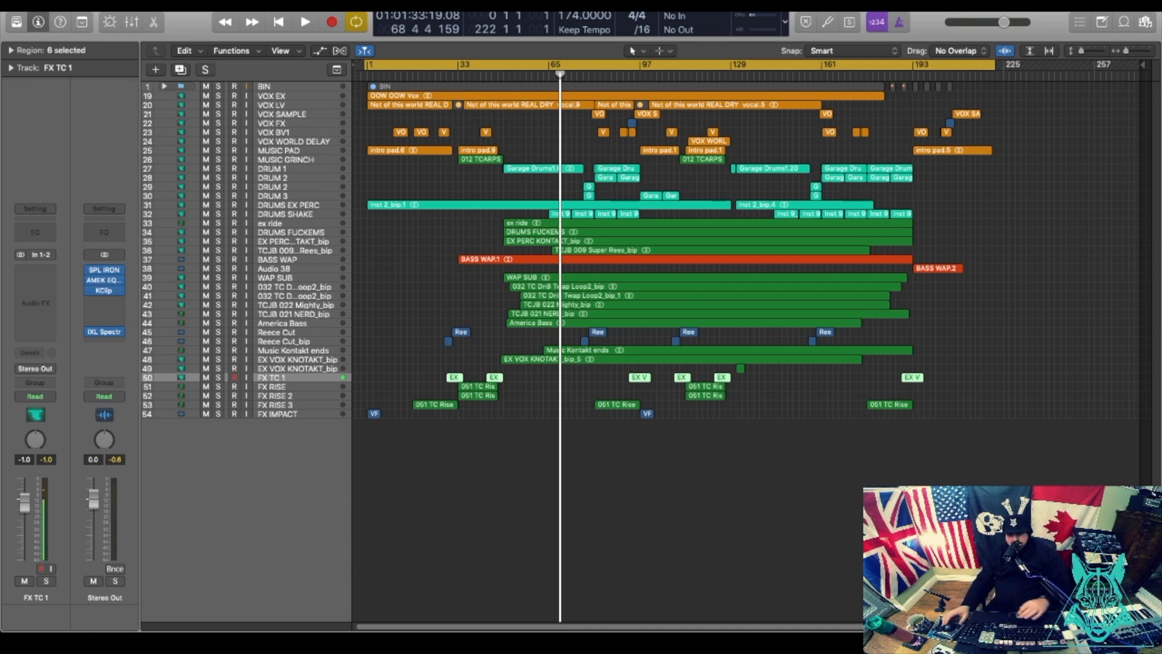
Colour the WAP SUB region red using the Color palette.
left_click(292, 279)
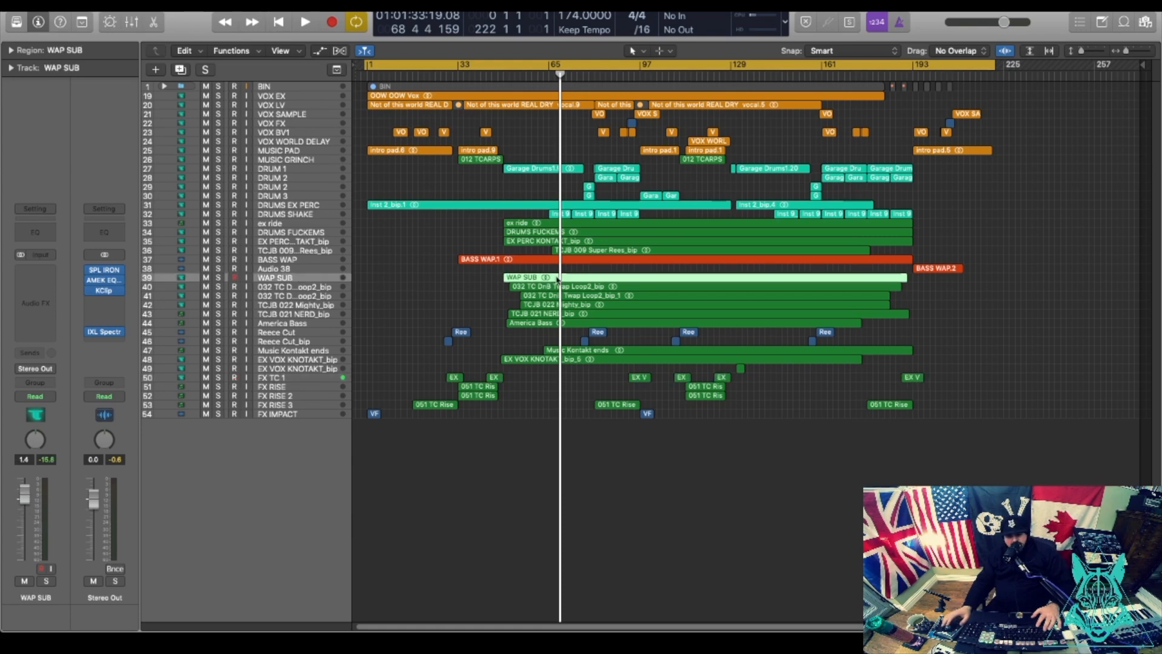
left_click(287, 6)
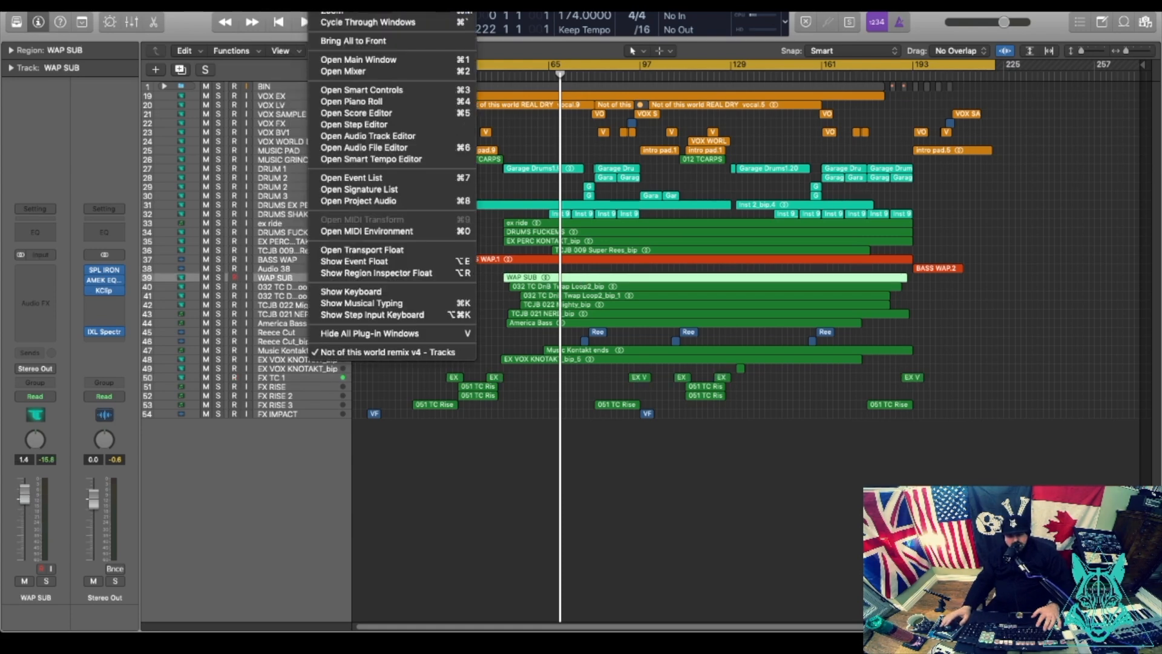
key("alt+c")
left_click_drag(664, 300, 559, 486)
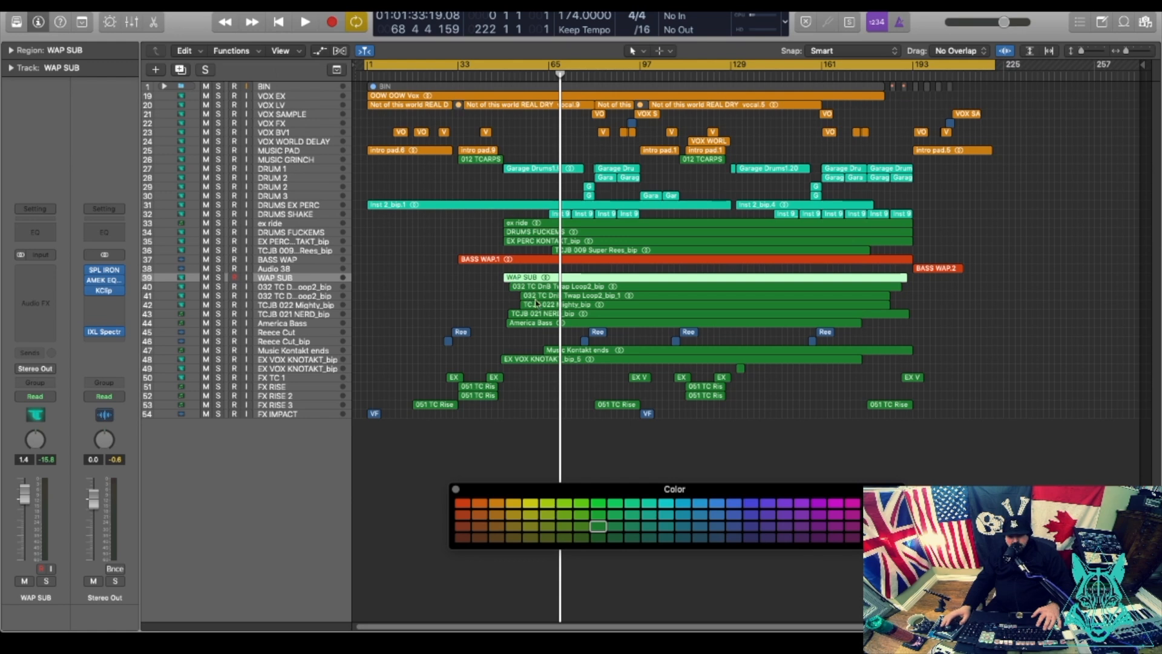
left_click(463, 503)
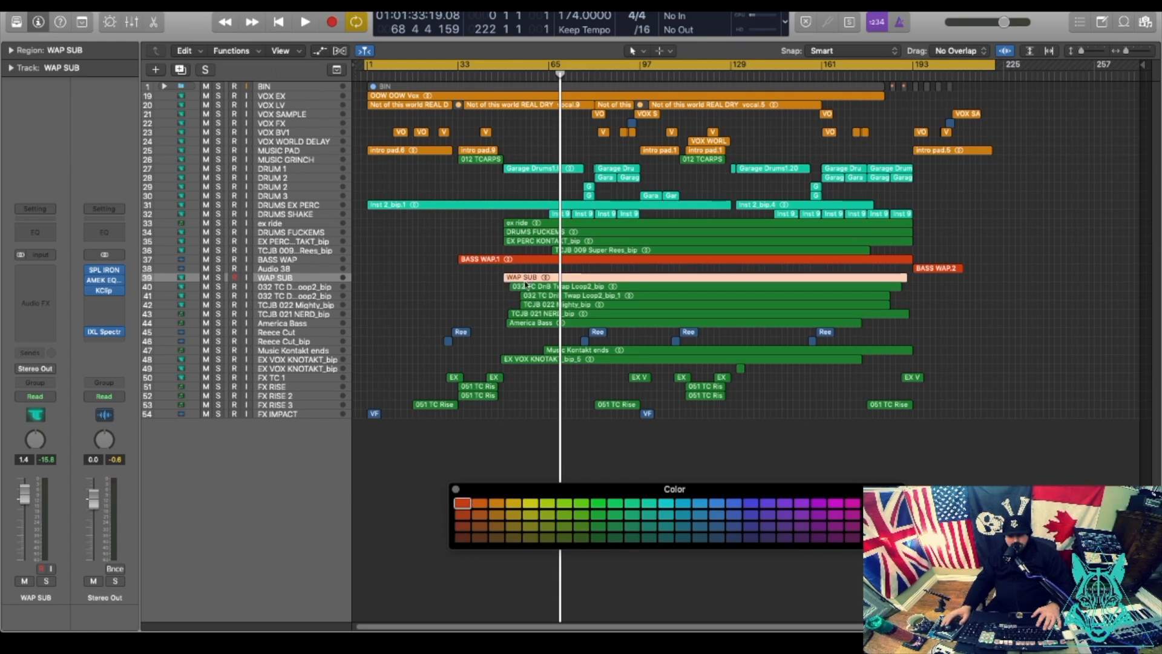
left_click(479, 253)
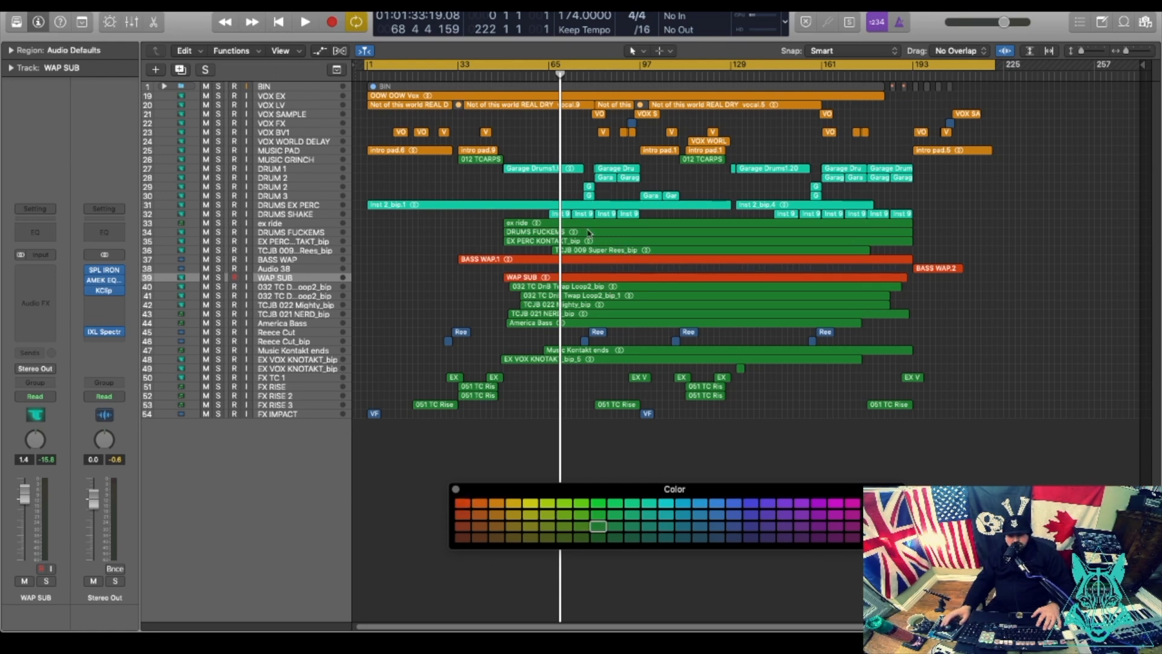
Move the two EX VOX KNOTAKT_bip tracks up directly below VOX WORLD DELAY.
left_click(544, 234)
left_click(529, 222)
left_click_drag(1019, 164, 497, 251)
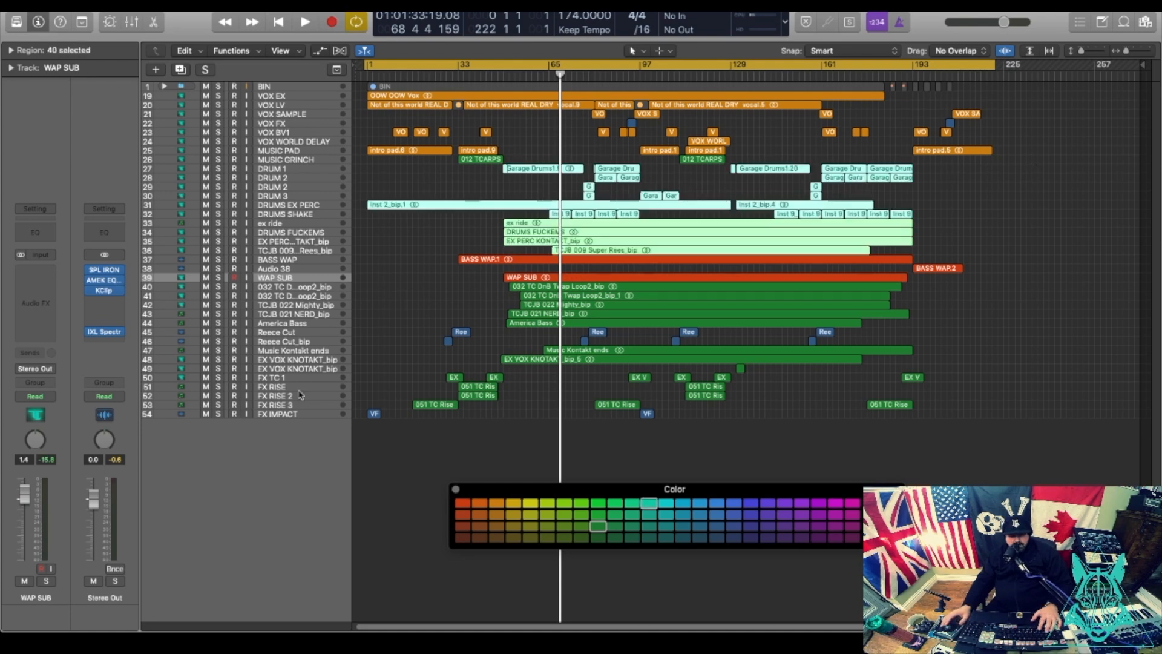
left_click(319, 360)
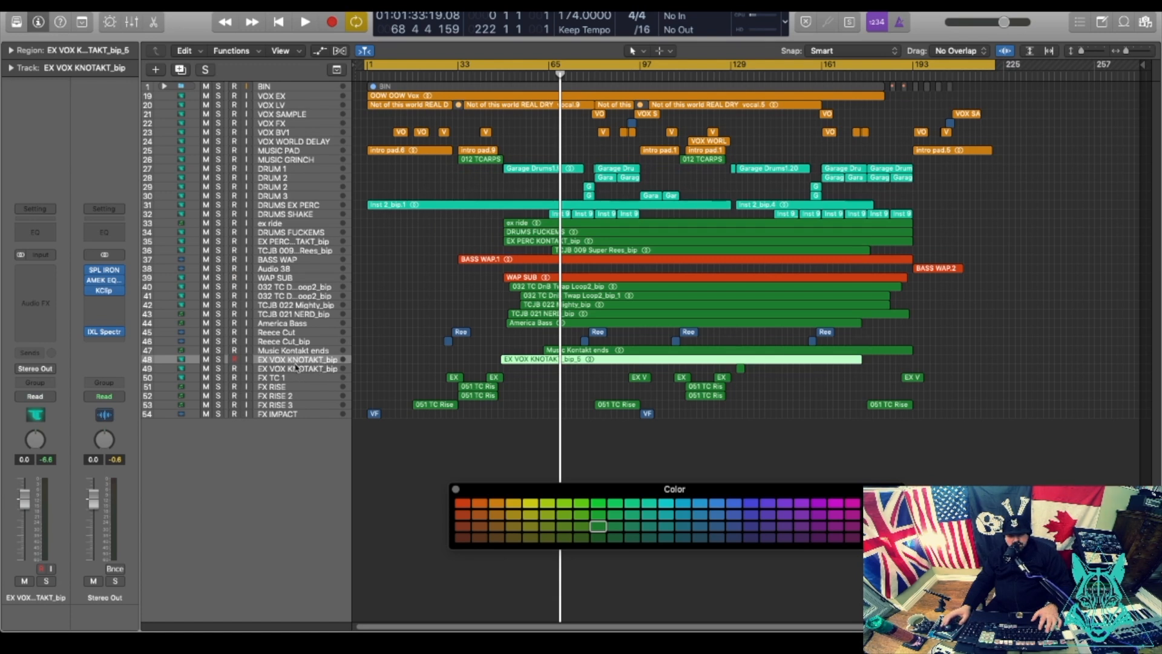
left_click(297, 366, "shift")
left_click_drag(297, 365, 267, 158)
Rename tracks 25 and 26 to VOX EX TC VOX and VOX EX TC VOX2.
left_click(272, 155)
double_click(274, 149)
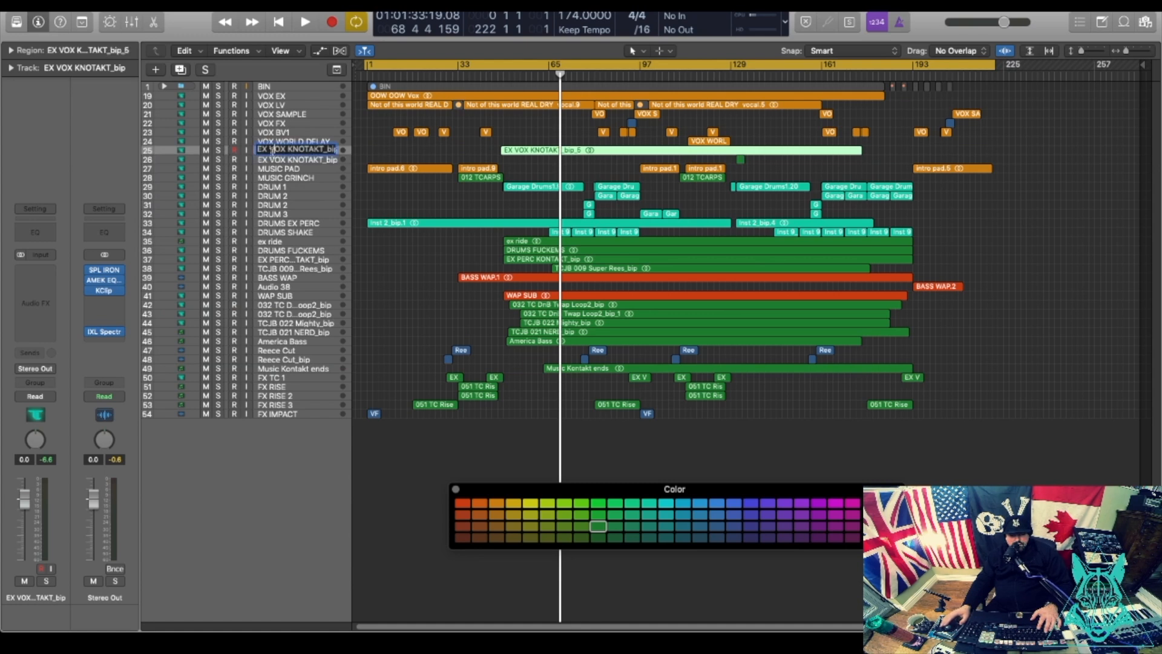
type("VOX EX TC VOX")
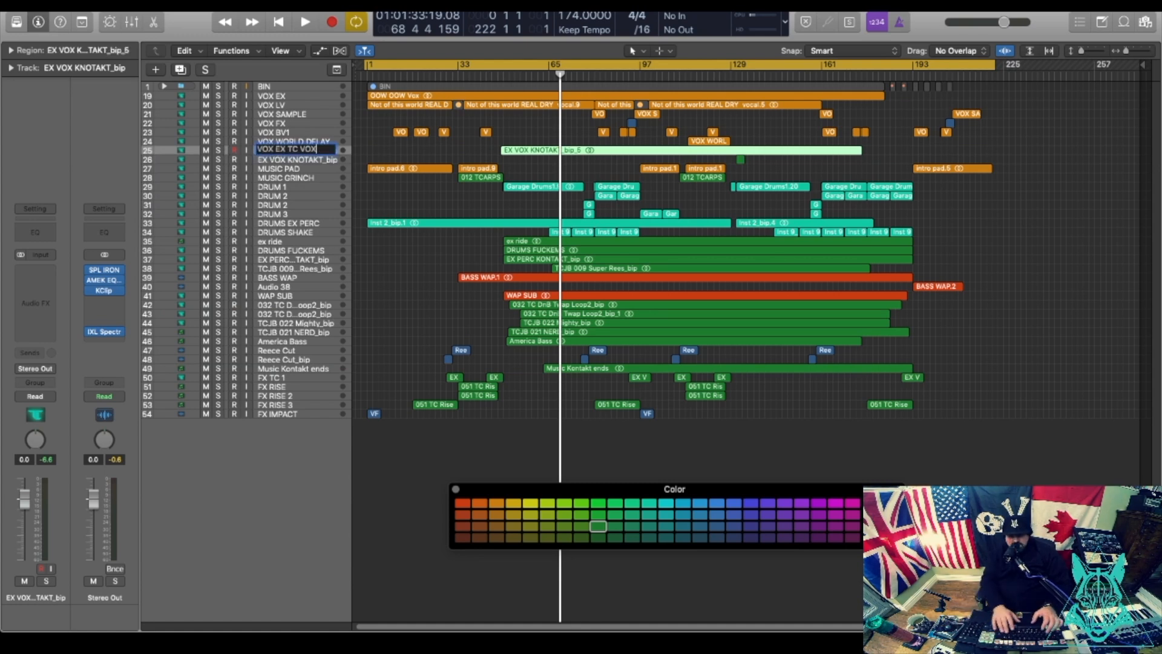
left_click_drag(326, 151, 246, 152)
key("super+c")
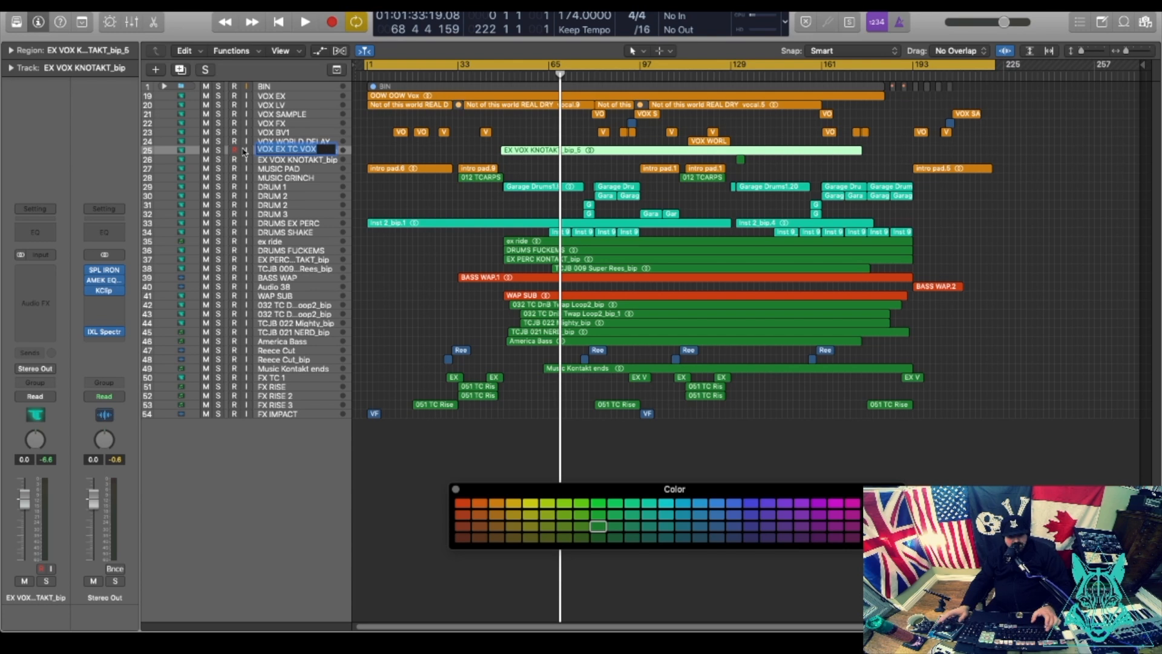
key("Tab")
key("super+v")
type("2")
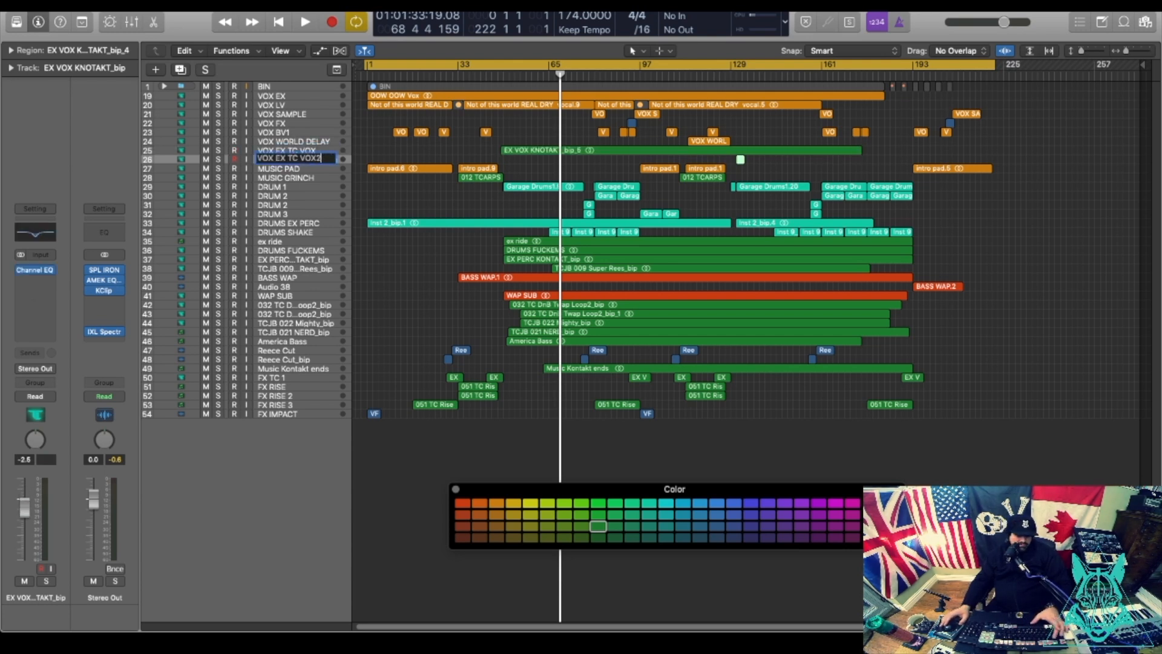
key("Return")
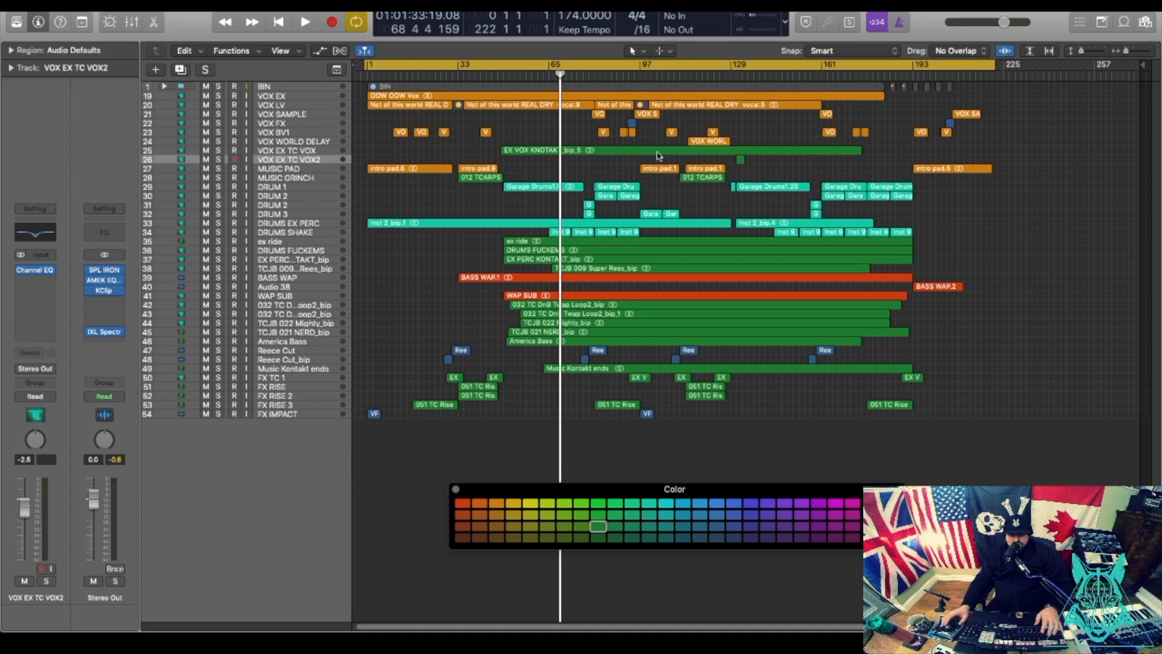
Colour the vocal regions in rows 19–27 orange and the two 012 TCARPS regions magenta.
left_click_drag(1004, 99, 359, 175)
left_click(496, 503)
left_click(791, 160)
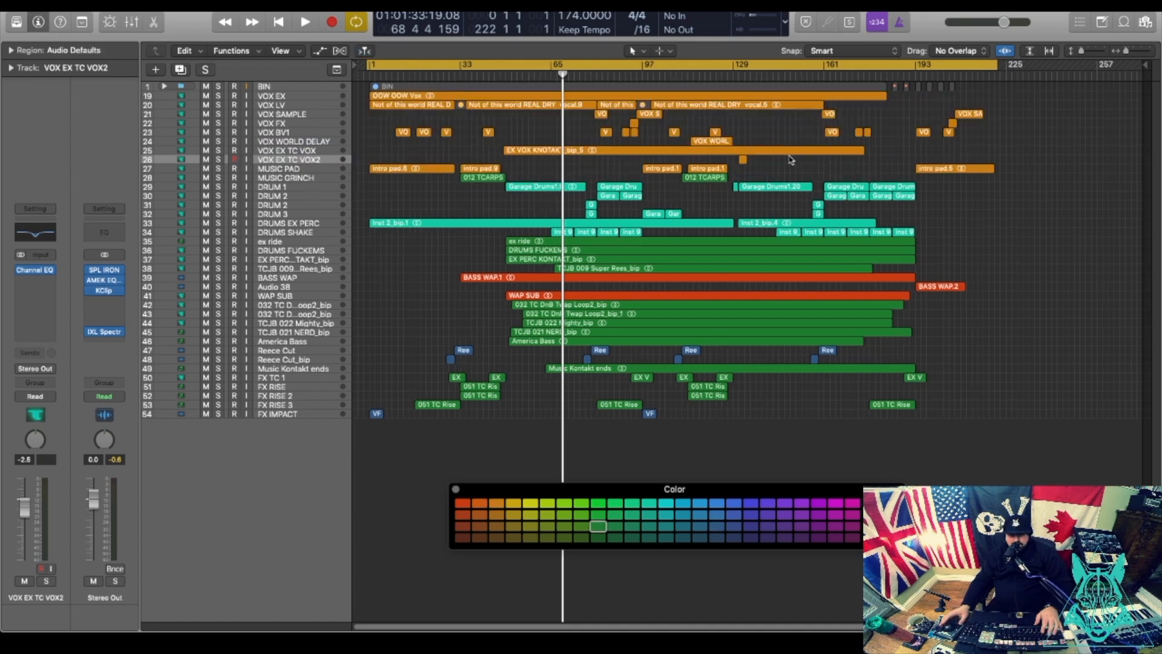
left_click(302, 179)
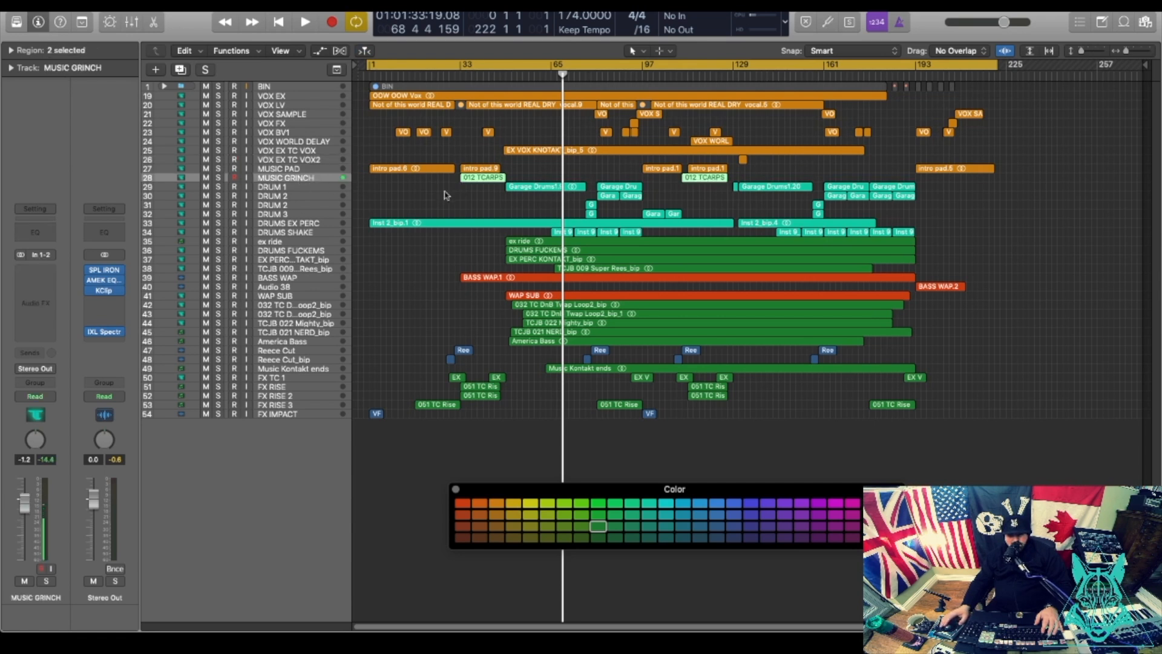
left_click(852, 503)
Move the MUSIC GRINCH track below DRUMS SHAKE.
left_click(297, 187)
left_click(298, 179)
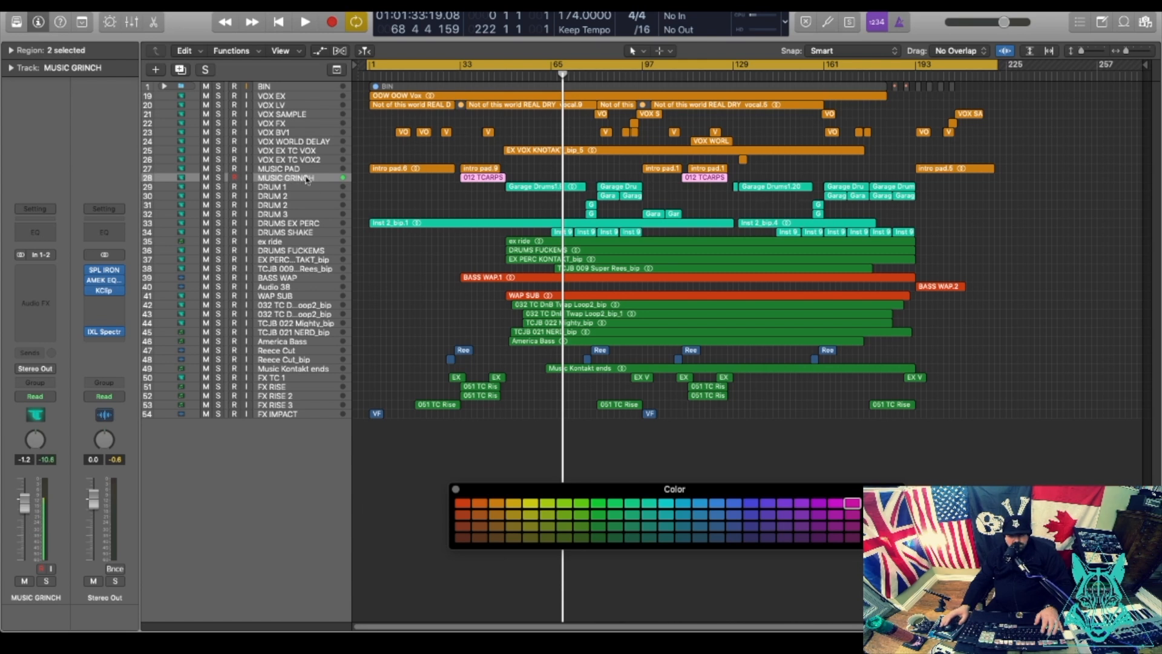
left_click_drag(307, 179, 313, 238)
Move DRUMS FUCKEMS, EX PERC KONTAKT and ex ride up among the drum tracks.
left_click(282, 251)
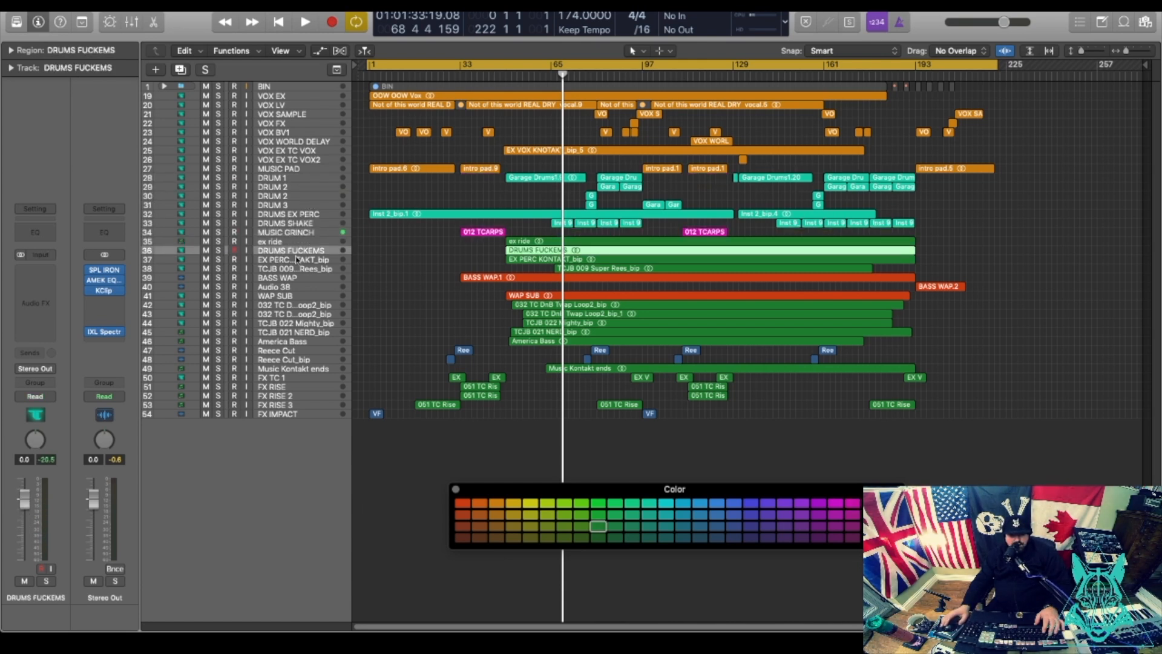
left_click(284, 261, "shift")
left_click_drag(276, 251, 296, 231)
left_click(288, 267)
left_click(284, 259)
left_click_drag(928, 241, 531, 217)
Colour the drum regions teal and rename the ex ride track to DRUMS ex ride.
left_click(652, 503)
double_click(269, 232)
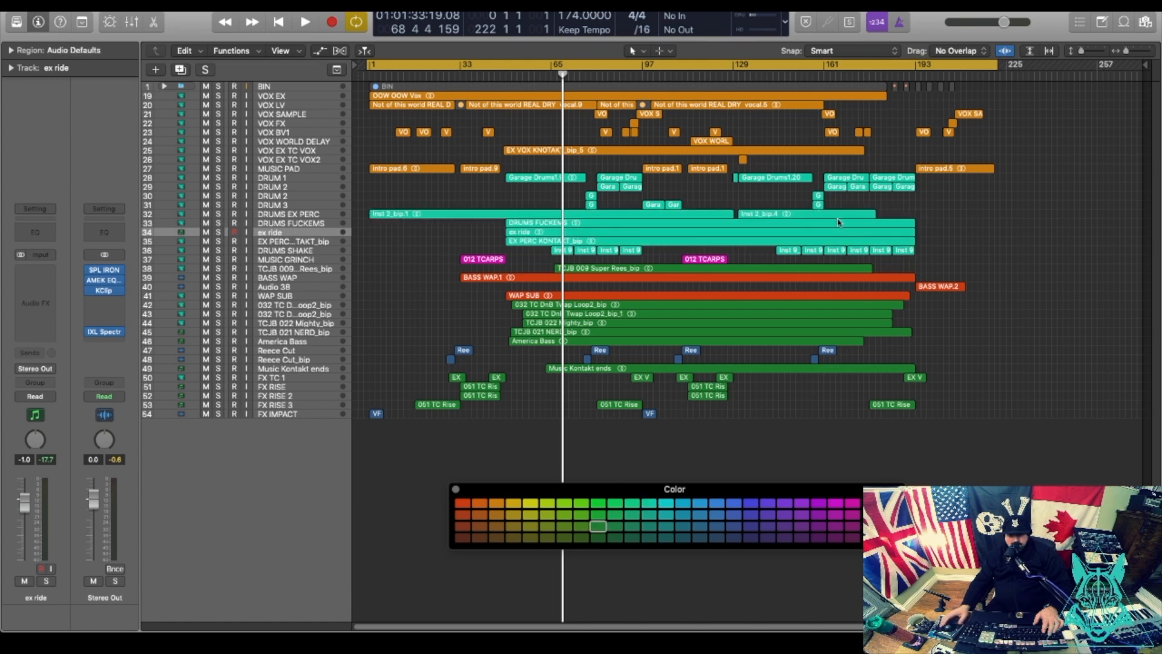
left_click(256, 231)
type("DRUM")
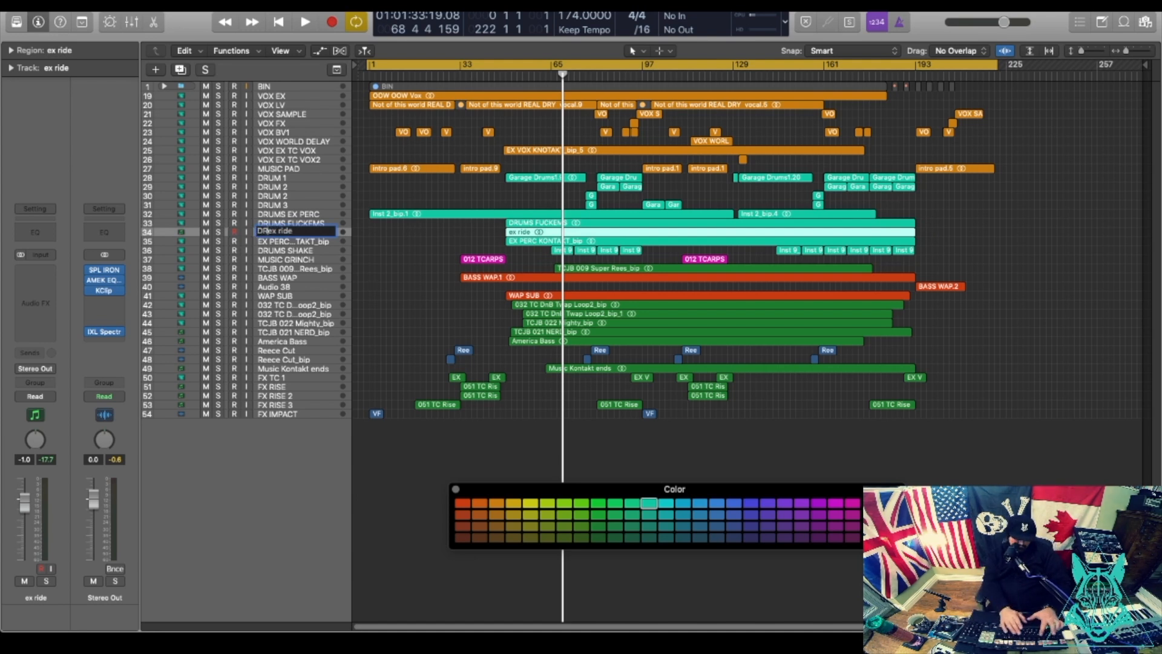
type("S")
key("Return")
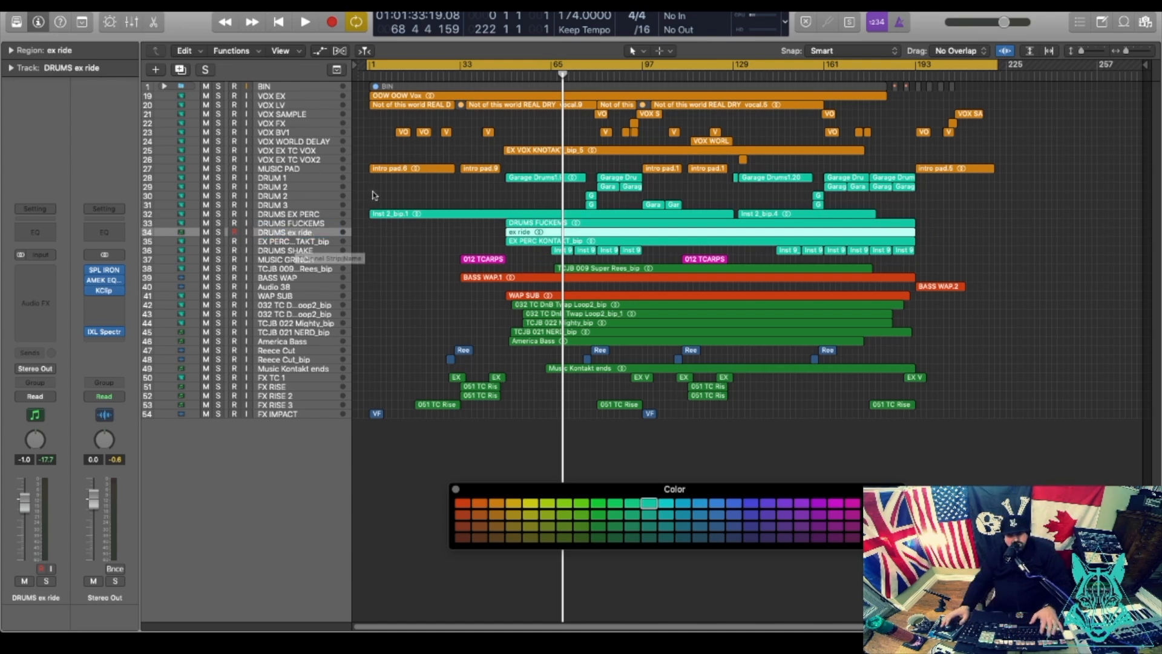
Rename the EX PERC KONTAKT track to DRUMS EX PERC2.
left_click(304, 242)
double_click(294, 242)
type("DRUMS EX PERC2")
left_click(317, 260)
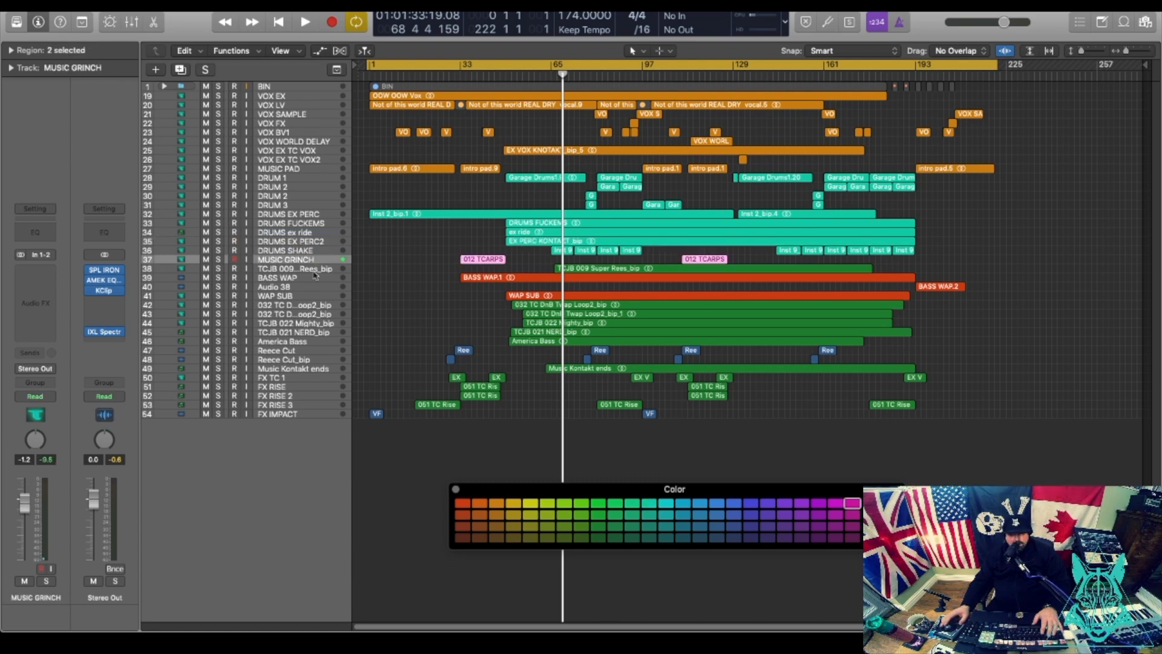
Colour the TCJB 009 region red and rename its track BASS SUPER REES.
left_click(315, 270)
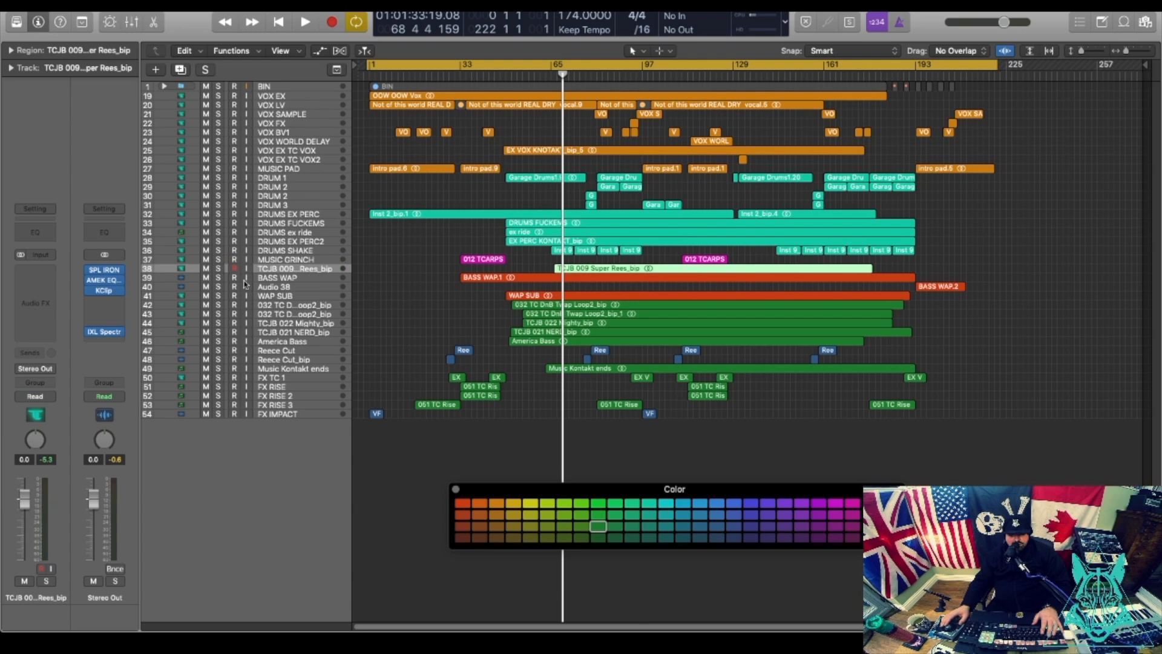
left_click(462, 502)
double_click(260, 267)
type("BASS SUPER REES")
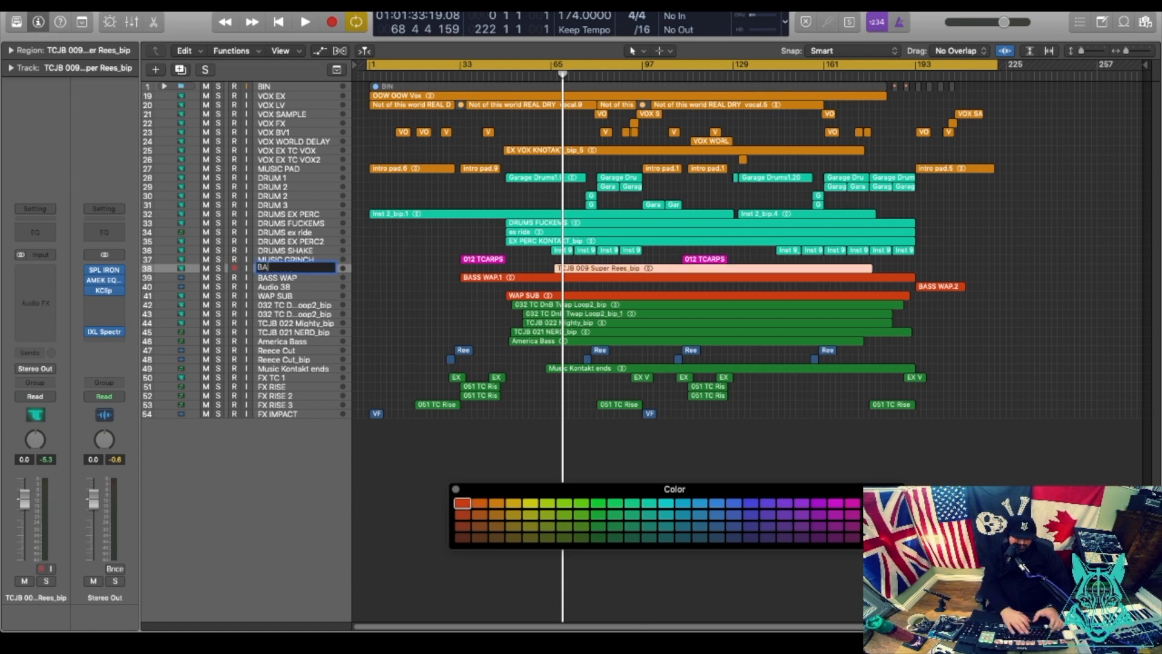
key("Return")
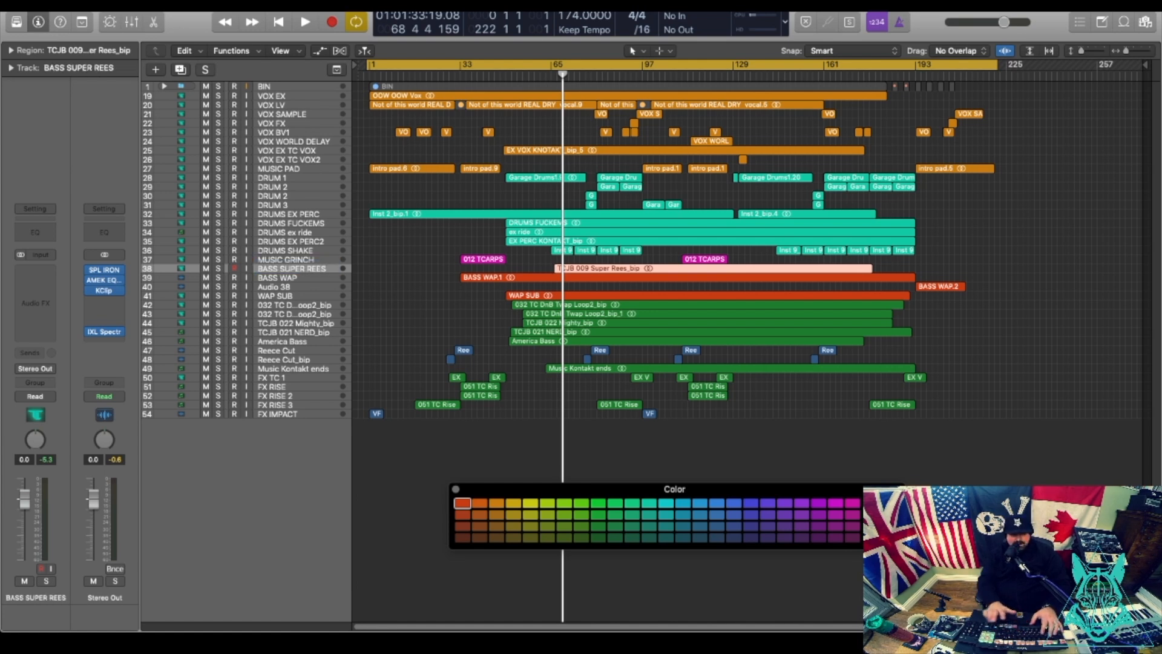
Rename the Audio 38 track to BASS WAP2.
key("Down")
key("Down")
double_click(272, 287)
type("BASS WAP2")
key("Return")
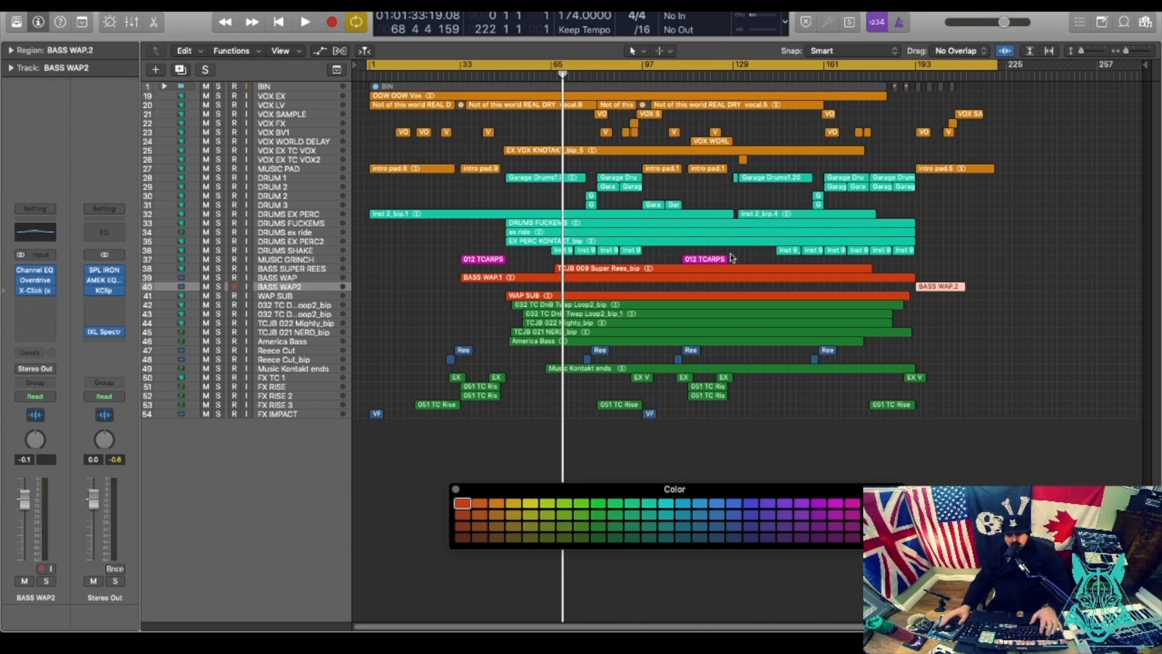
Bounce the BASS WAP.2 region in place to a new track and colour it red.
right_click(936, 288)
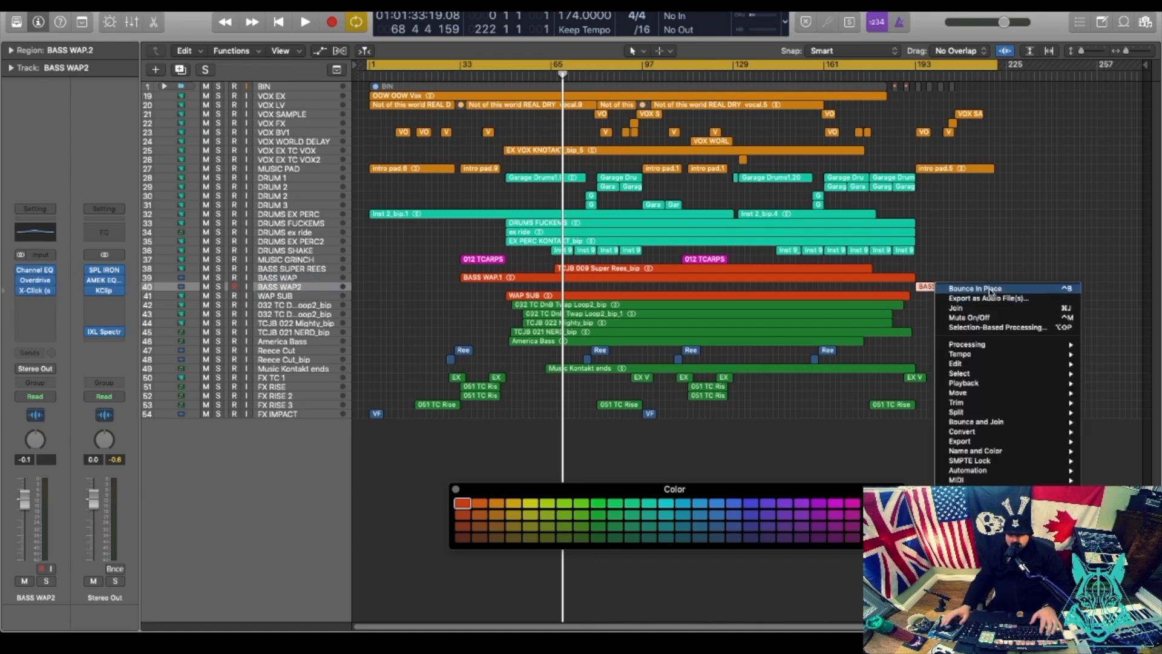
left_click(975, 289)
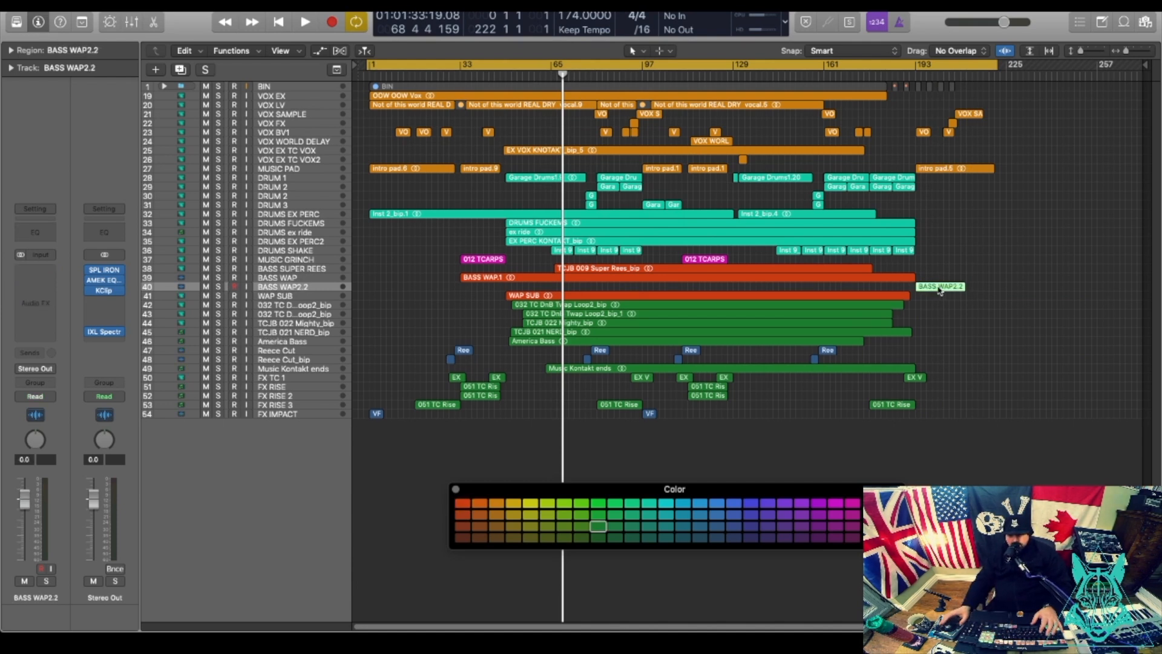
left_click(462, 504)
left_click(947, 305)
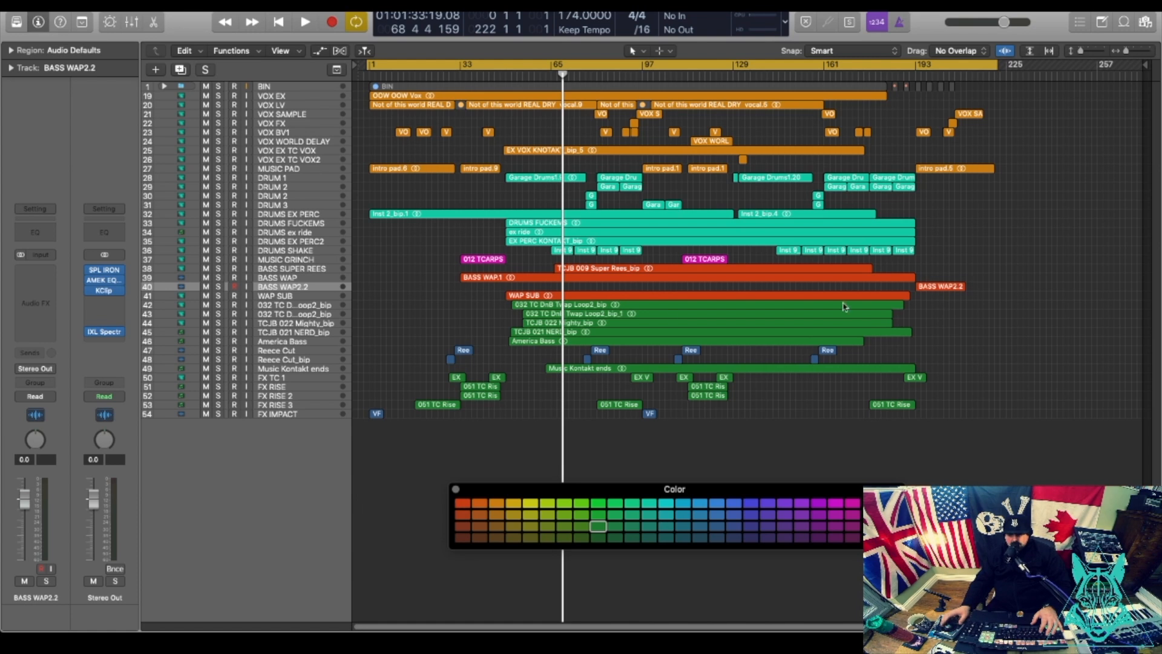
Make the tracks taller and play back from the DnB Twap Loop2 track.
left_click(327, 305)
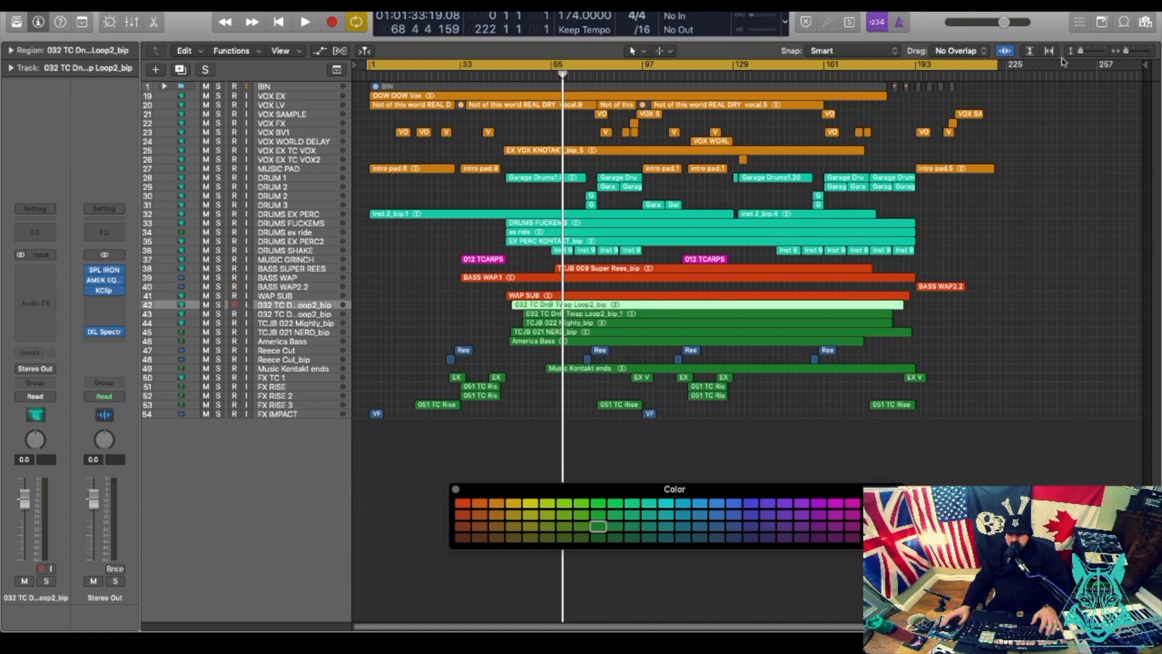
left_click_drag(1077, 53, 1083, 53)
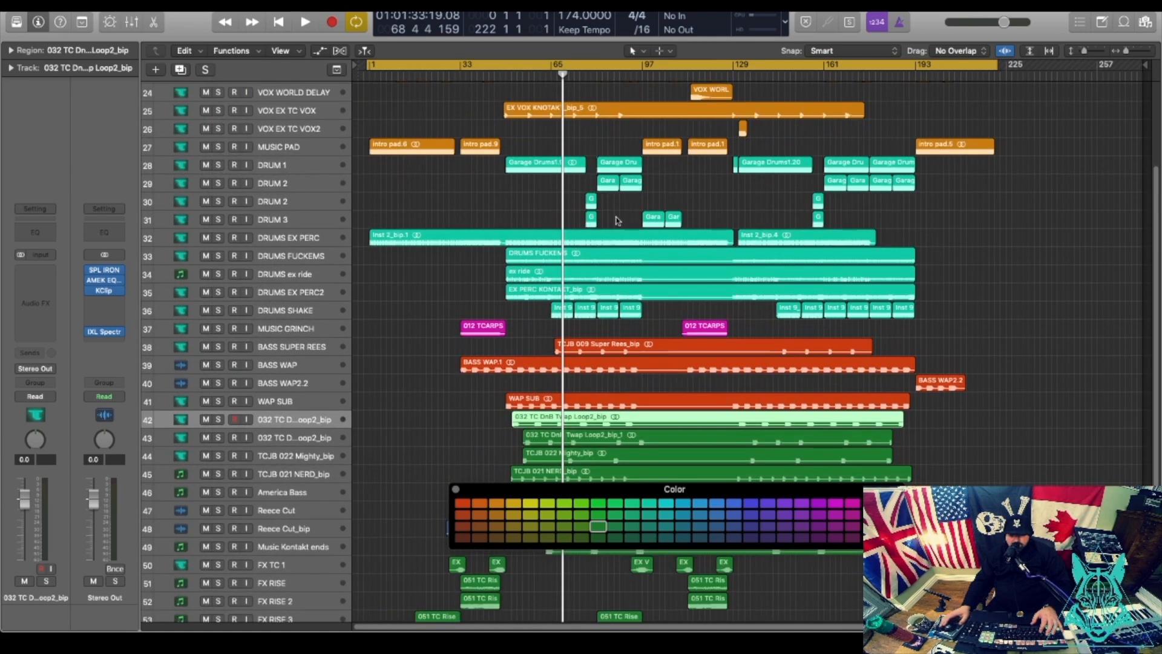
left_click(506, 85)
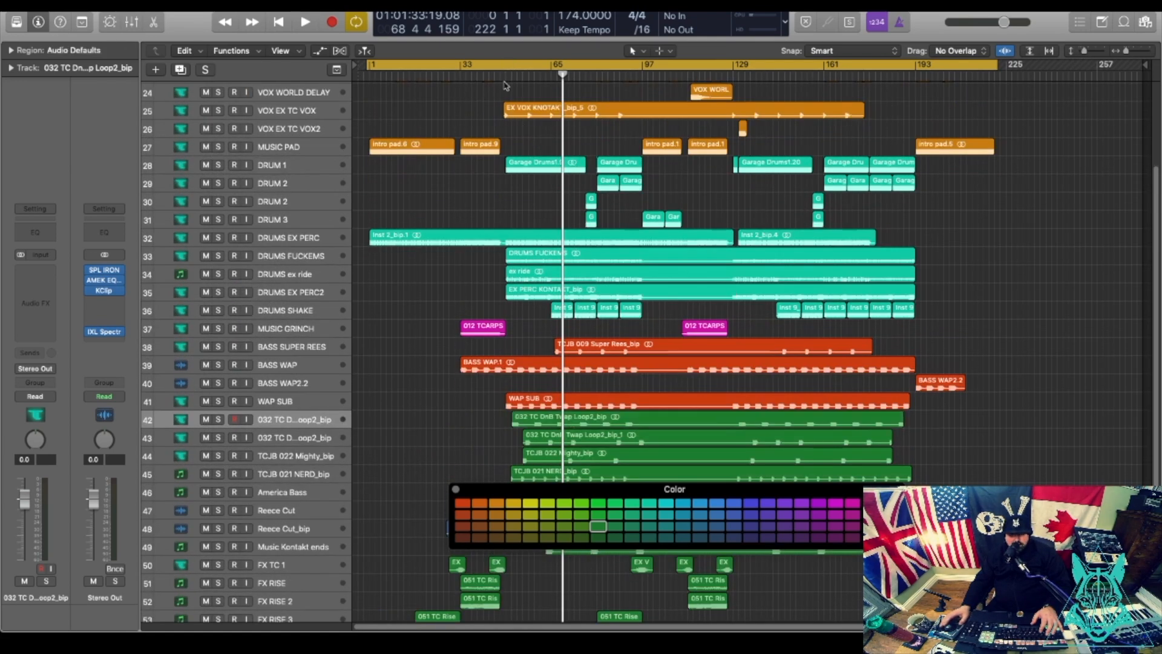
key("space")
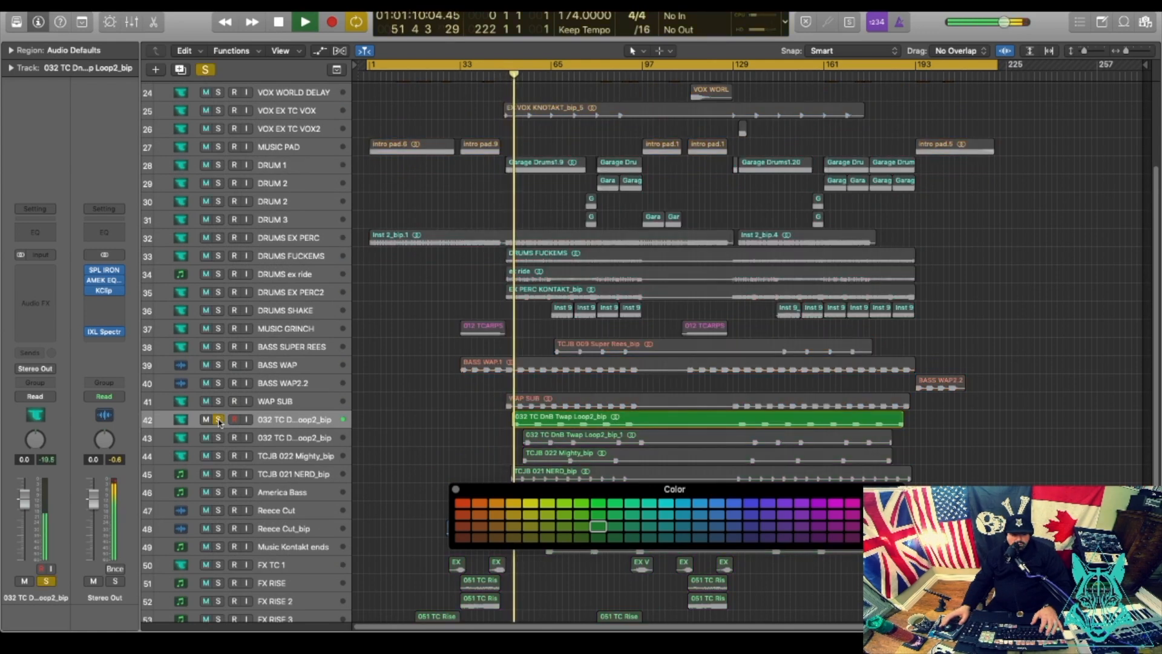
Rename the DnB Twap Loop2 track to BASS PANGS and colour its region red.
key("space")
left_click(289, 416)
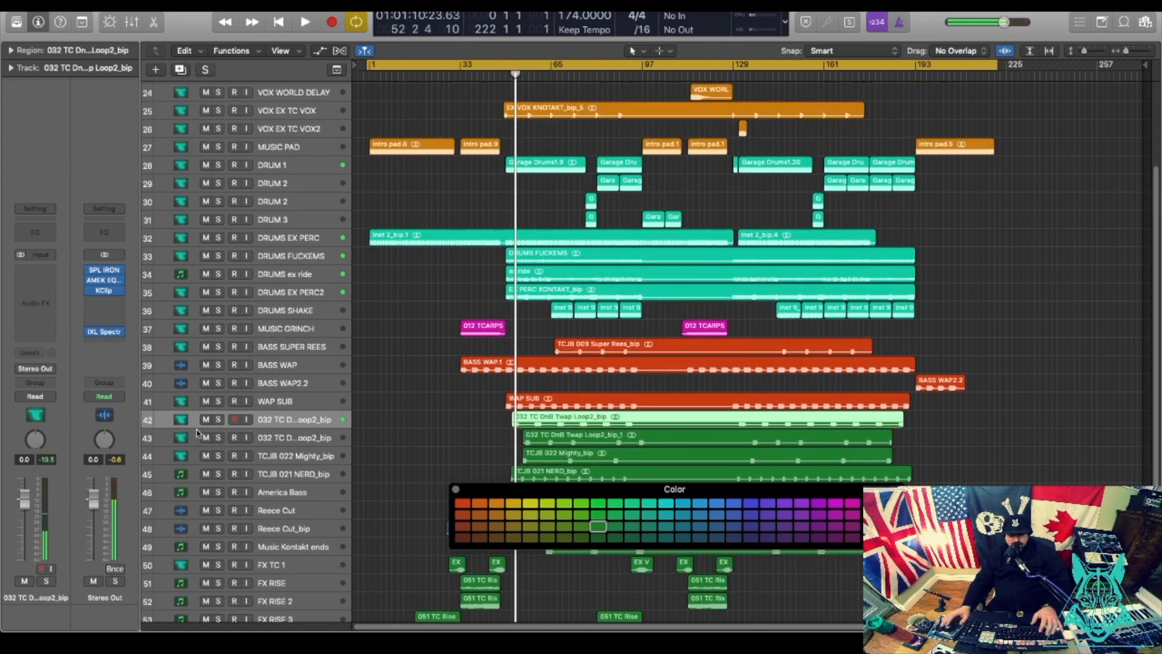
double_click(289, 417)
type("BASS PAN")
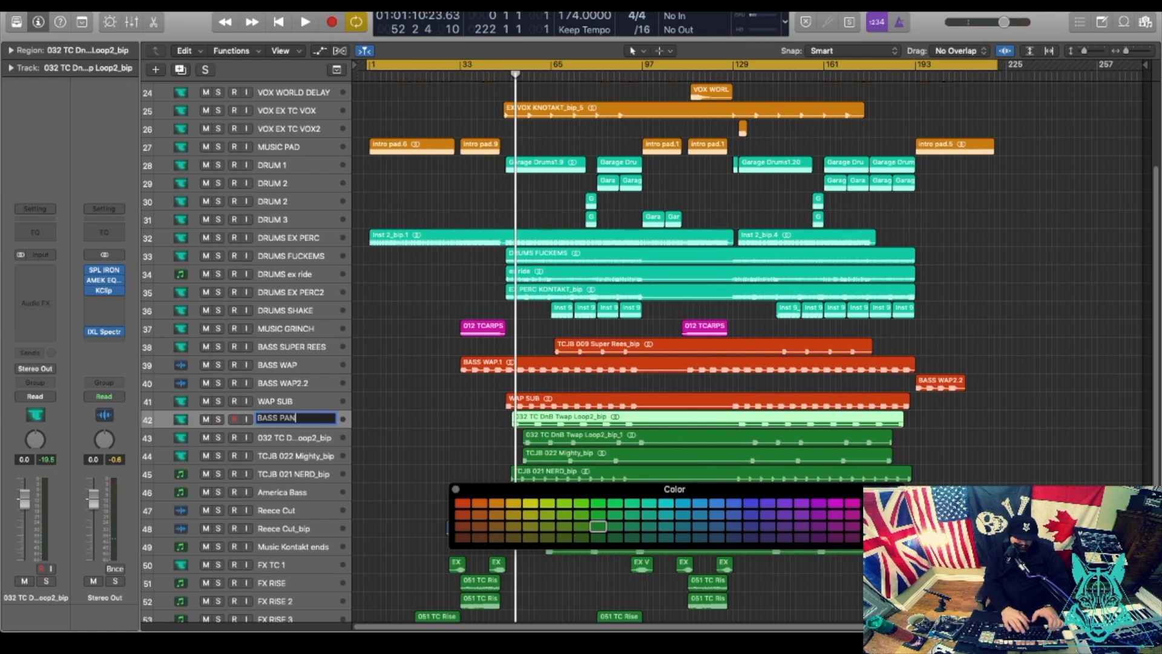
type("GS")
key("Return")
left_click(465, 504)
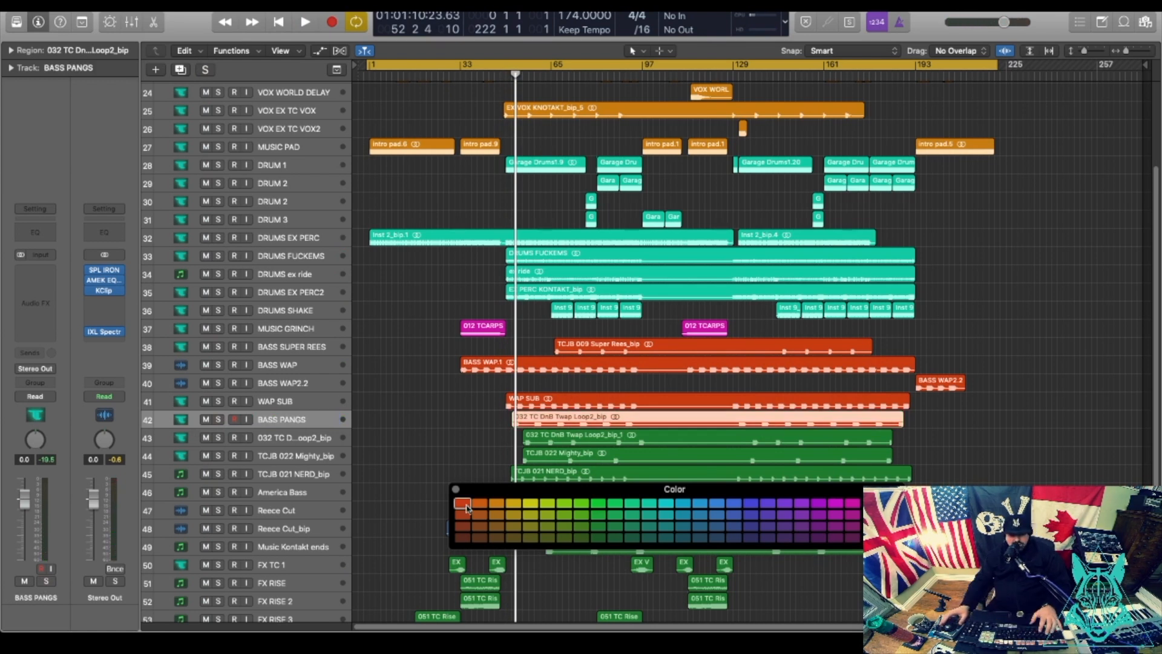
Give the BASS WAP track the teal custom track icon.
left_click(175, 364)
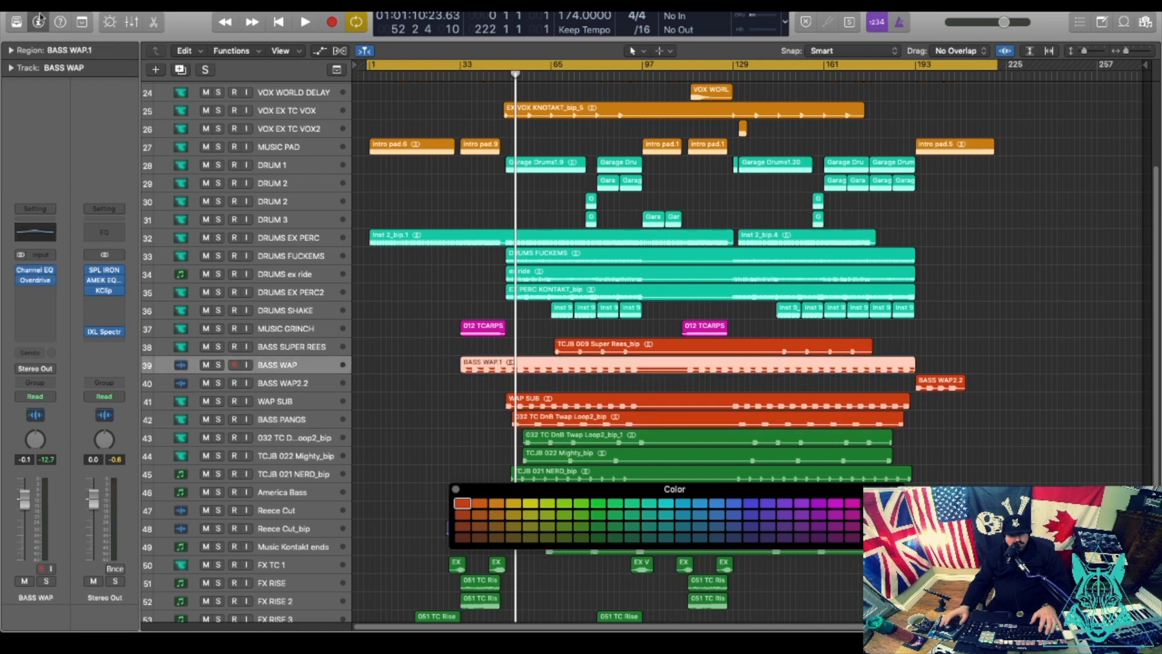
left_click(11, 68)
left_click(78, 90)
left_click(166, 245)
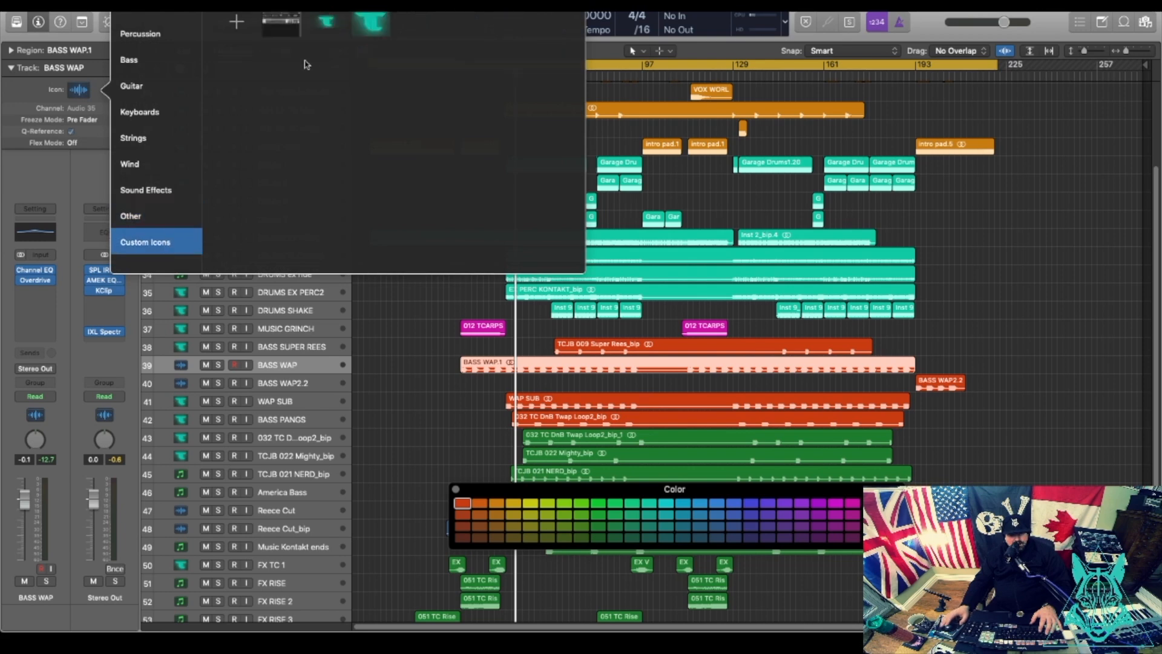
left_click(371, 26)
Give the BASS WAP2.2 and DRUMS ex ride tracks the teal custom icon.
left_click(178, 381)
left_click(11, 51)
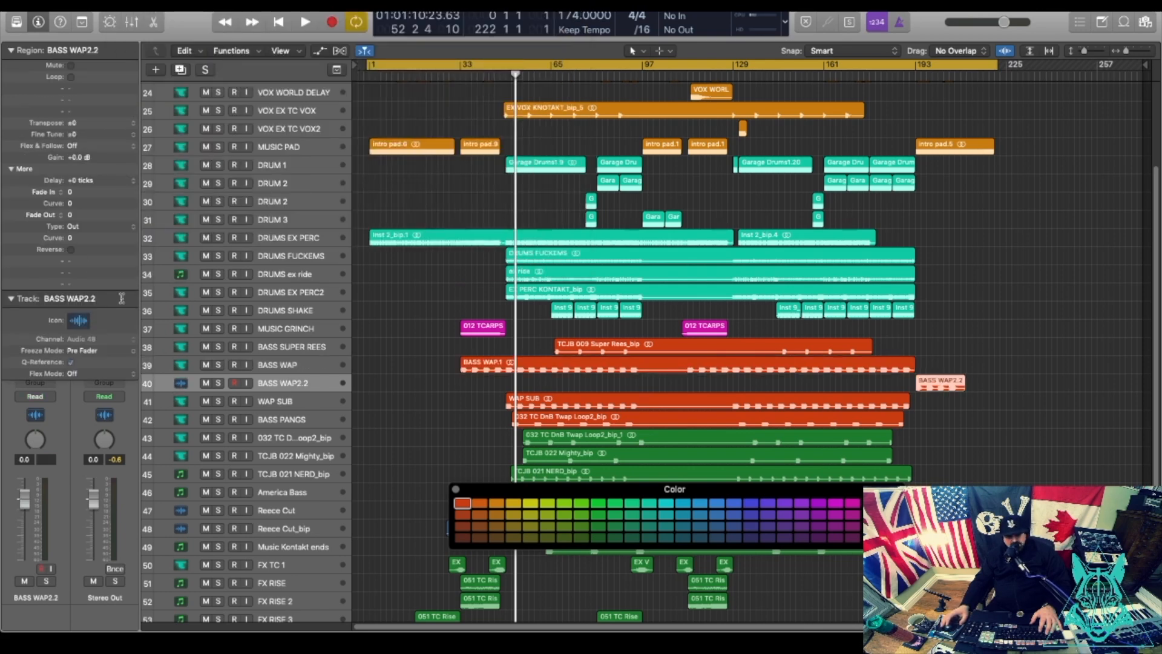
left_click(78, 320)
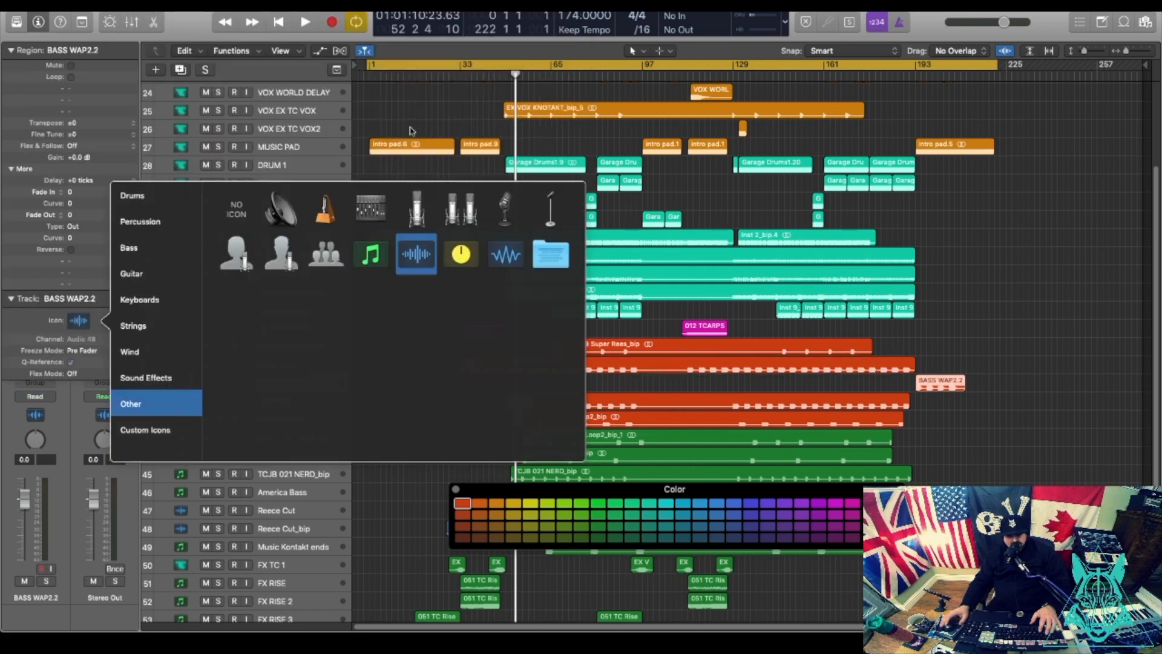
left_click(160, 429)
left_click(369, 207)
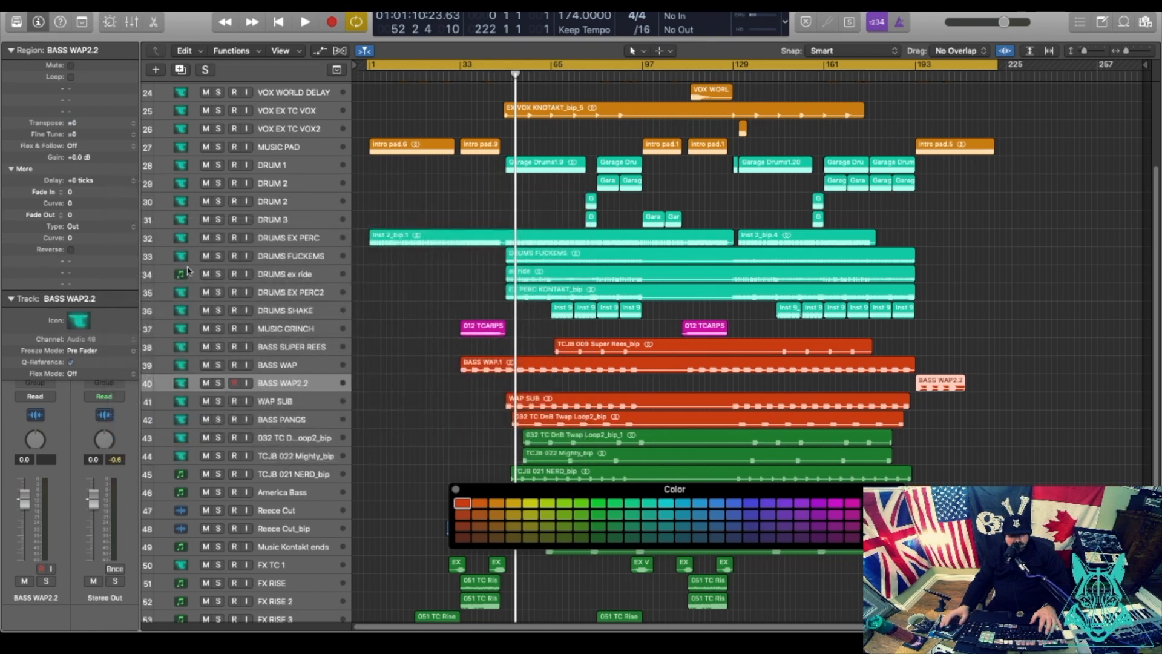
left_click(181, 279)
left_click(77, 322)
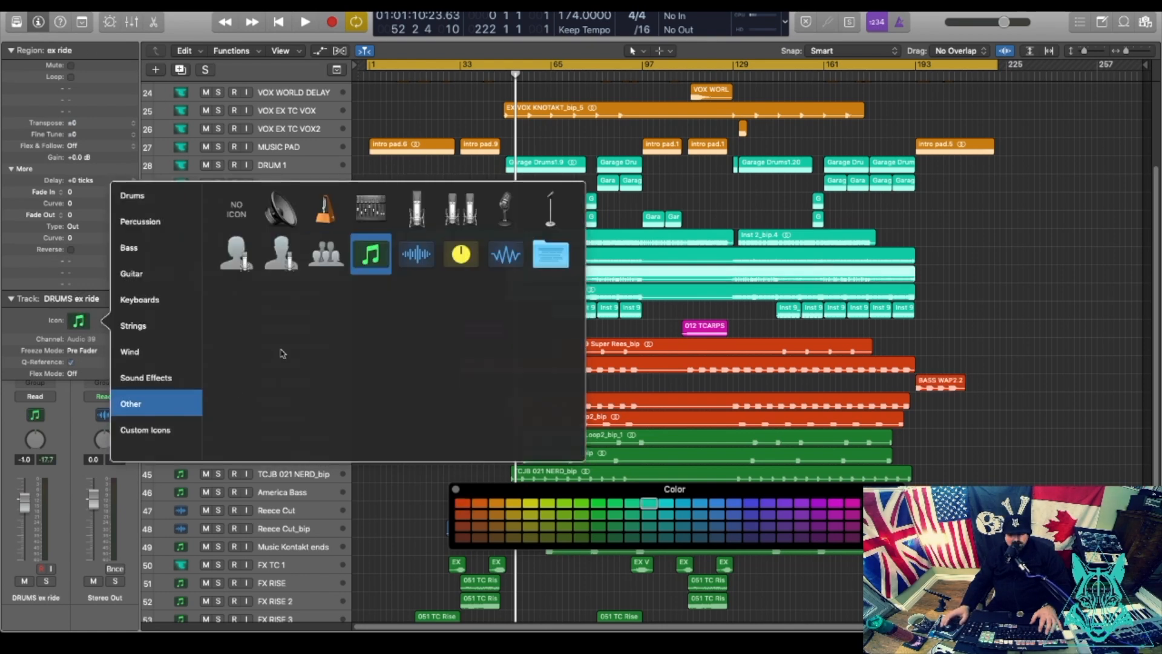
left_click(159, 430)
left_click(370, 208)
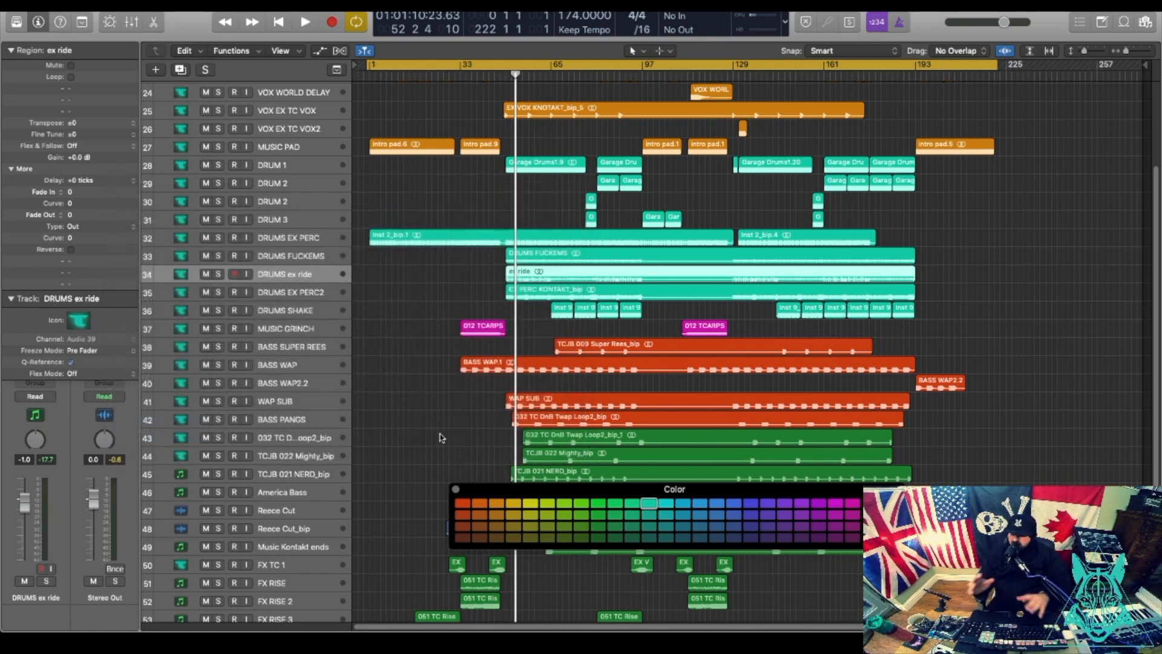
left_click(319, 441)
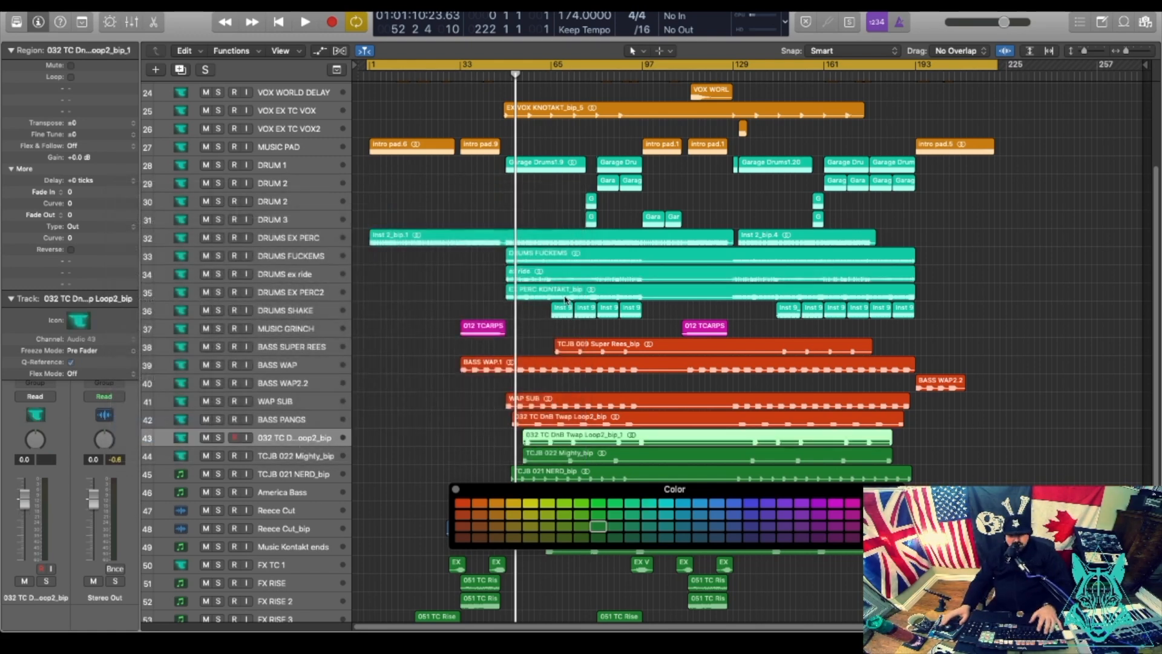
Audition the 032 TC loop track, rename it BASS MEGA PANG and colour its region red.
left_click(520, 76)
key("space")
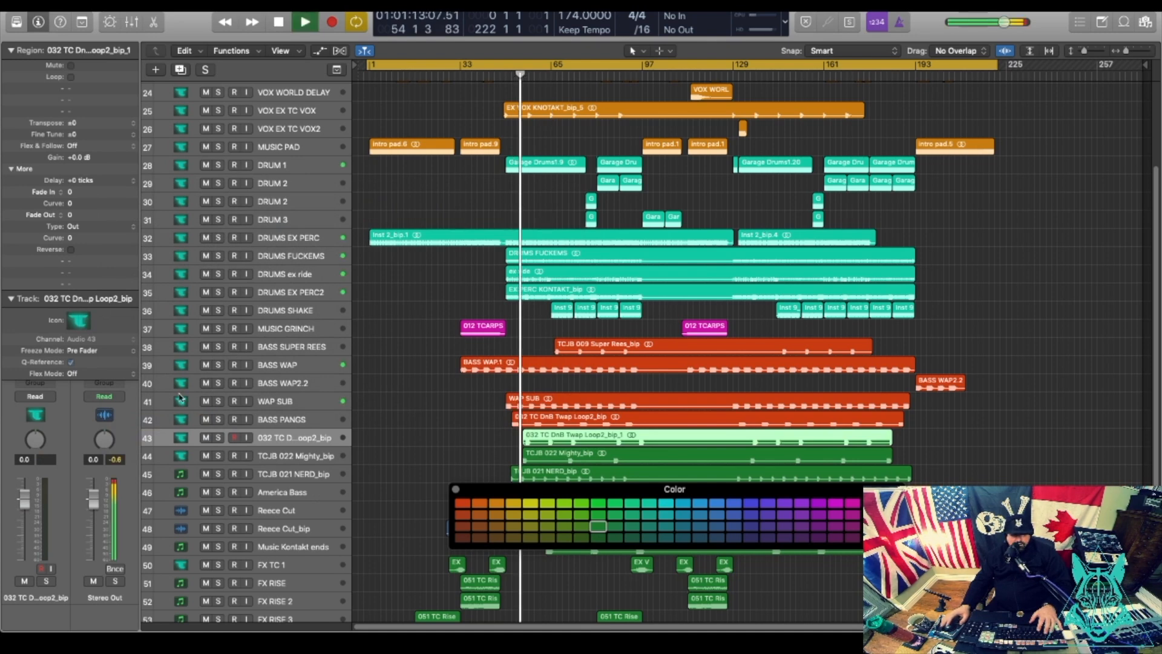
left_click(220, 438)
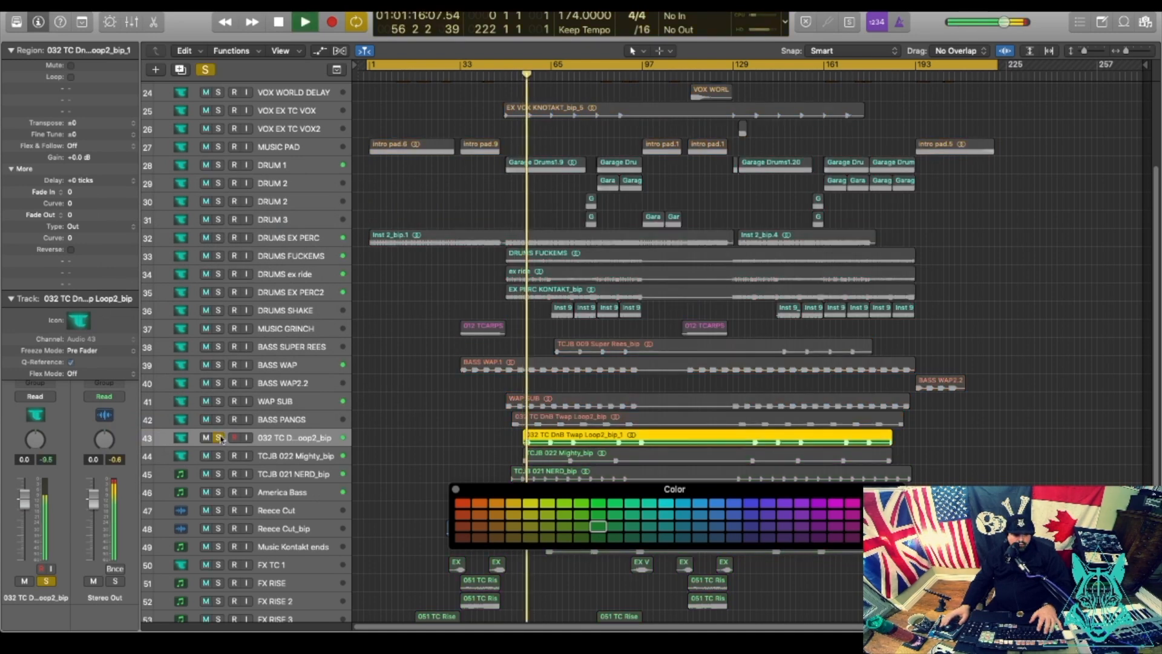
left_click(219, 438)
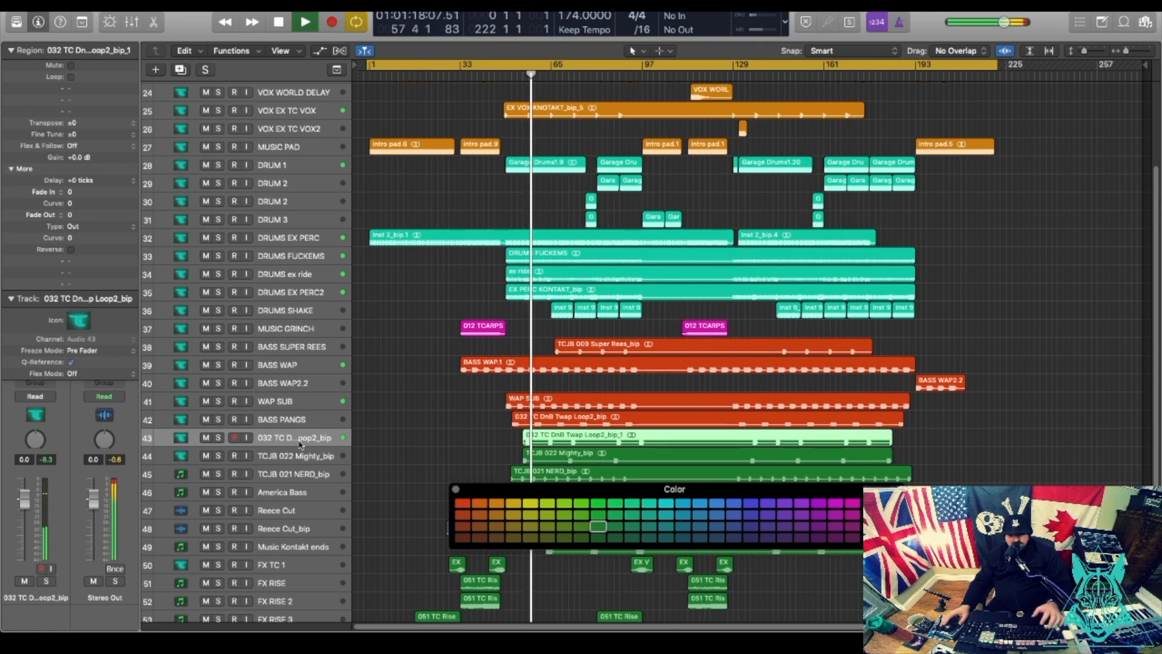
key("space")
double_click(300, 437)
type("BASS MEGA PANG")
key("Return")
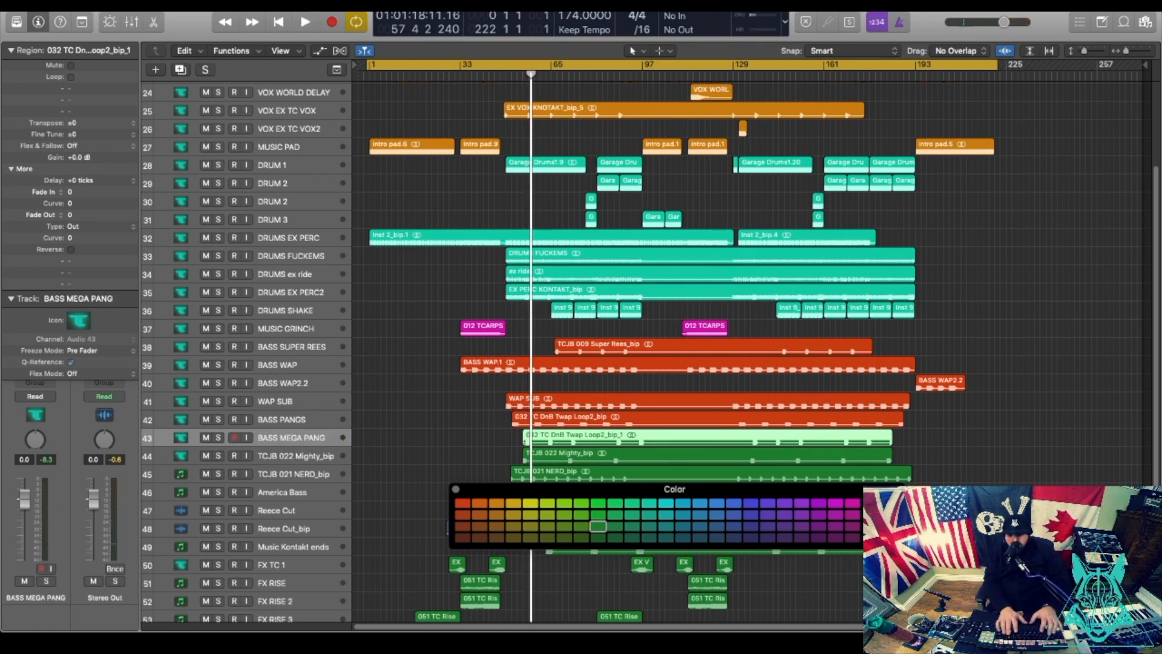
left_click(463, 503)
Rename TCJB 022 Mighty_bip to BASS LOW SUB and colour its region red.
left_click(285, 451)
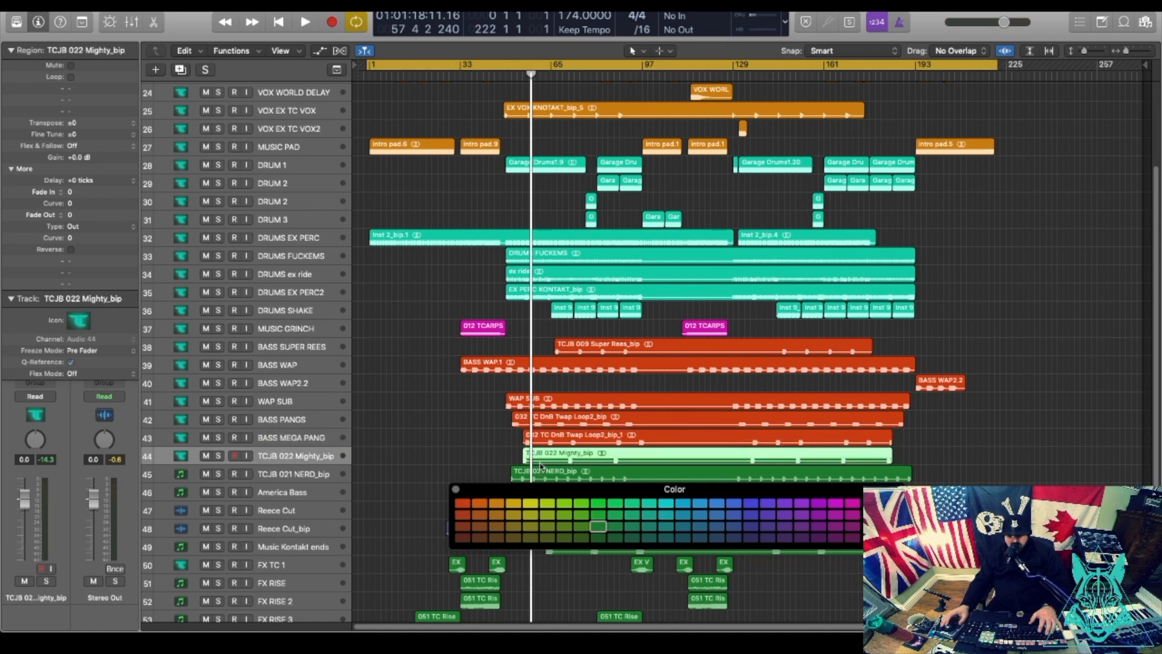
left_click(569, 77)
key("space")
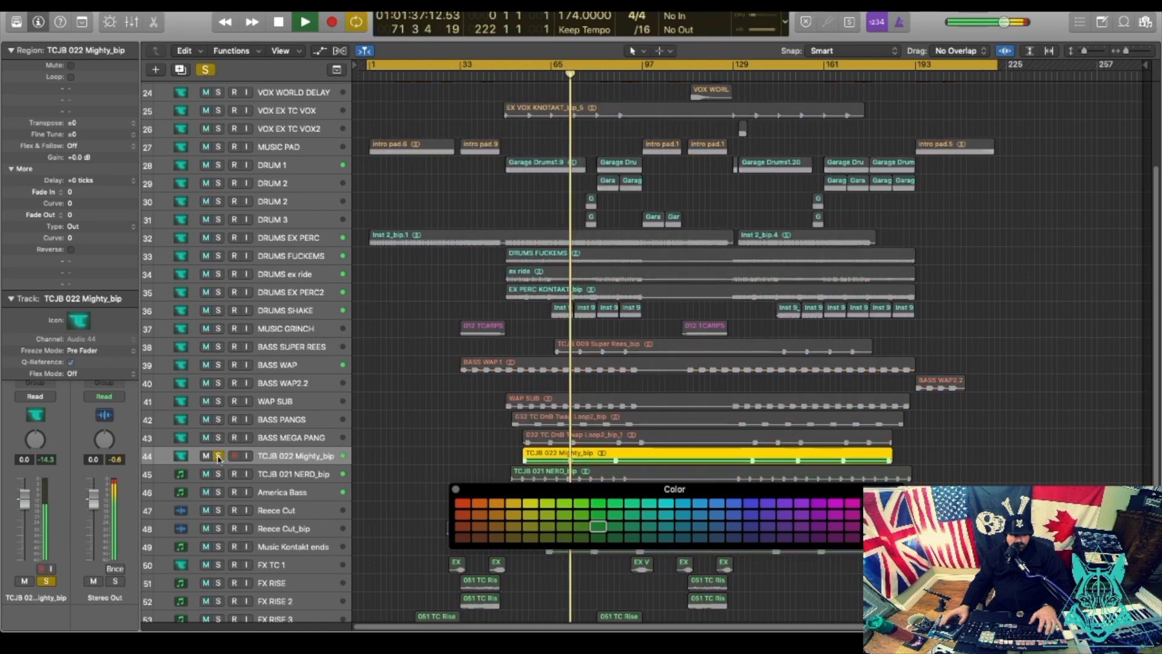
double_click(275, 457)
type("BASS LOW SUB")
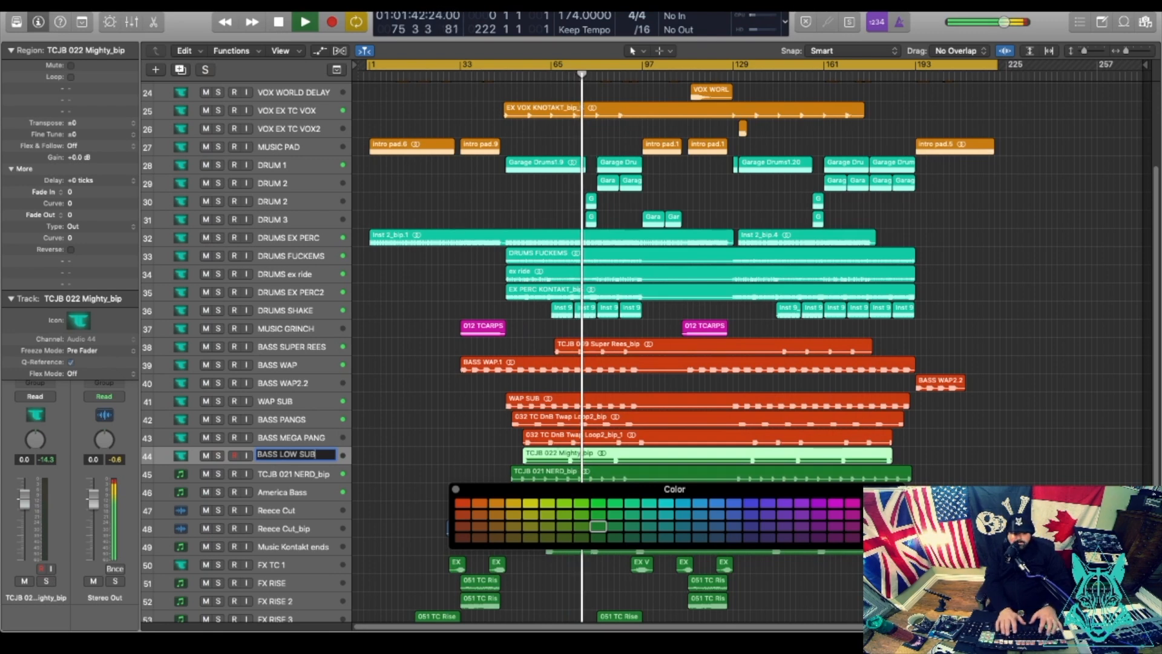
key("Return")
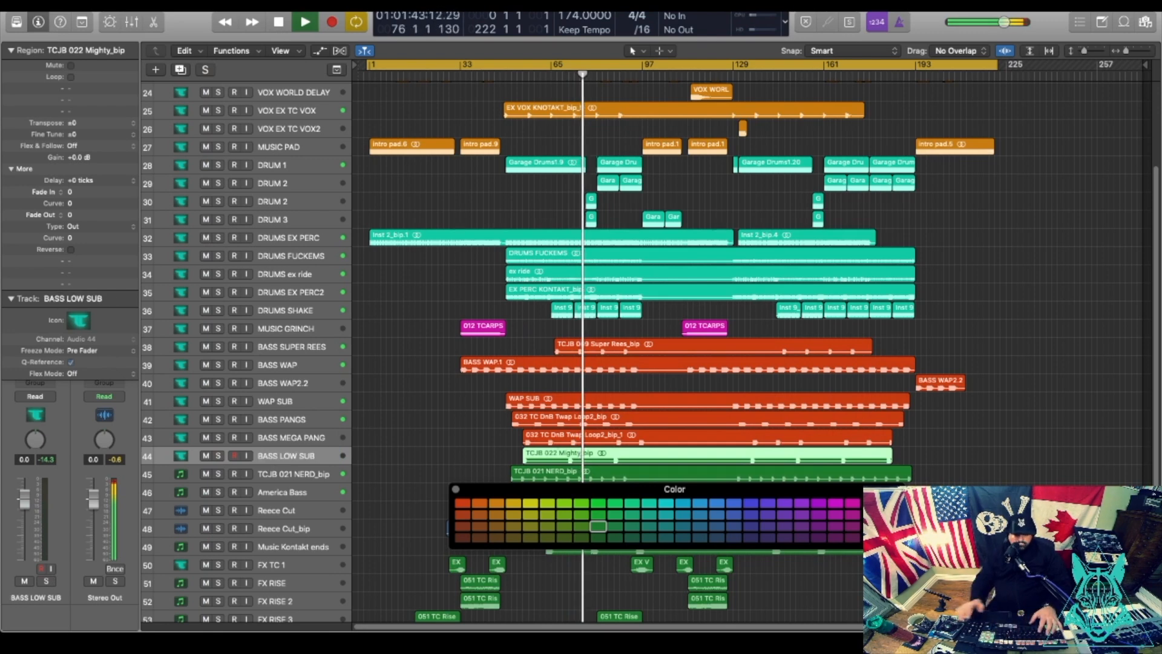
left_click(462, 503)
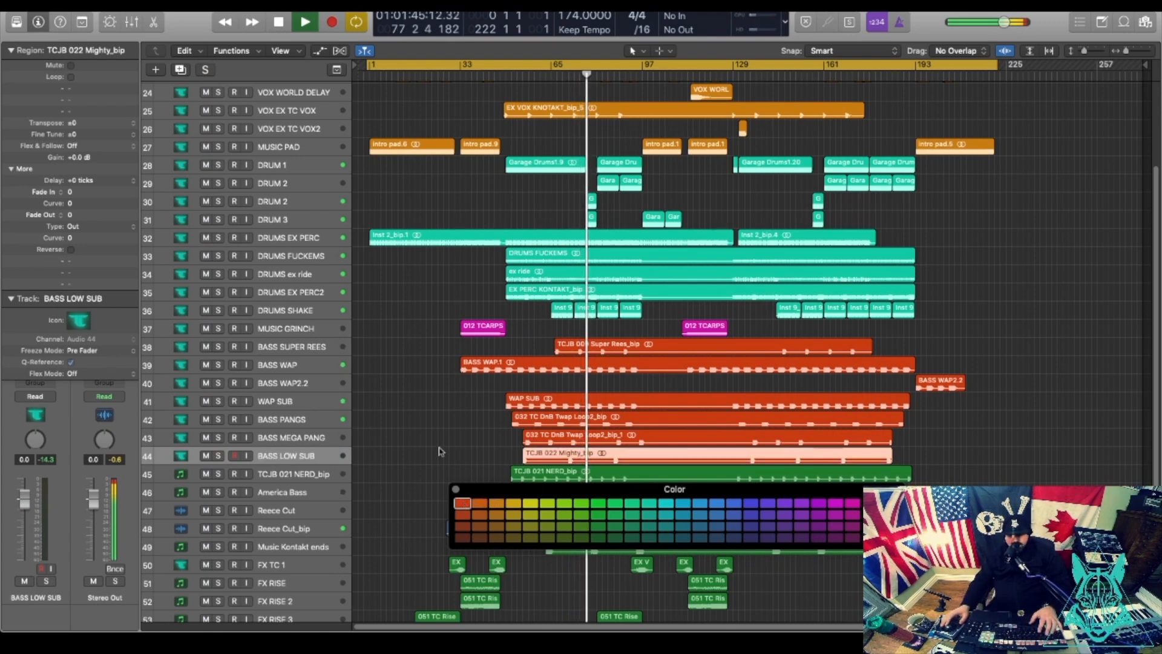
scroll(439, 443, "down", 3)
left_click(522, 417)
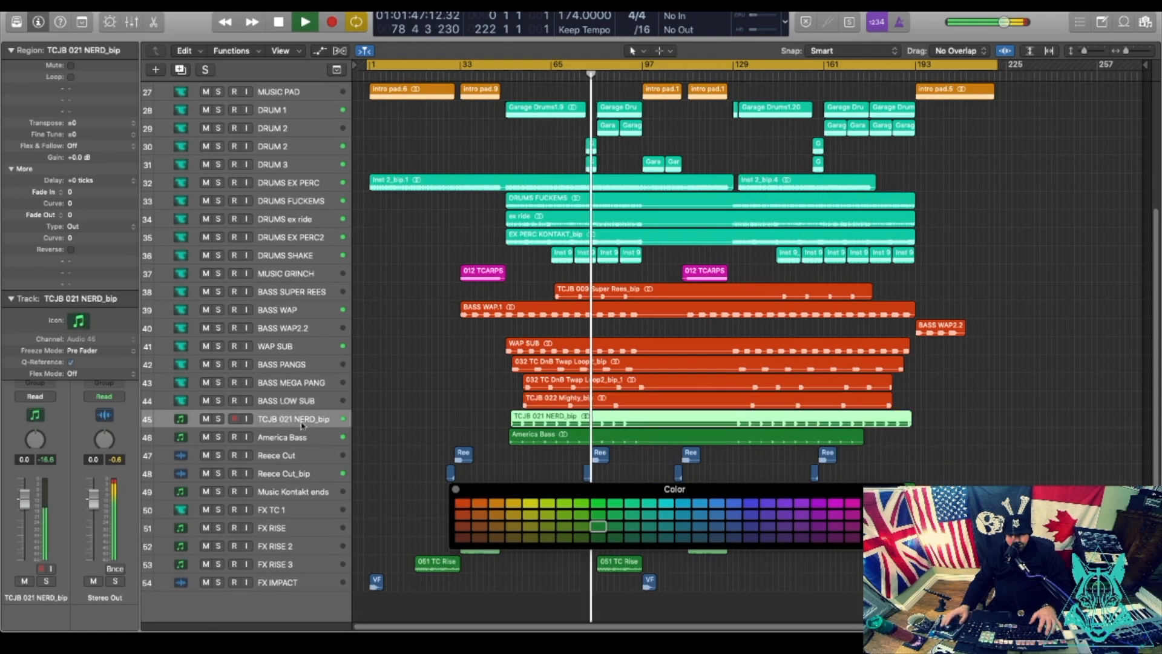
Audition the NERD_bip track and rename it BASS DROP.
left_click(519, 66)
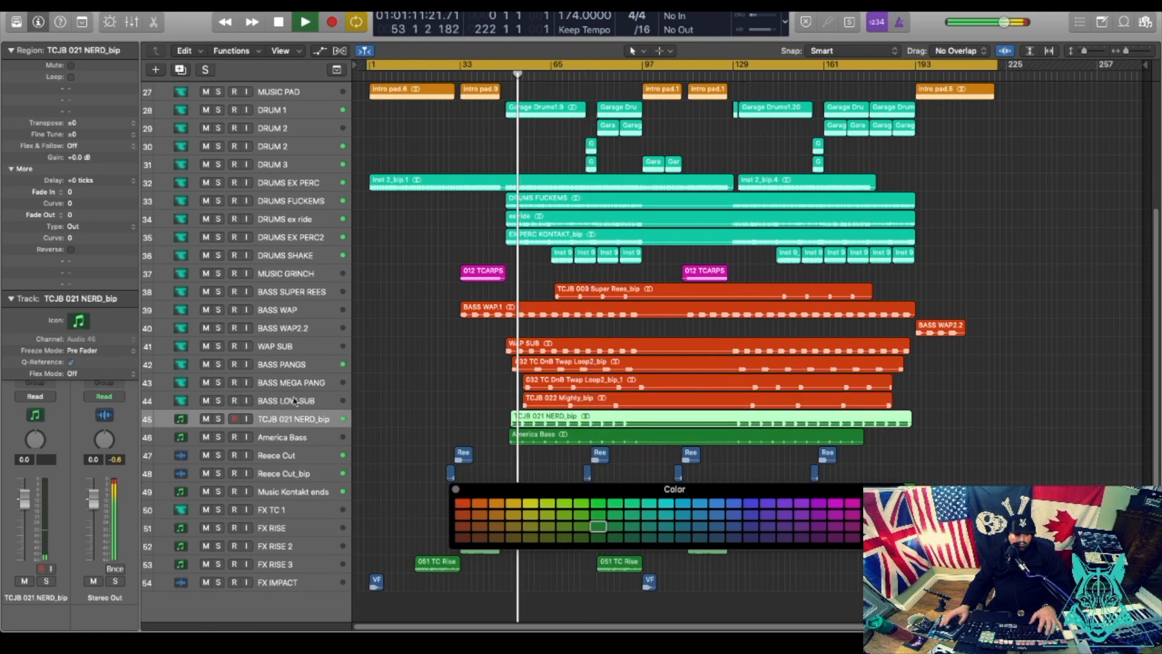
left_click(218, 418)
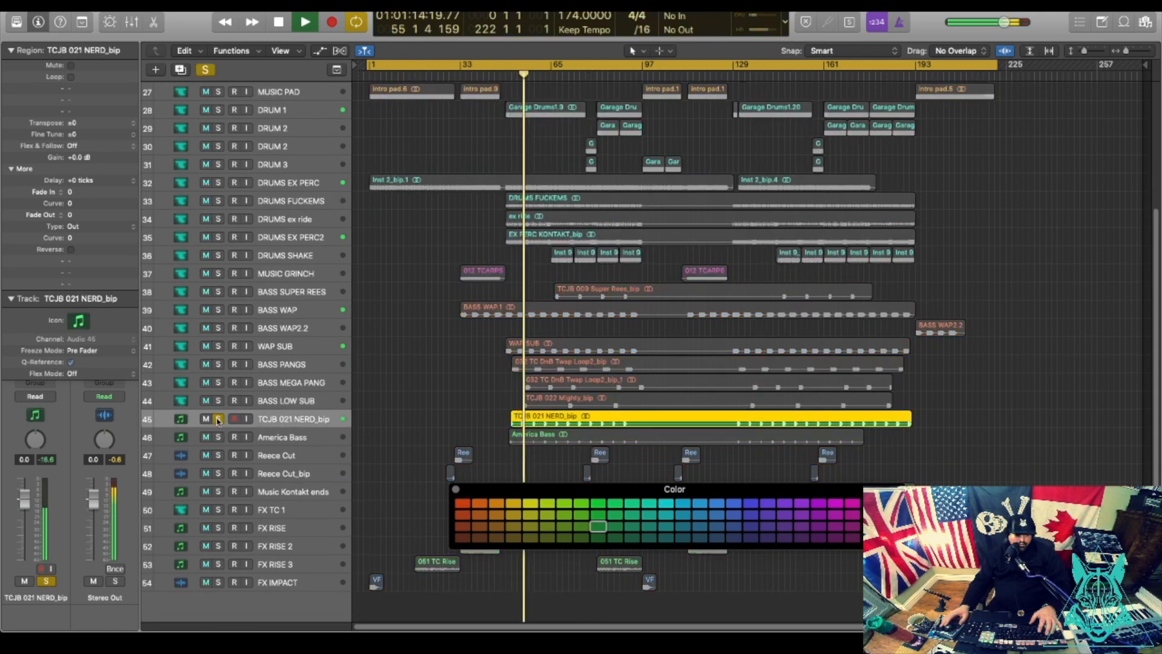
left_click(218, 418)
double_click(285, 418)
type("B")
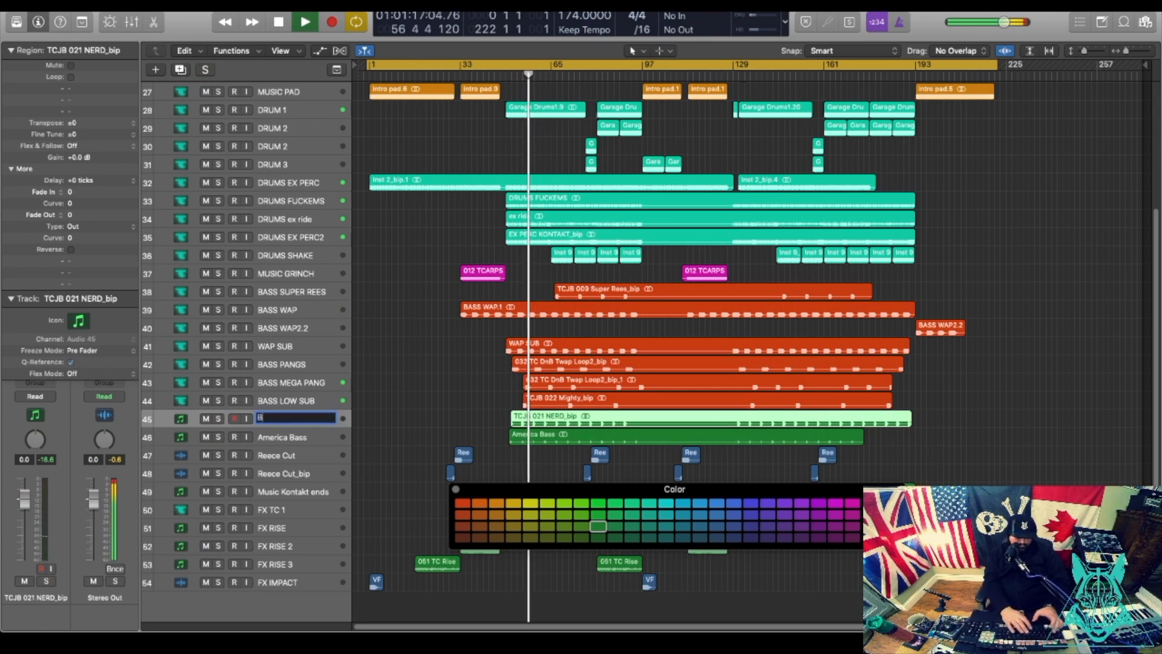
type("ASS DROP")
key("Return")
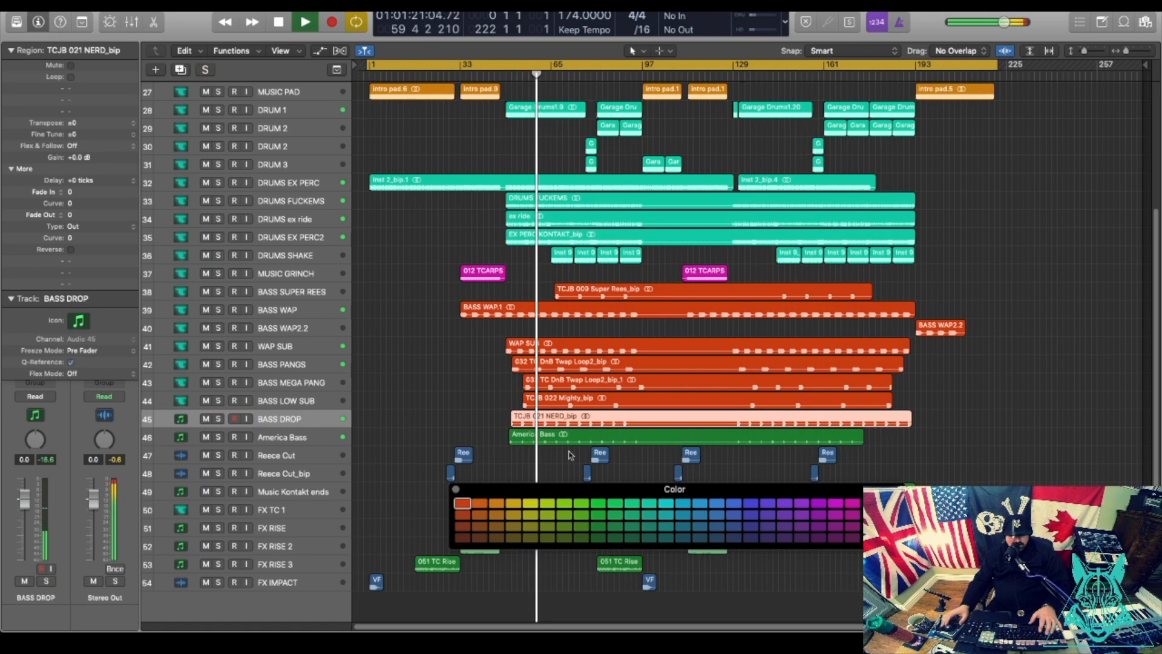
Give BASS DROP the teal custom track icon.
left_click(79, 322)
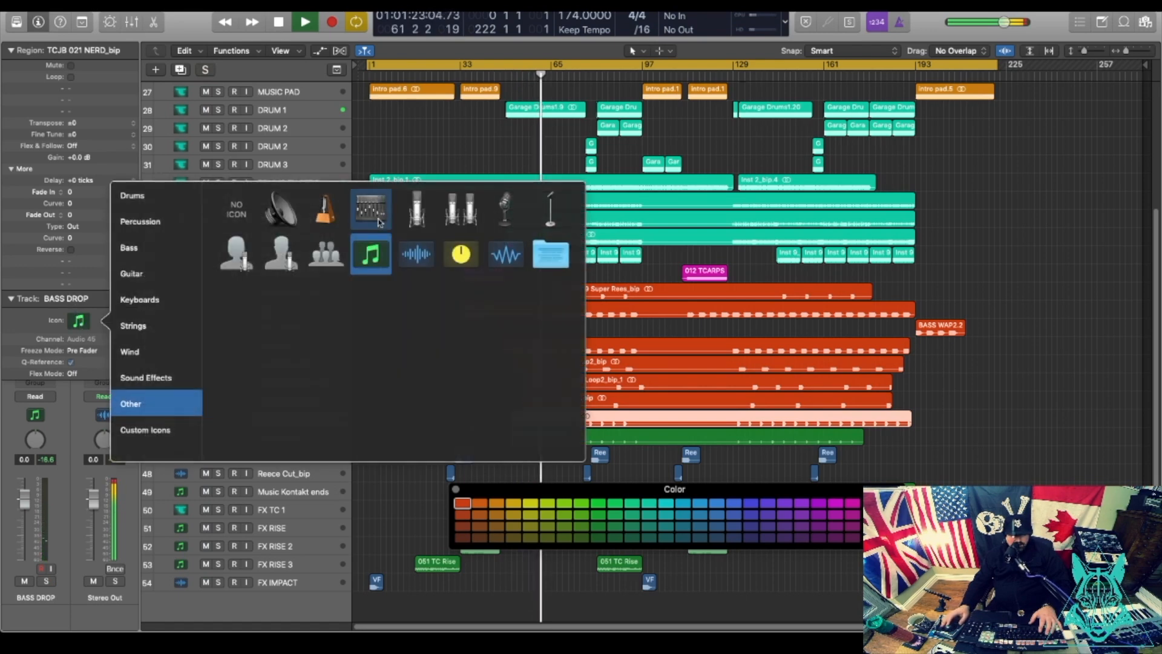
left_click(145, 430)
left_click(368, 210)
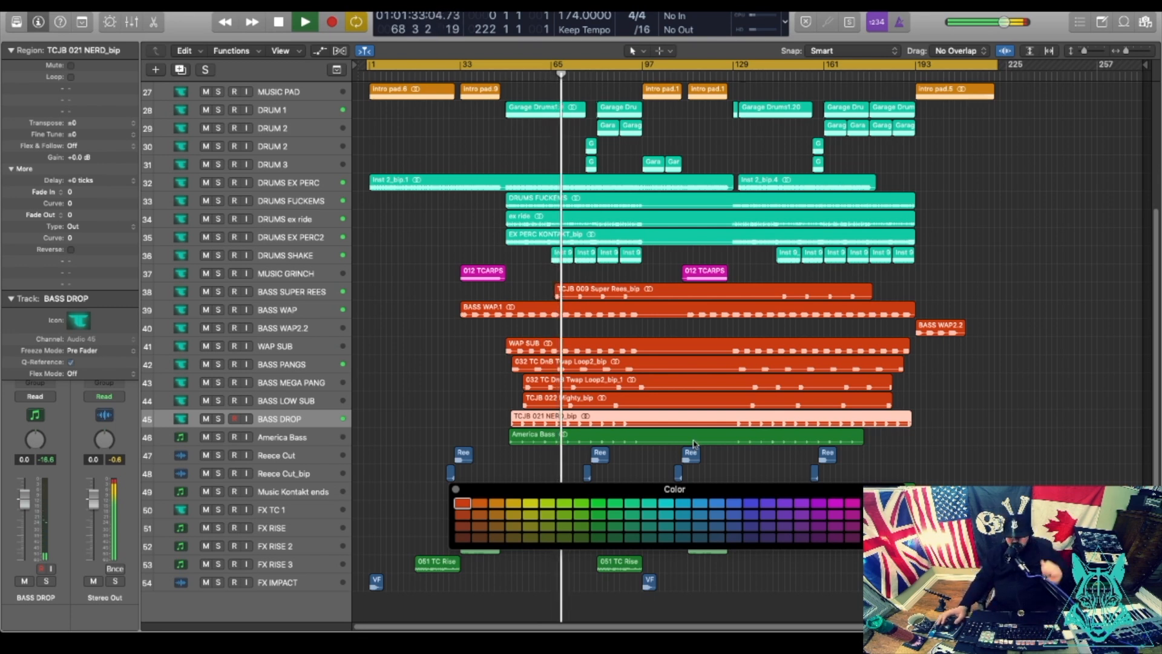
Give the America Bass track the teal custom track icon.
left_click(408, 385)
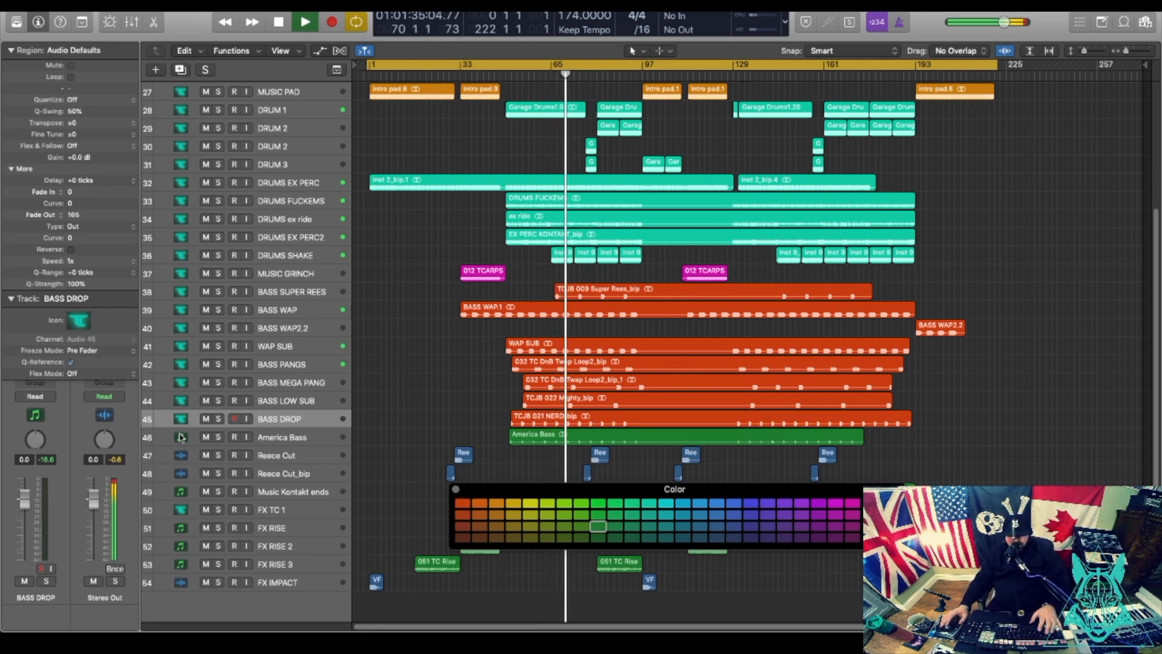
left_click(291, 437)
left_click(77, 328)
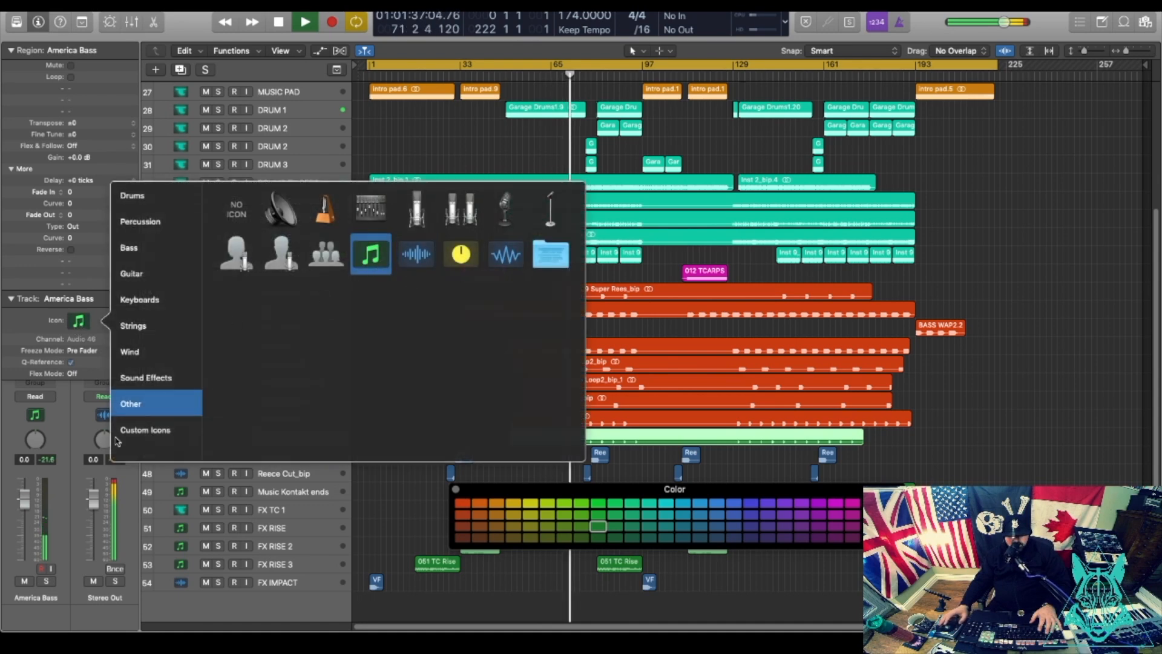
left_click(143, 430)
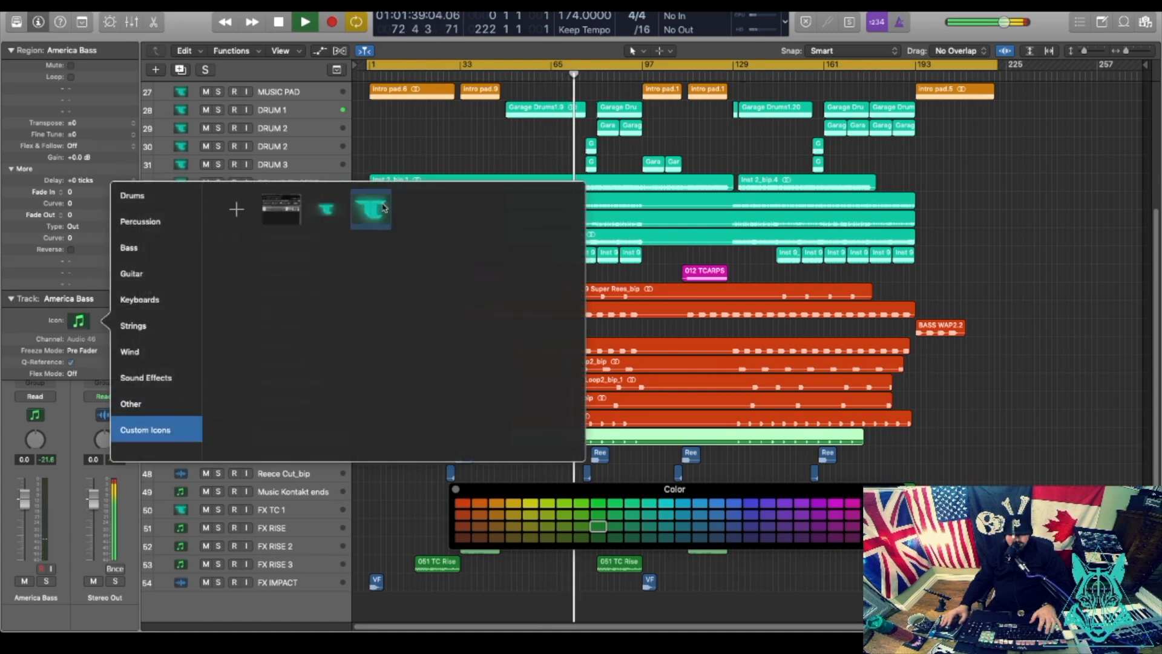
left_click(382, 208)
Rename the tracks to BASS America Bass and BASS Reece Cut.
left_click(412, 409)
left_click(558, 443)
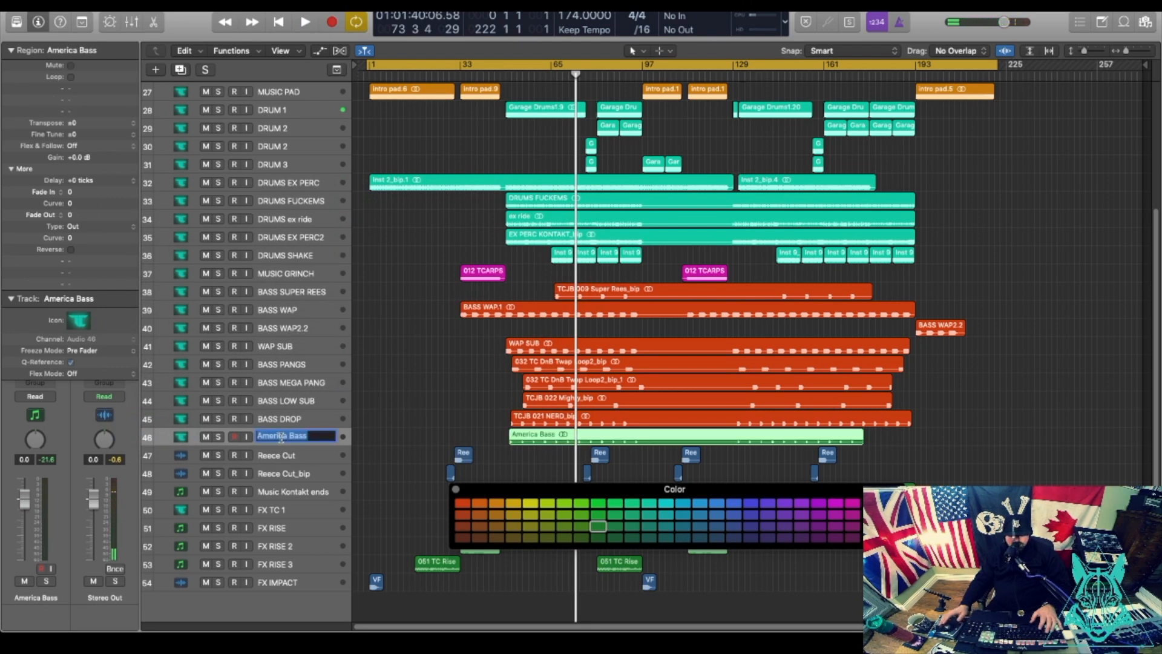
key("Return")
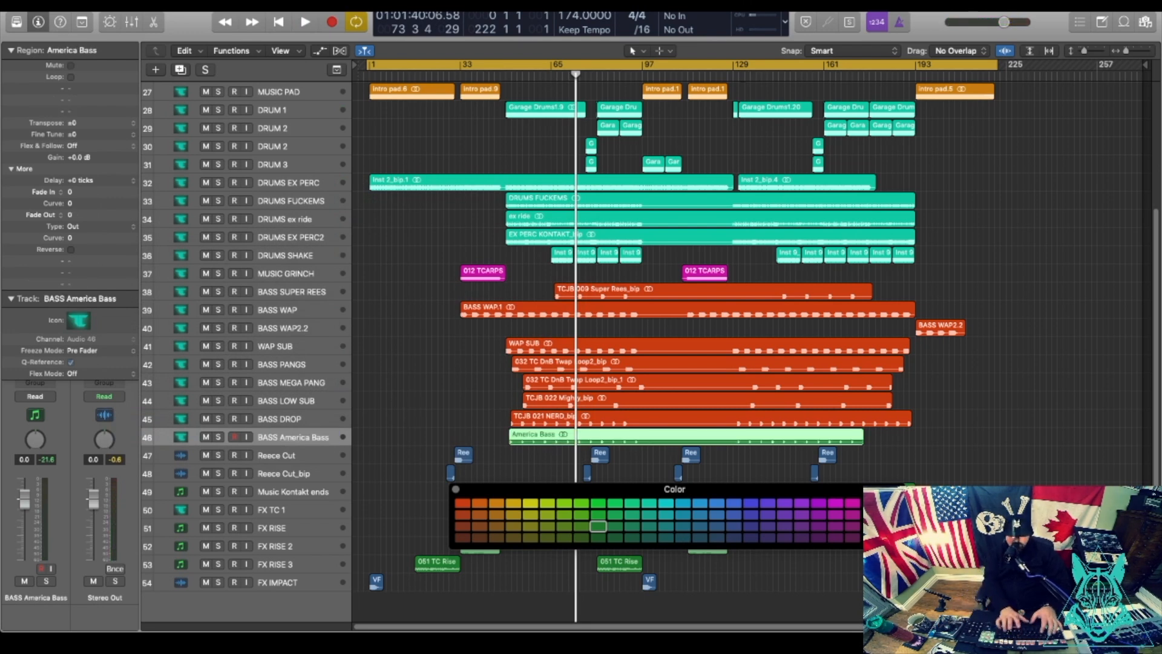
double_click(302, 455)
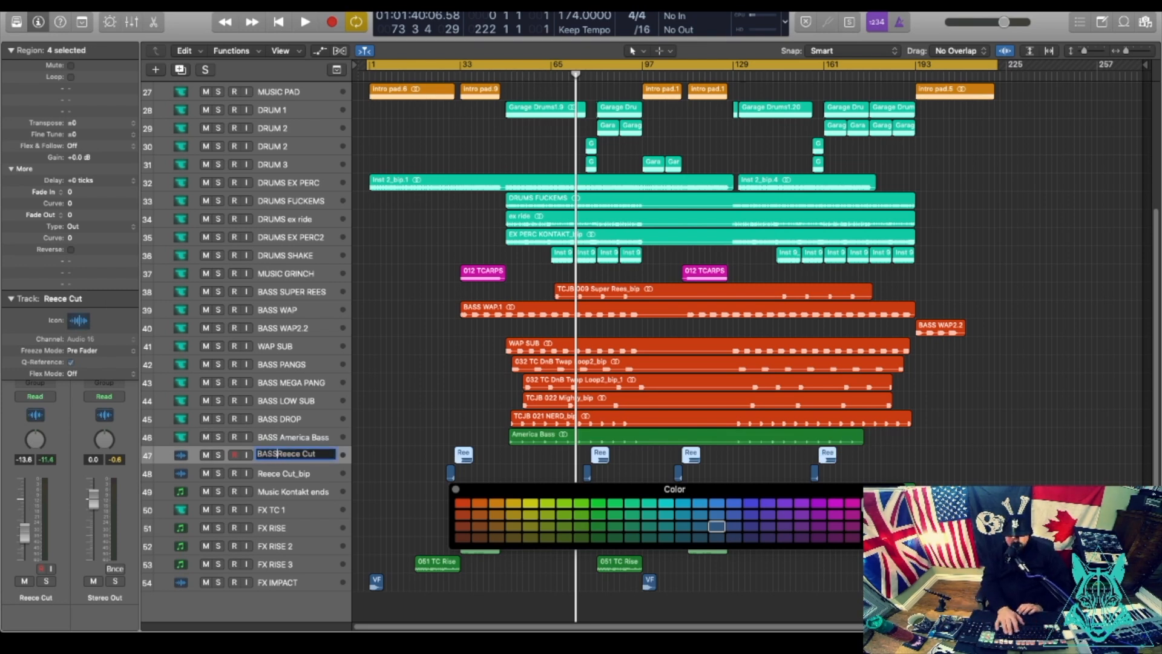
key("Return")
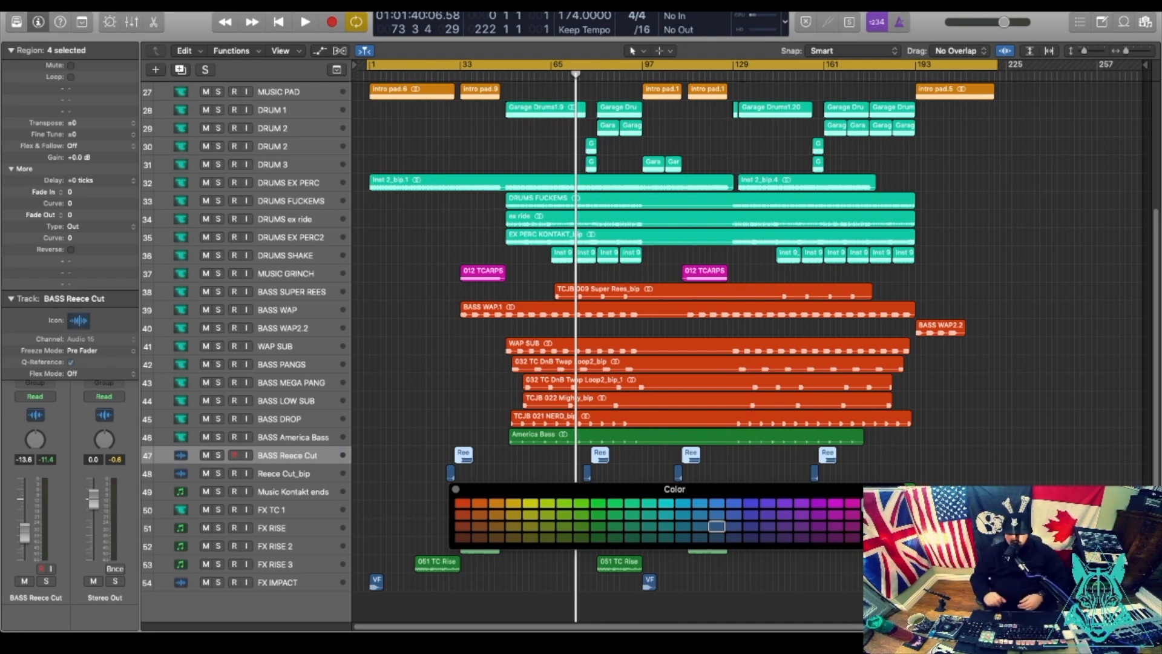
Colour the BASS America Bass region red and give BASS Reece Cut the teal custom icon.
left_click(322, 439)
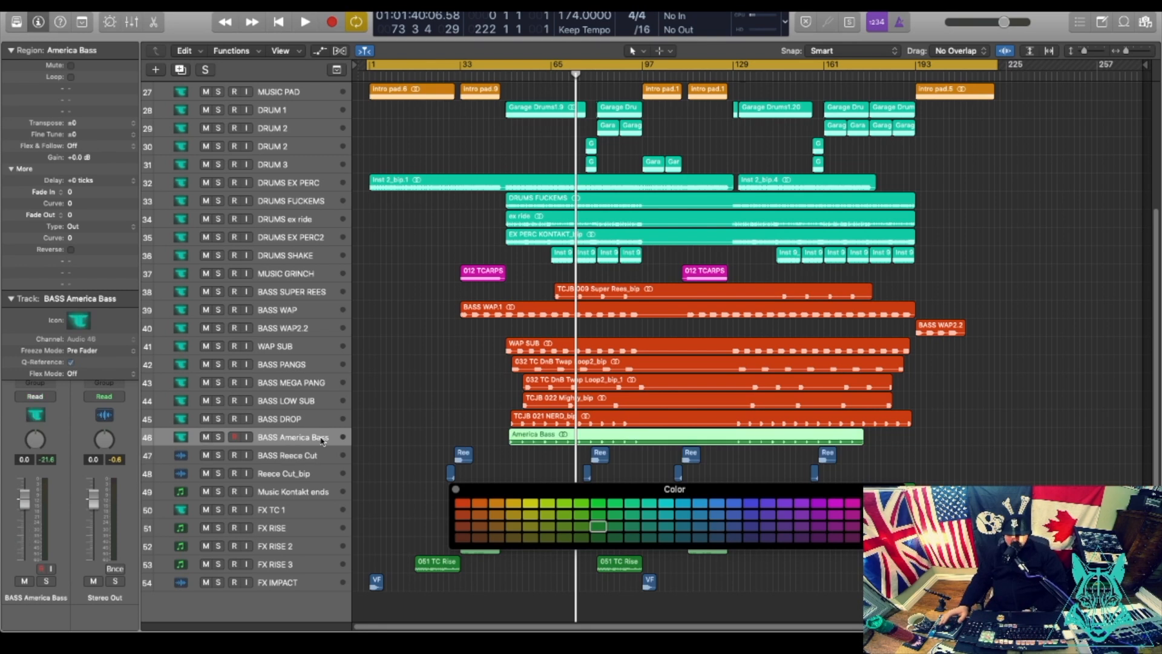
left_click(463, 505)
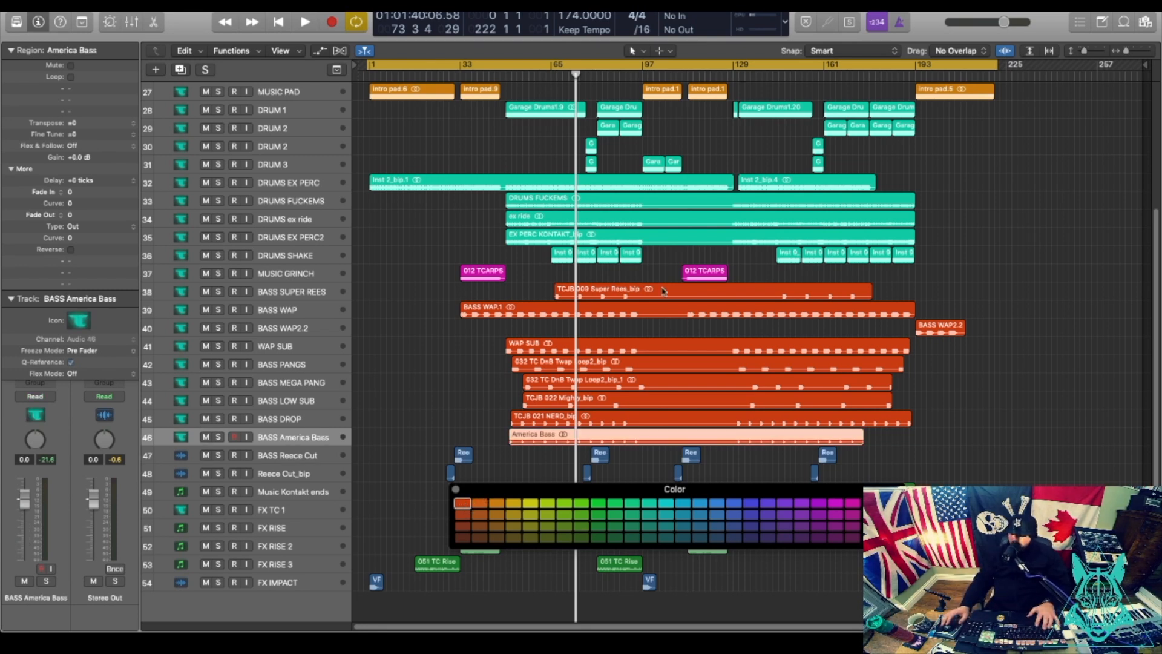
left_click(288, 452)
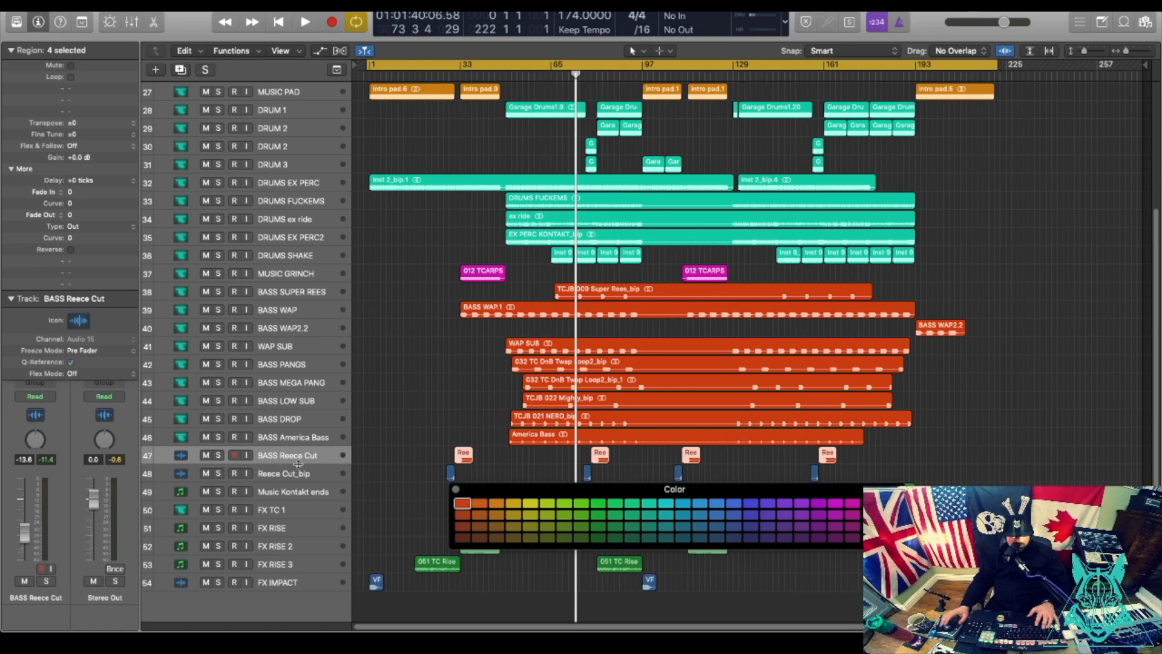
left_click(78, 321)
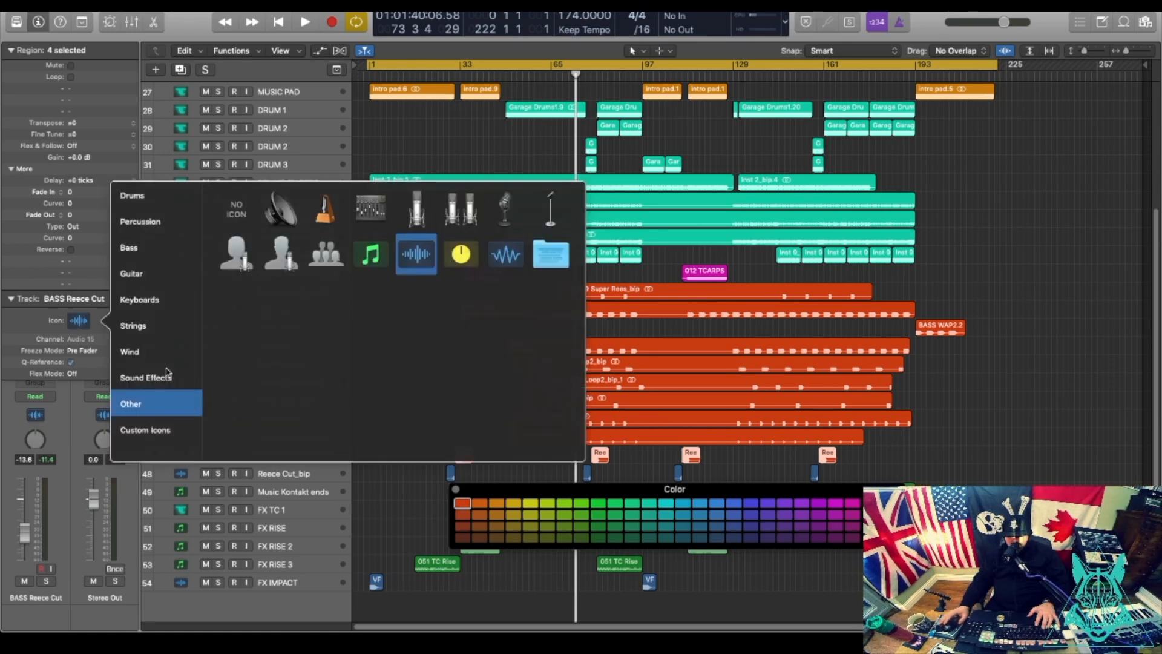
left_click(151, 430)
left_click(367, 202)
left_click(303, 479)
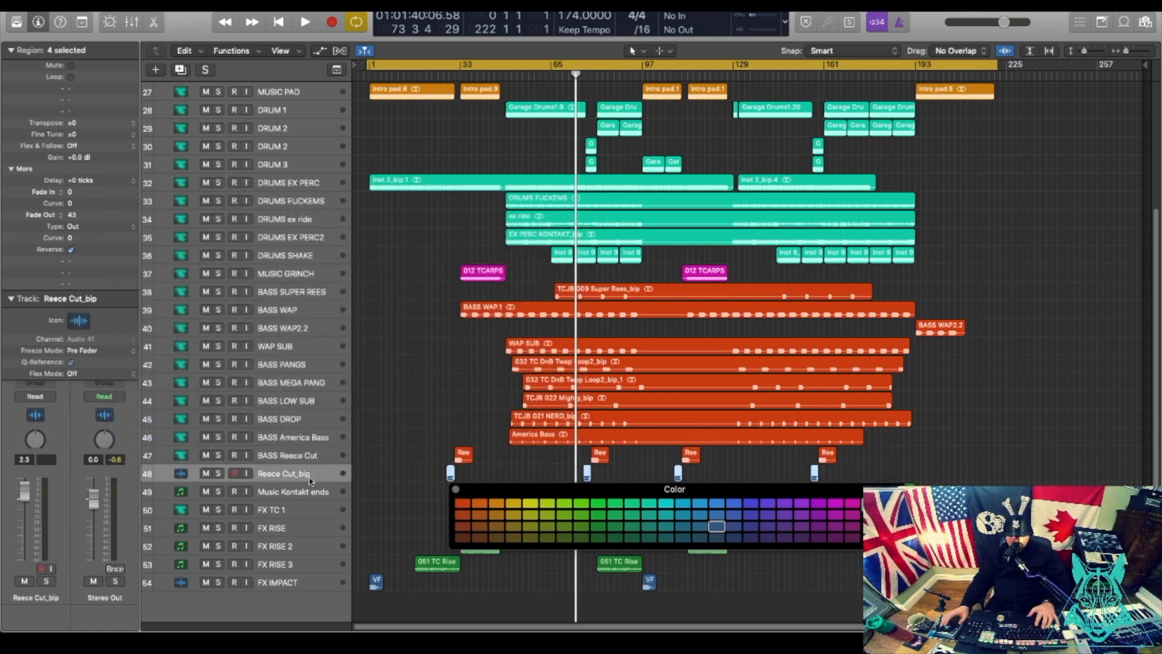
Name the track REVERSE Reece Cut_bip, colour Music Kontakt ends pink and move it to row 38.
type("REVERSE")
key("Return")
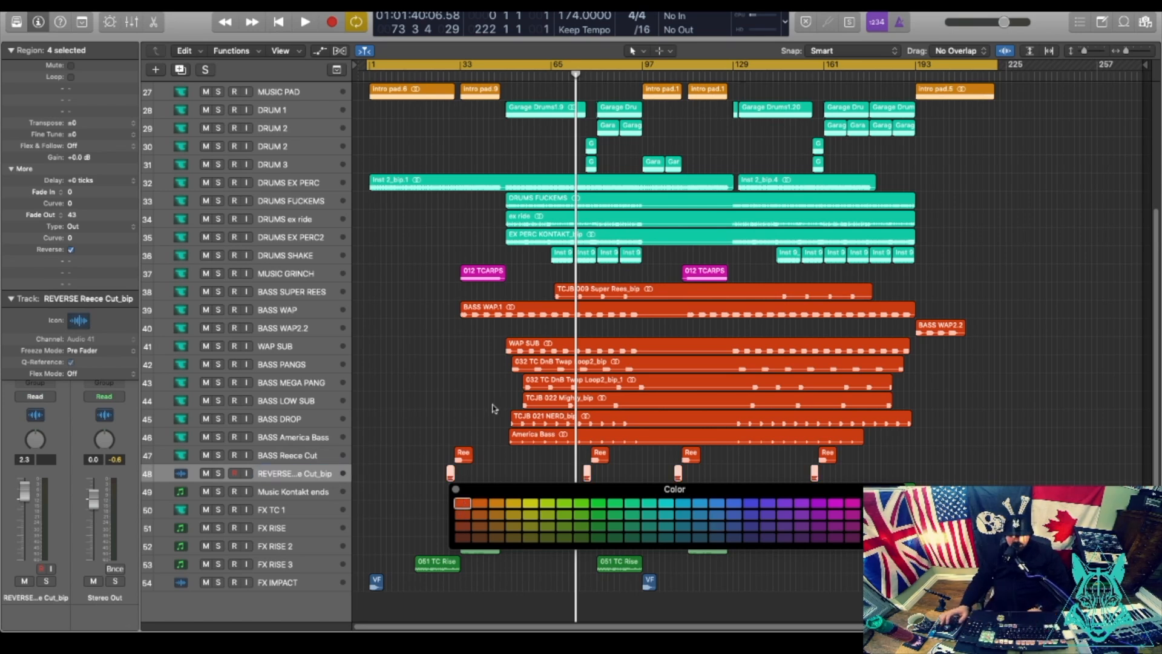
left_click_drag(537, 489, 750, 286)
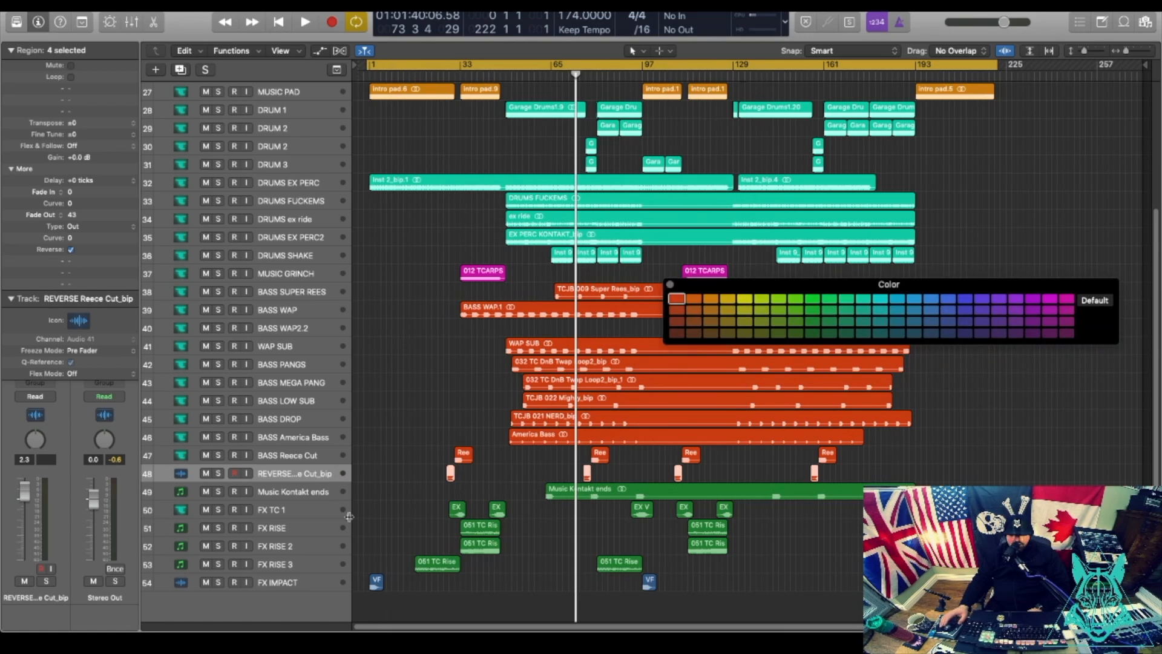
left_click(278, 491)
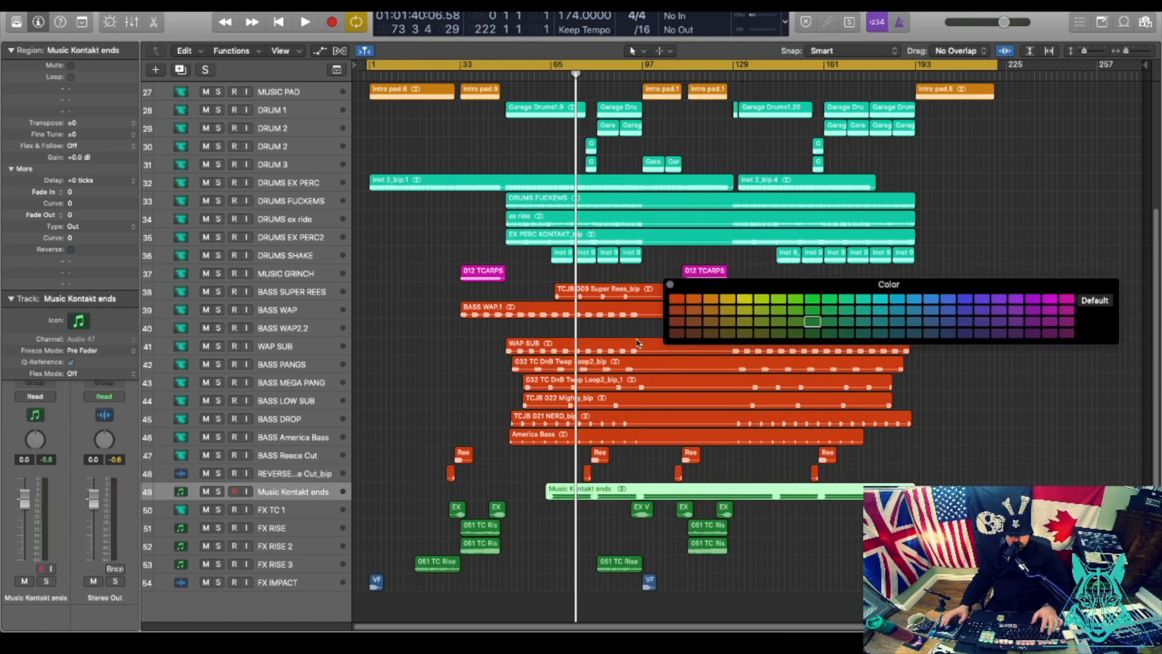
left_click(1067, 299)
left_click_drag(275, 494, 279, 292)
Colour all the FX regions on tracks 50–54 green.
left_click(290, 511)
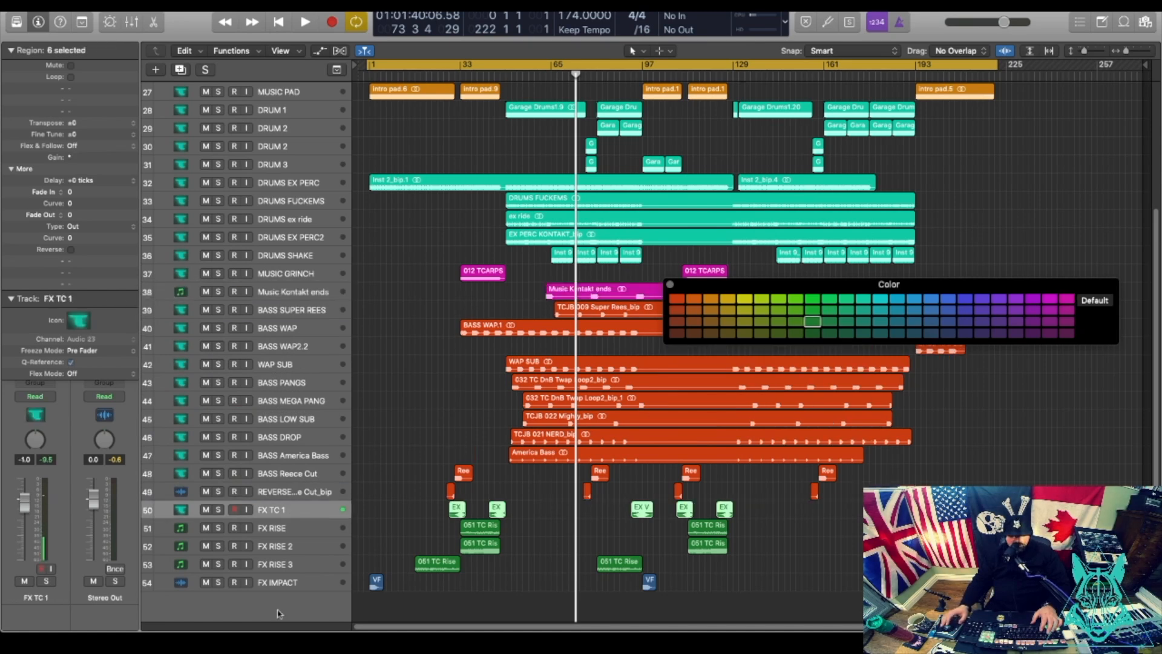
left_click_drag(926, 504, 380, 587)
left_click(745, 298)
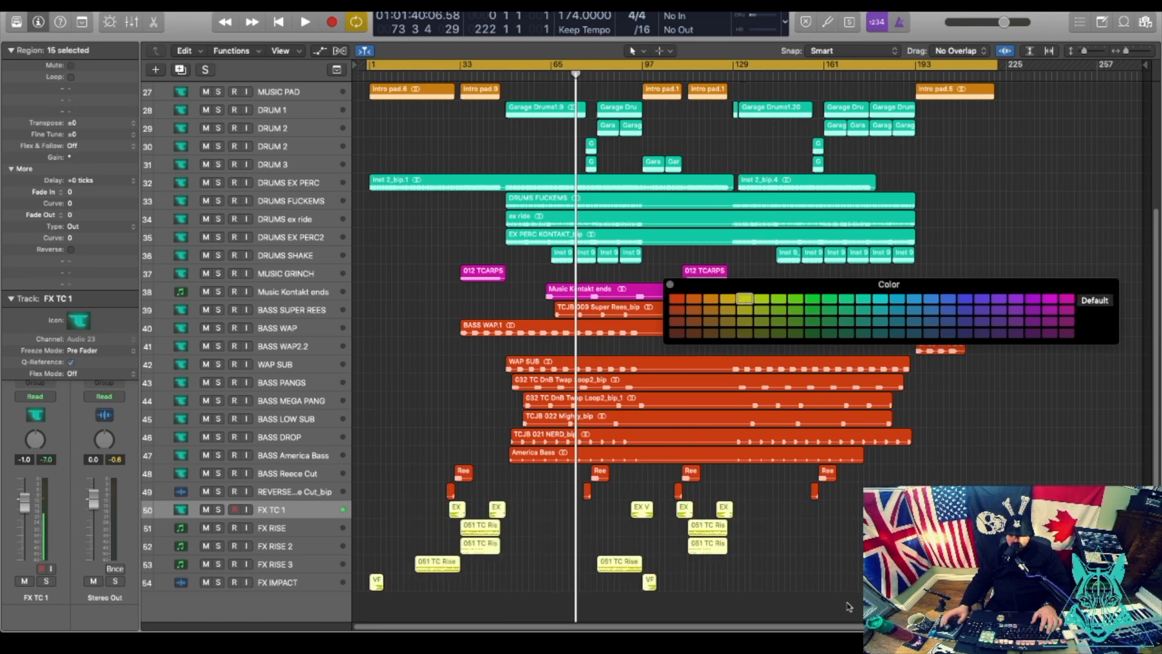
left_click(812, 321)
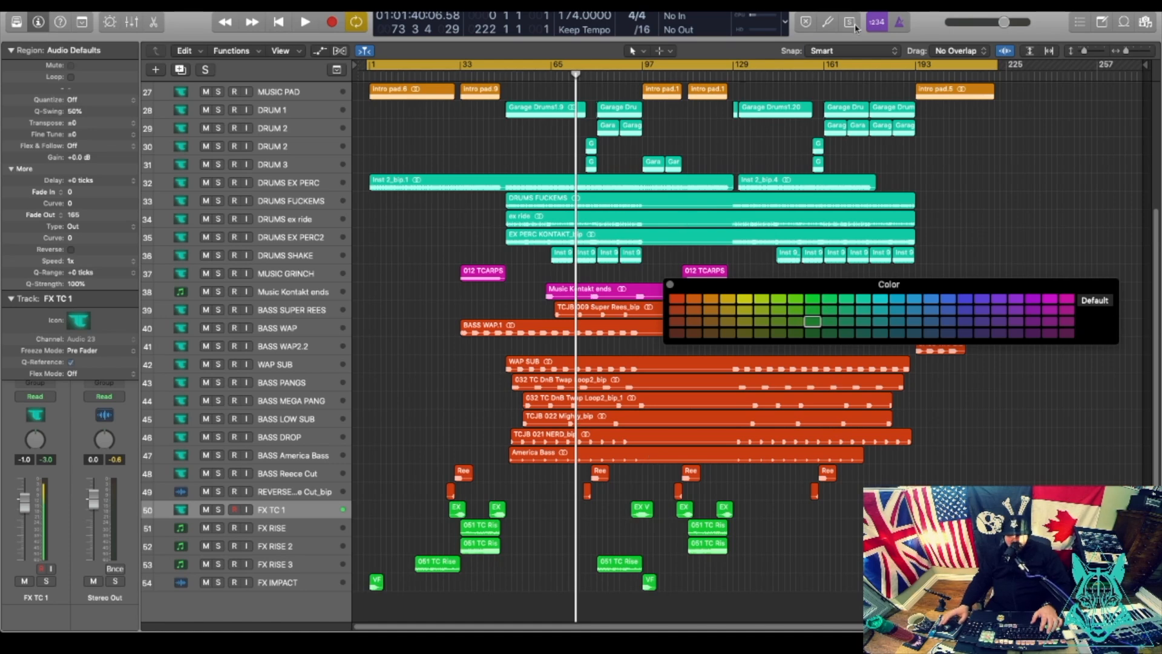
Shrink the track rows and give REVERSE Reece Cut_bip a teal track icon.
scroll(557, 241, "up", 5)
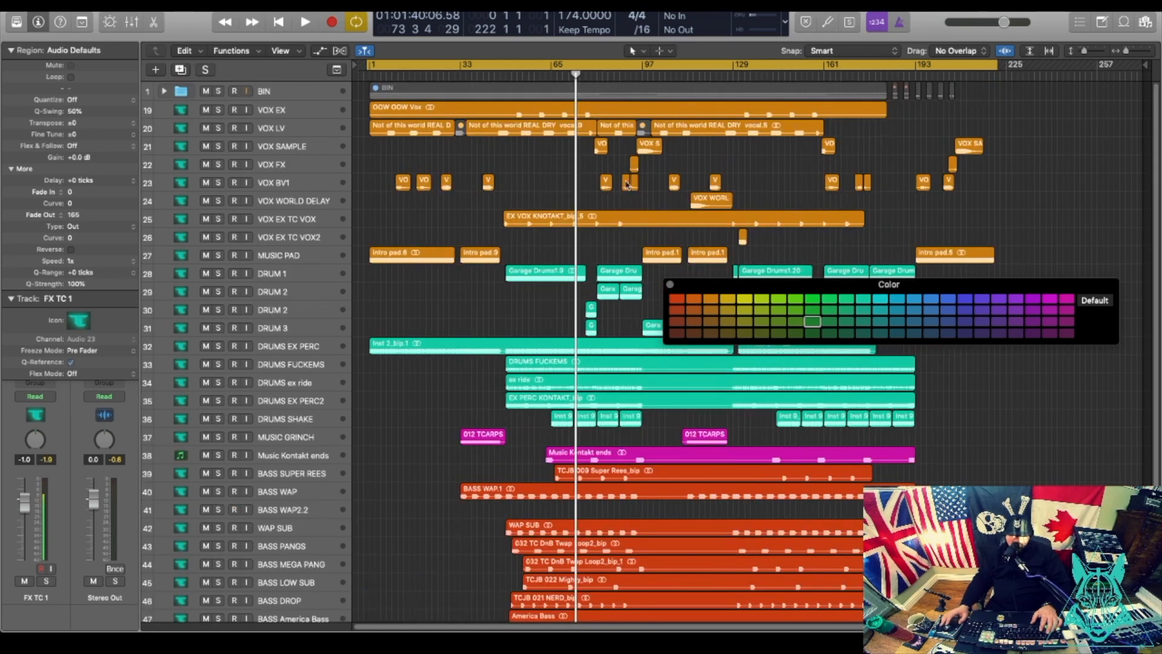
left_click_drag(1085, 51, 1083, 50)
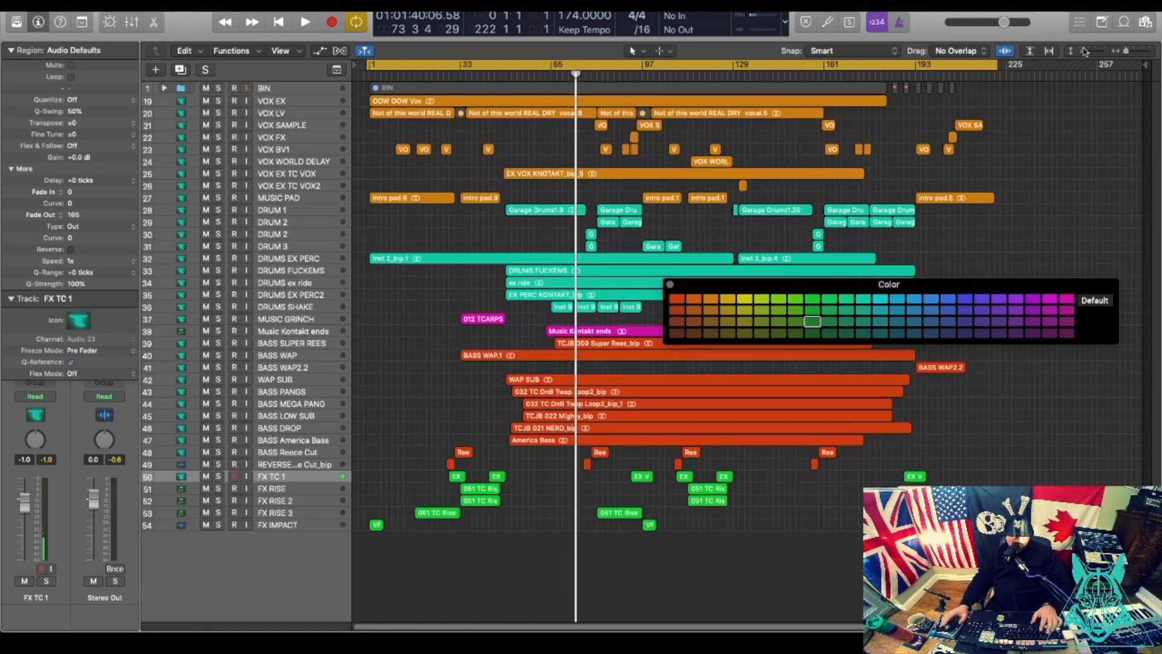
left_click(175, 330)
left_click(89, 322)
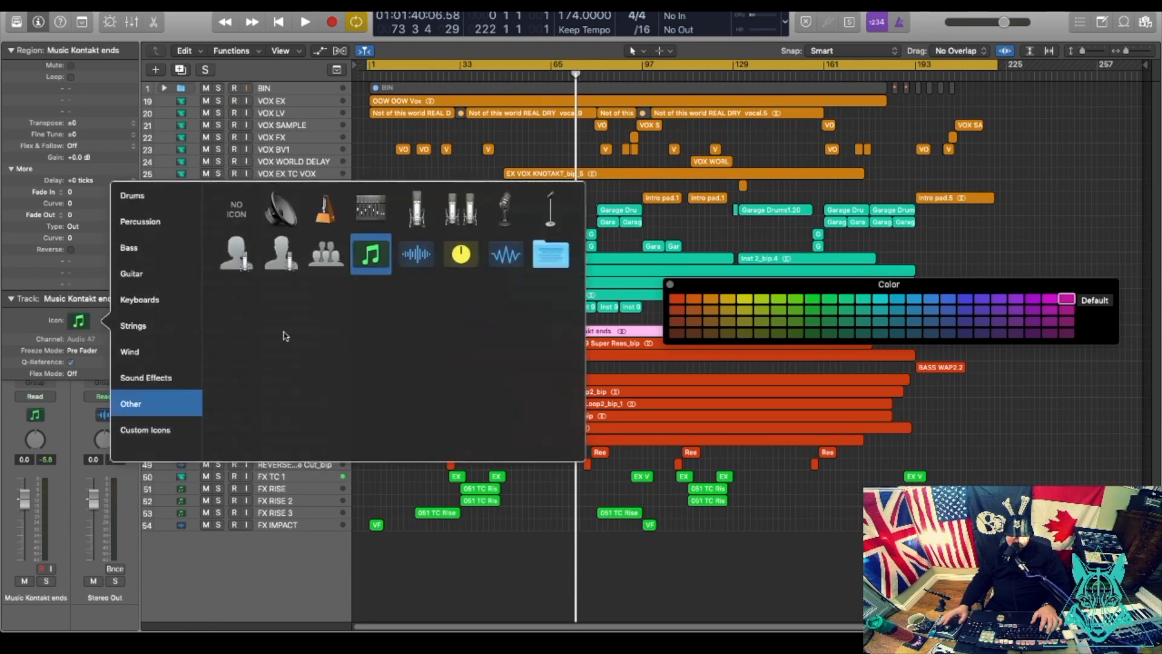
left_click(176, 465)
left_click(82, 322)
left_click(369, 216)
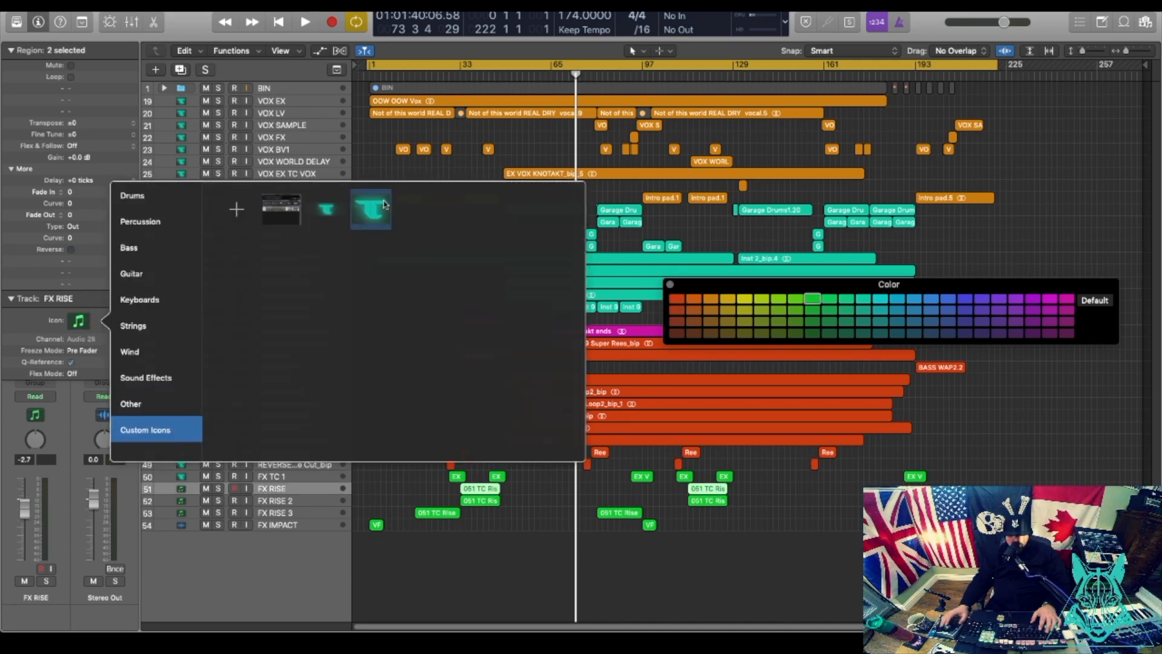
Give the FX RISE and FX RISE 2 tracks the teal custom icon.
left_click(370, 228)
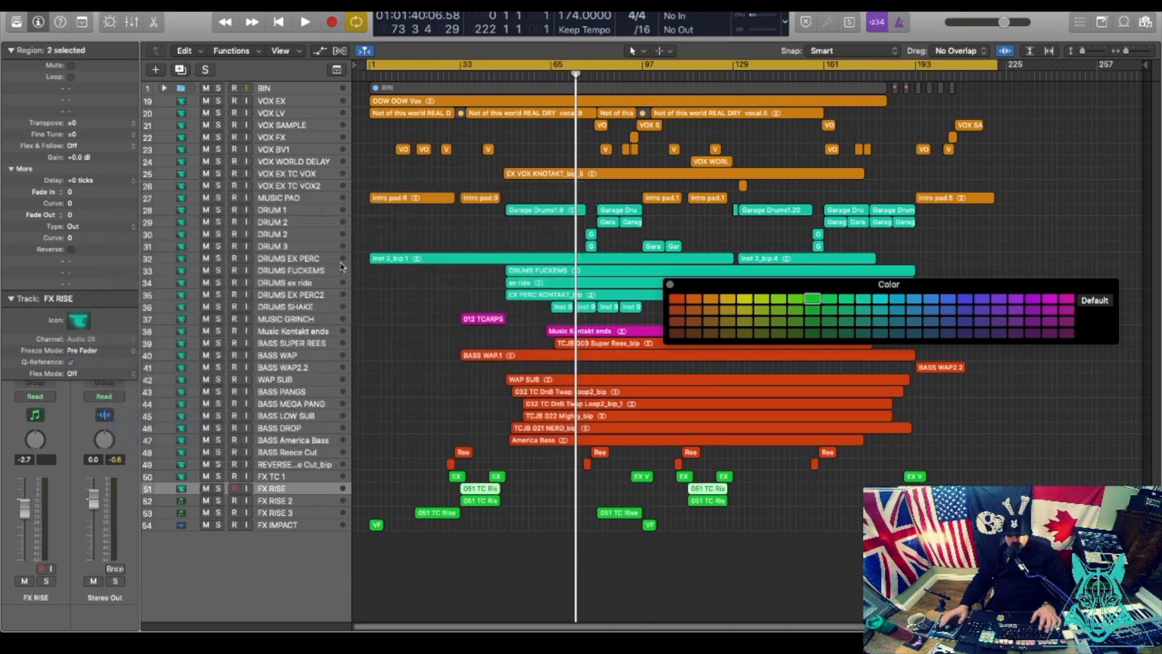
key("Down")
left_click(81, 321)
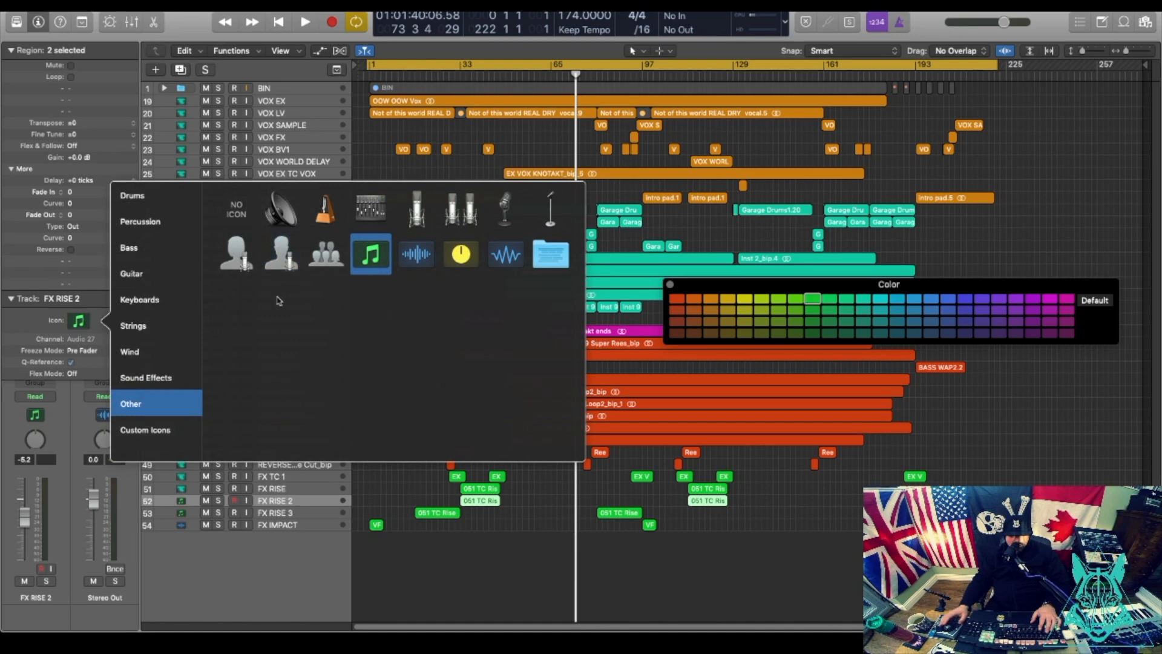
left_click(169, 430)
left_click(383, 210)
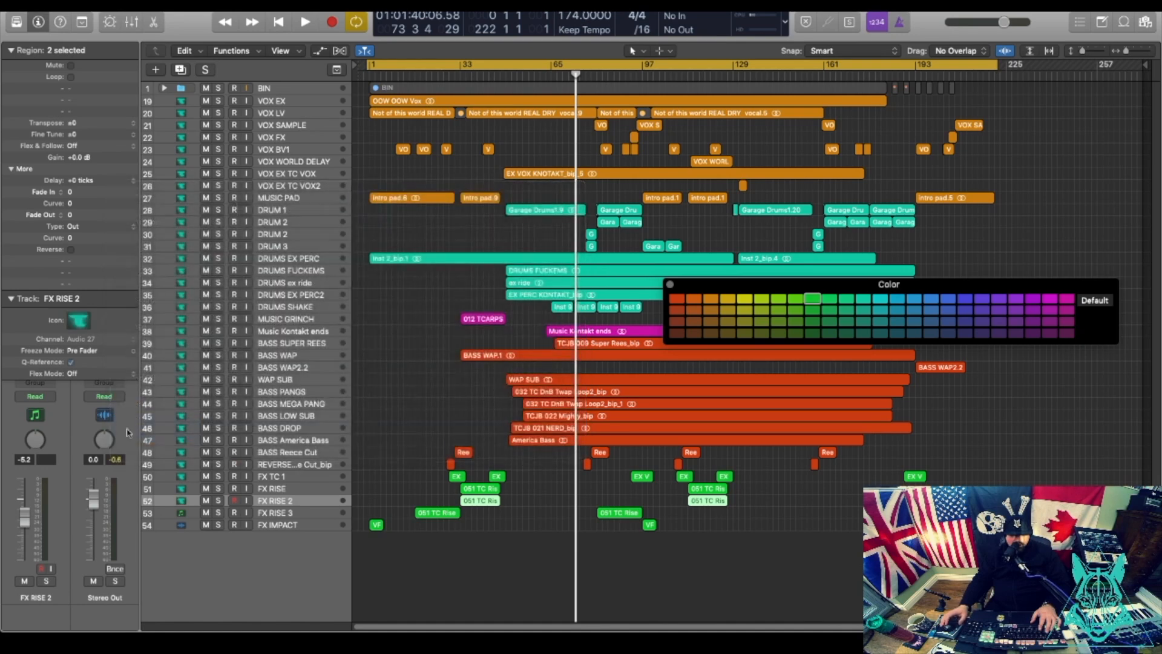
Give FX RISE 3 the teal custom icon and close the colour palette.
left_click(185, 514)
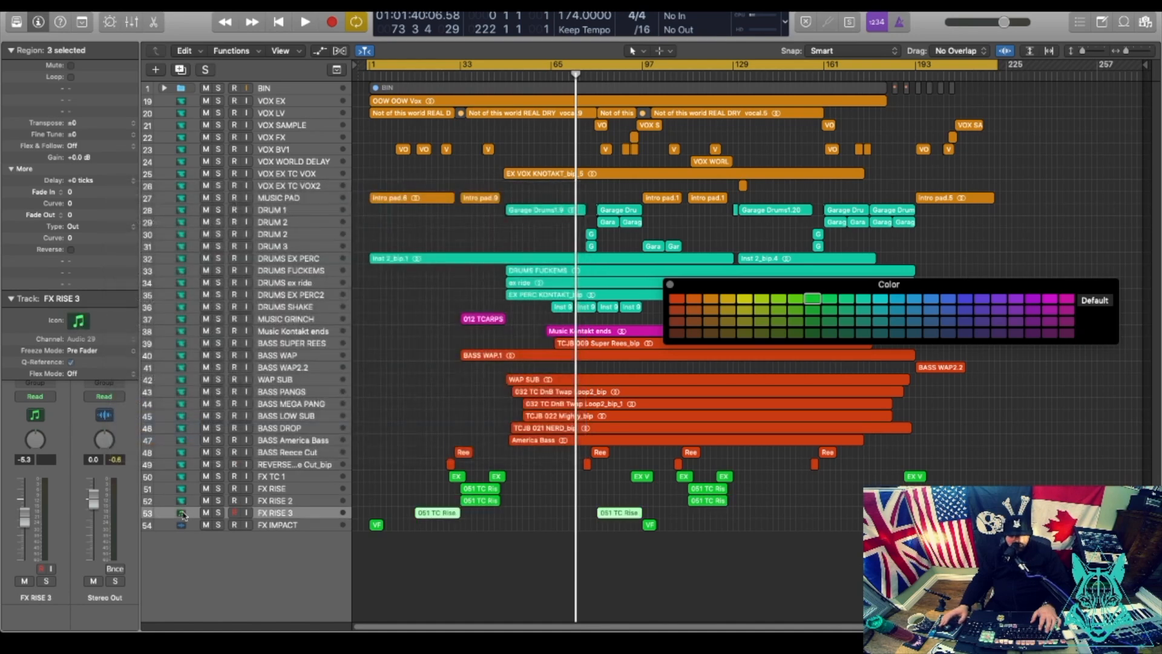
left_click(76, 320)
left_click(145, 430)
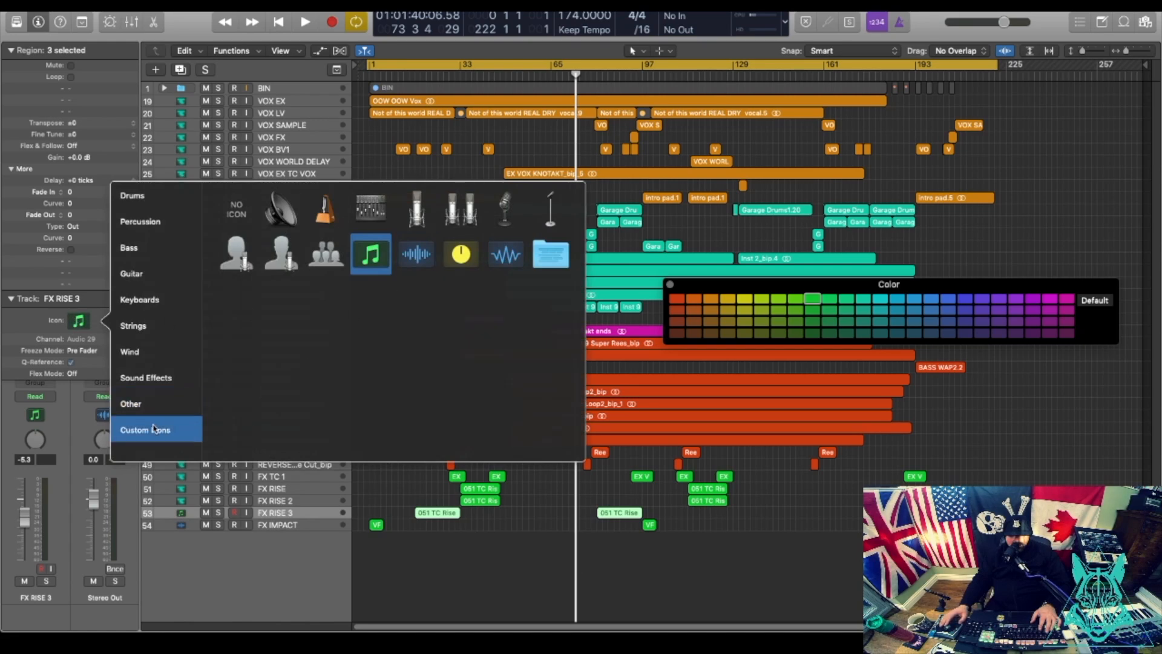
left_click(370, 209)
key("Down")
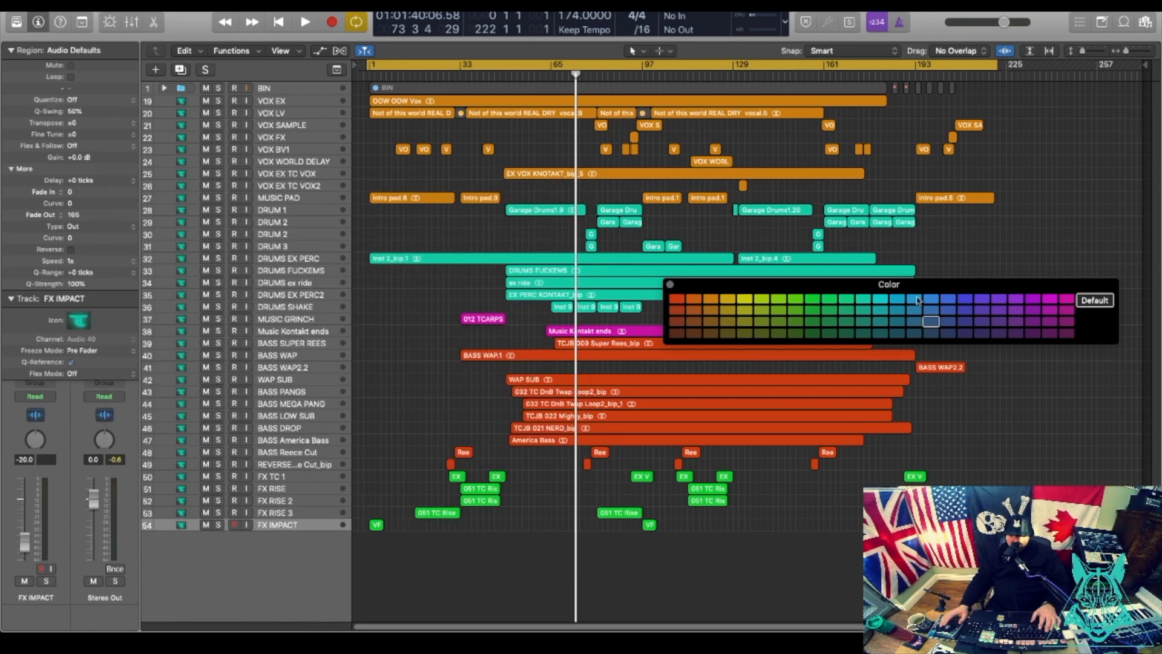
left_click(670, 285)
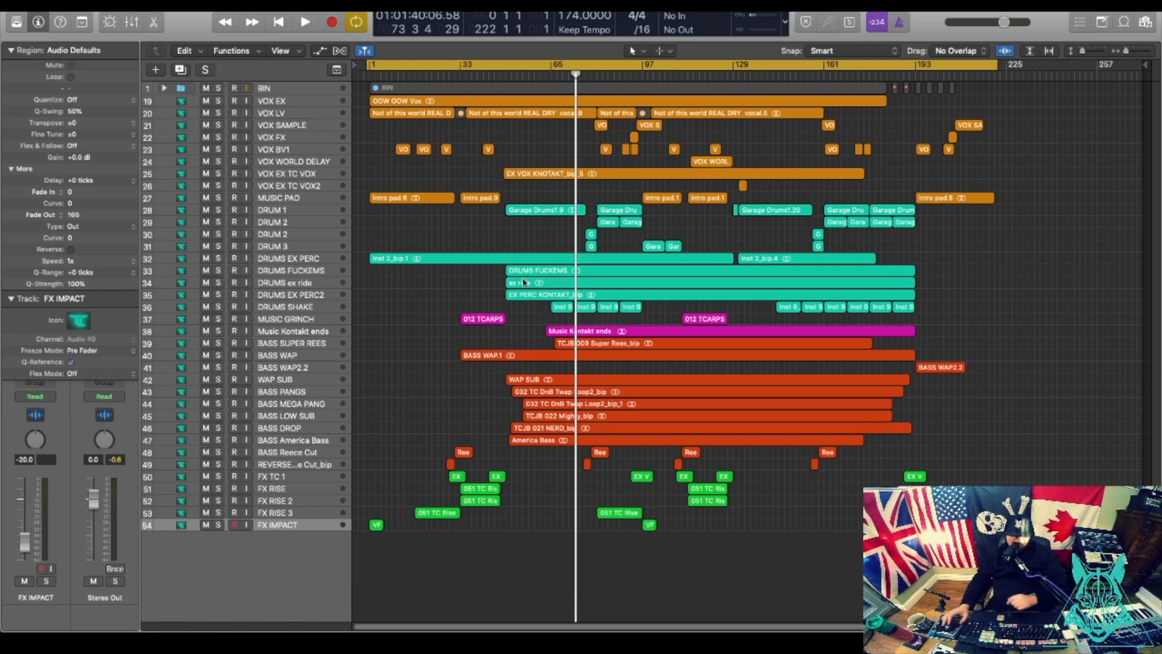
Play the mix from around bar 65 while selecting the bass tracks.
left_click(551, 72)
key("space")
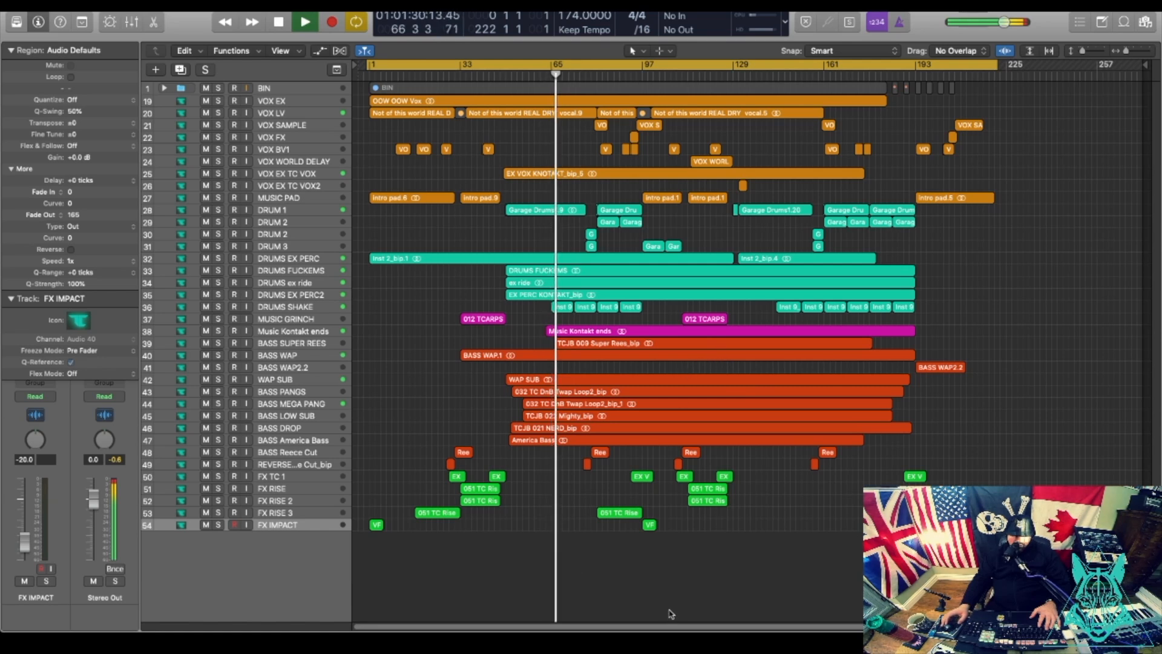
left_click(300, 427)
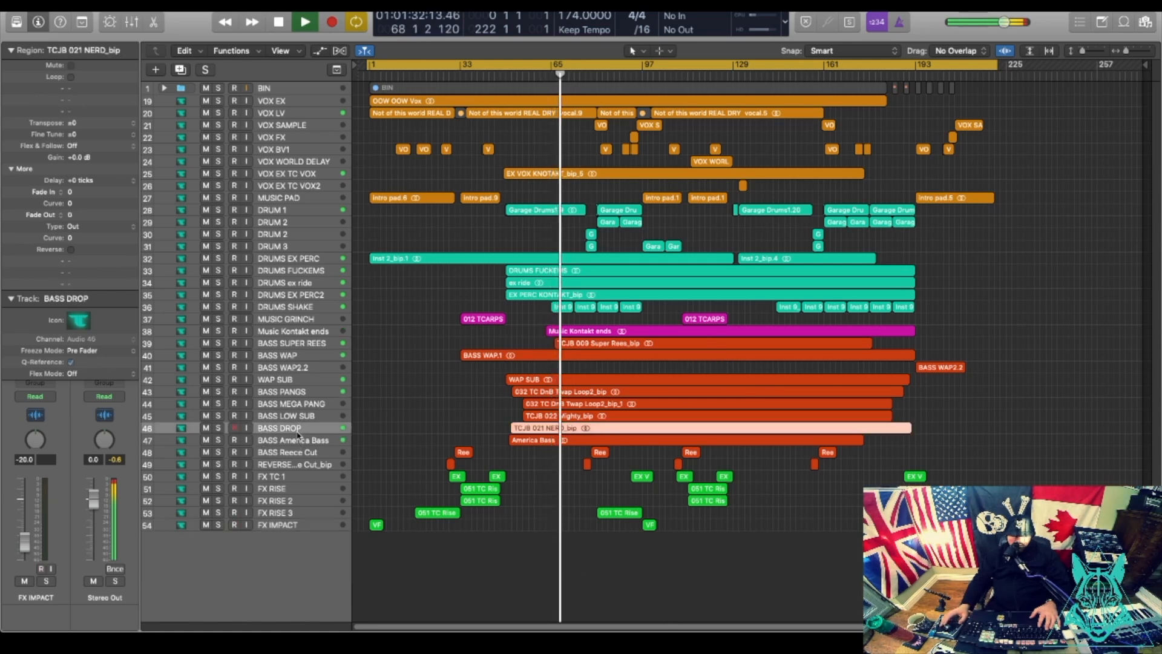
left_click(301, 442)
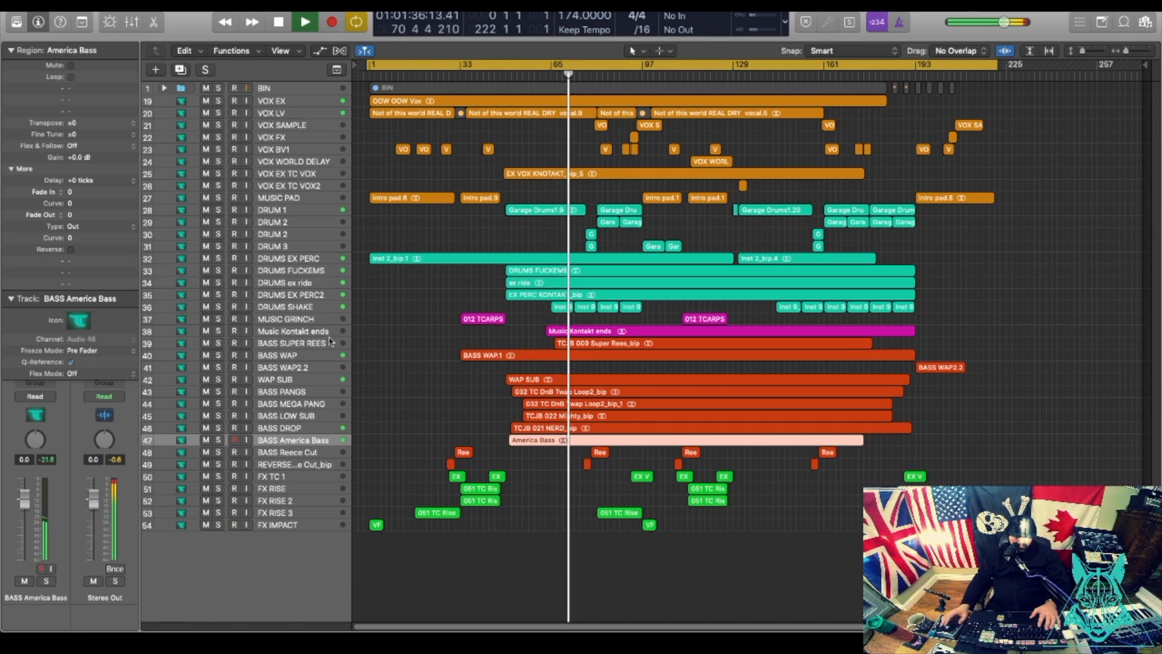
left_click(348, 342)
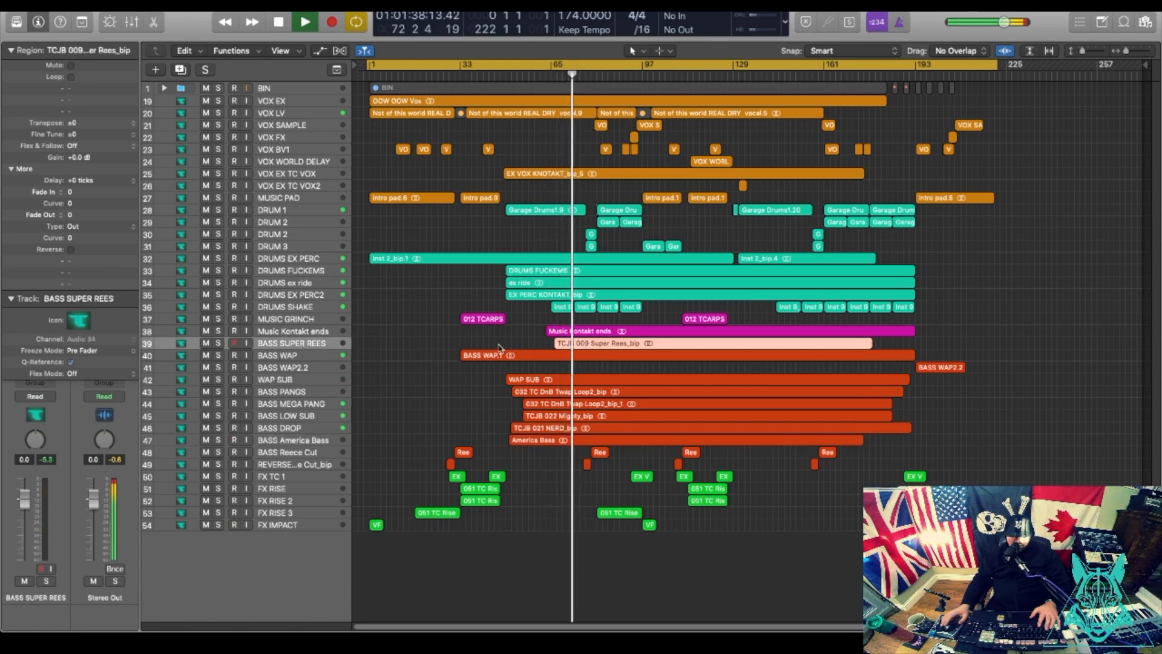
Rename the BASS SUPER REES track to MUSIC BLIPS.
double_click(278, 344)
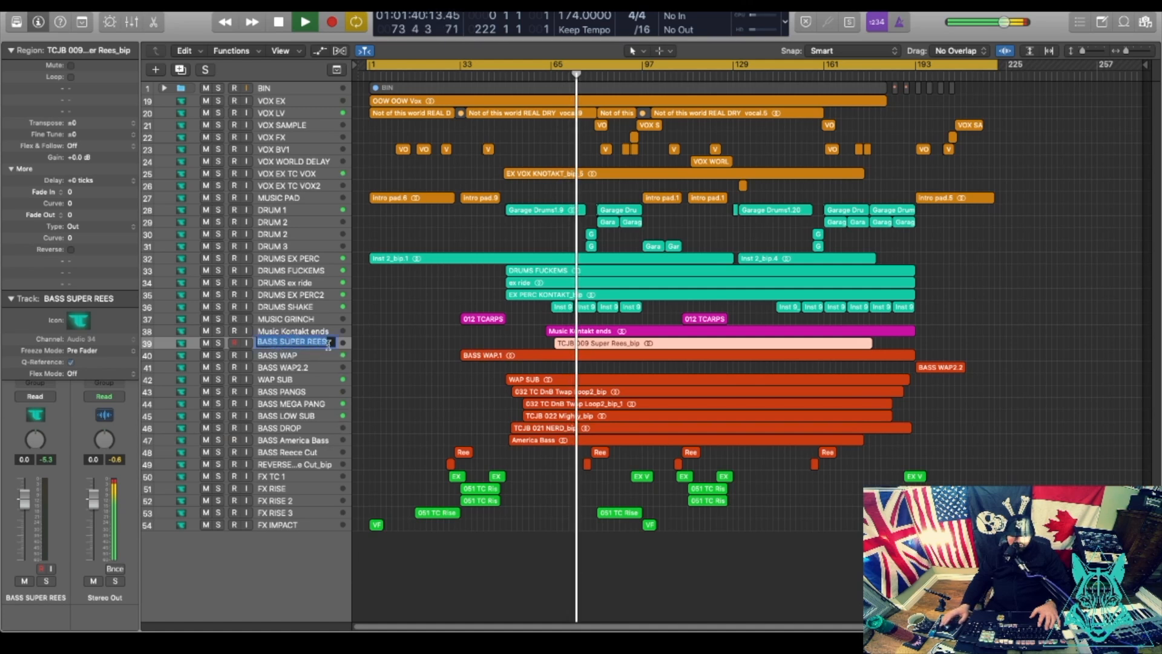
type("B")
key("BackSpace")
type("MUSIC BL")
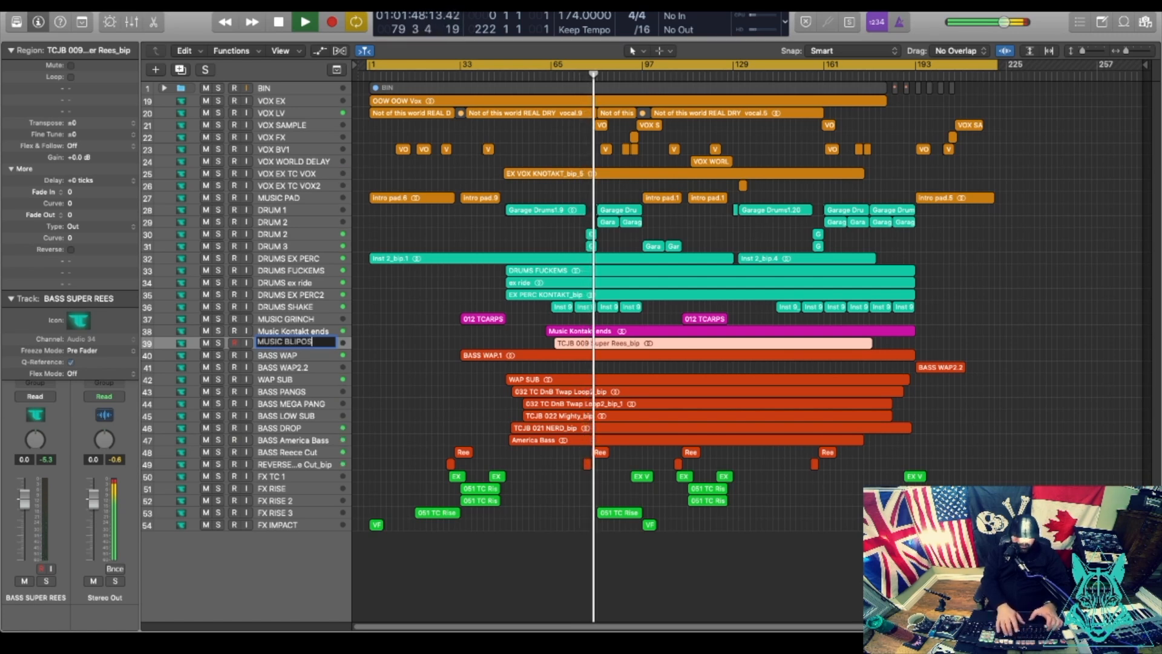
type("IPS")
key("Return")
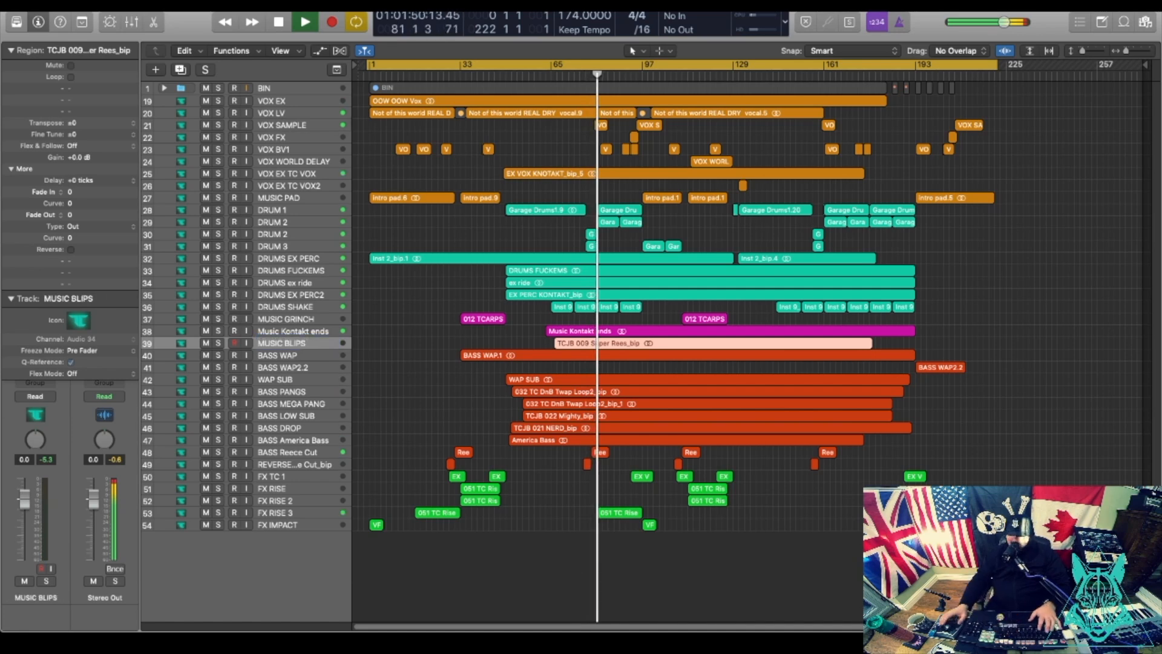
Colour the TCJB 009 Super Rees region magenta via View > Show Colors, then close the palette.
left_click(329, 3)
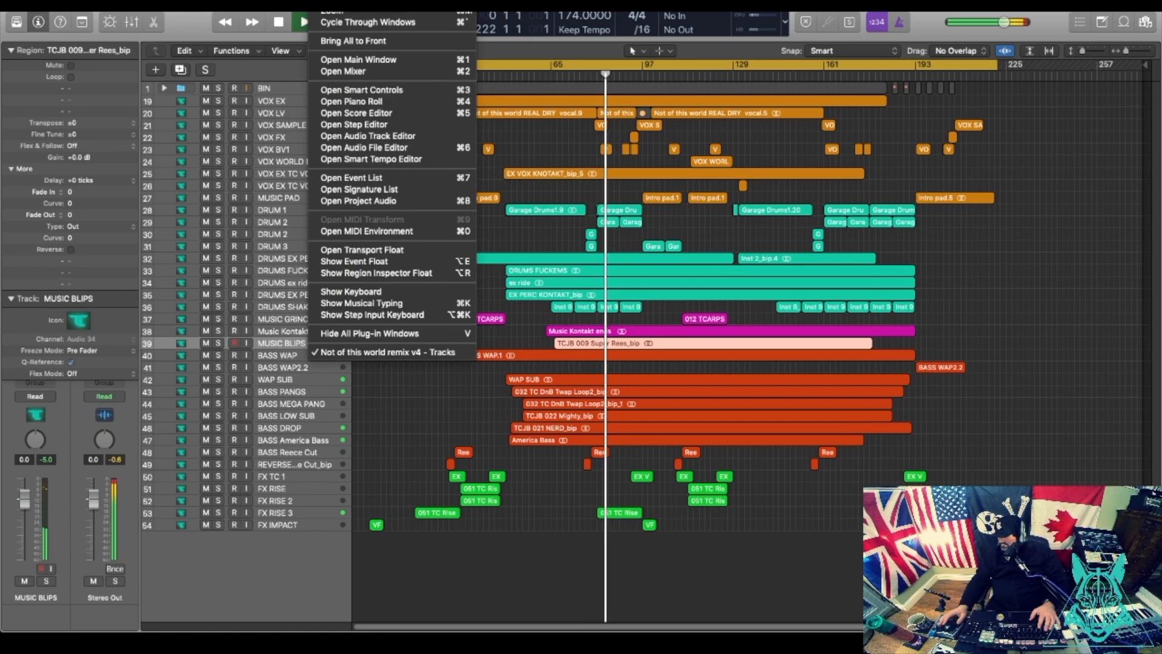
mouse_move(291, 2)
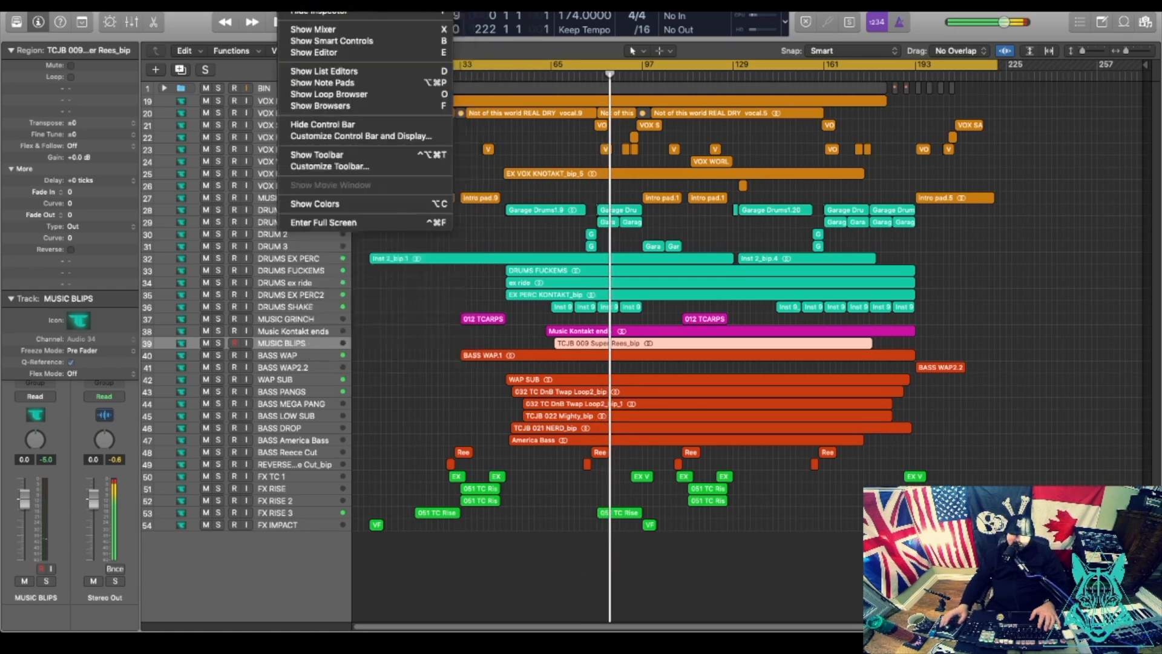
left_click(314, 203)
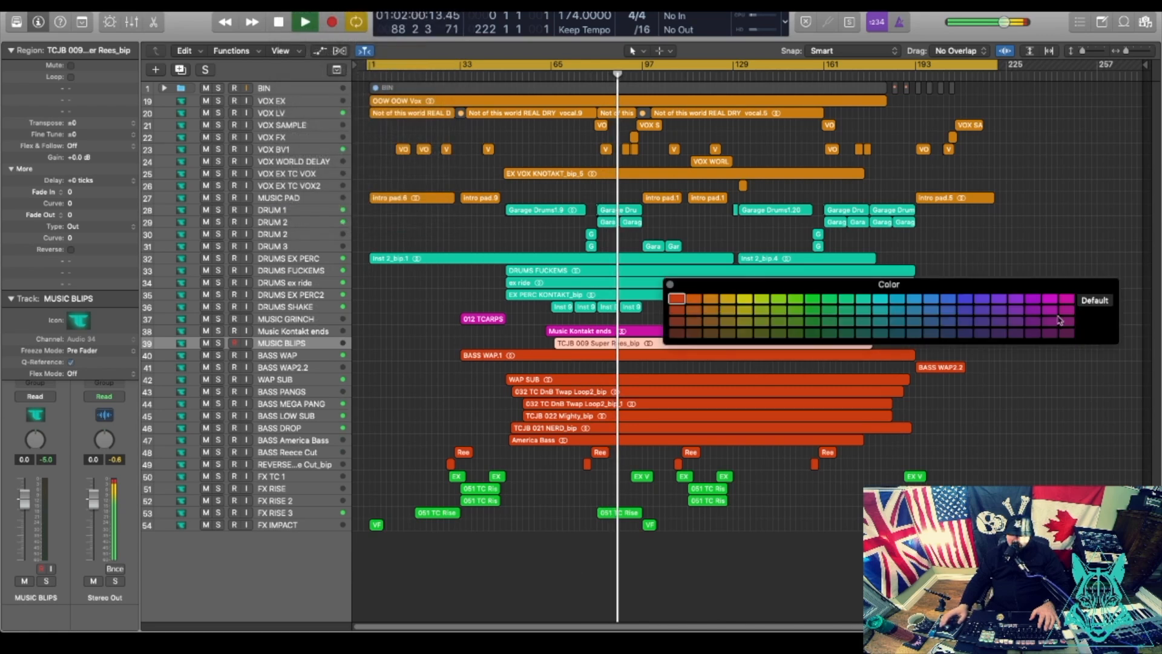
left_click(1066, 299)
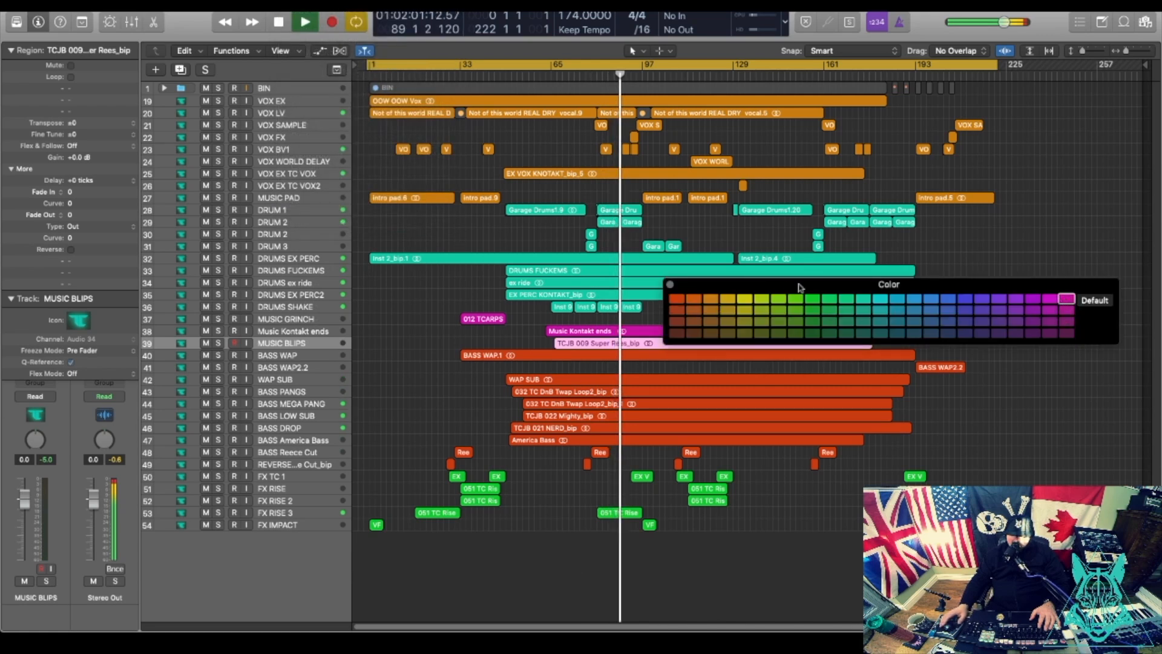
left_click(670, 284)
left_click(756, 317)
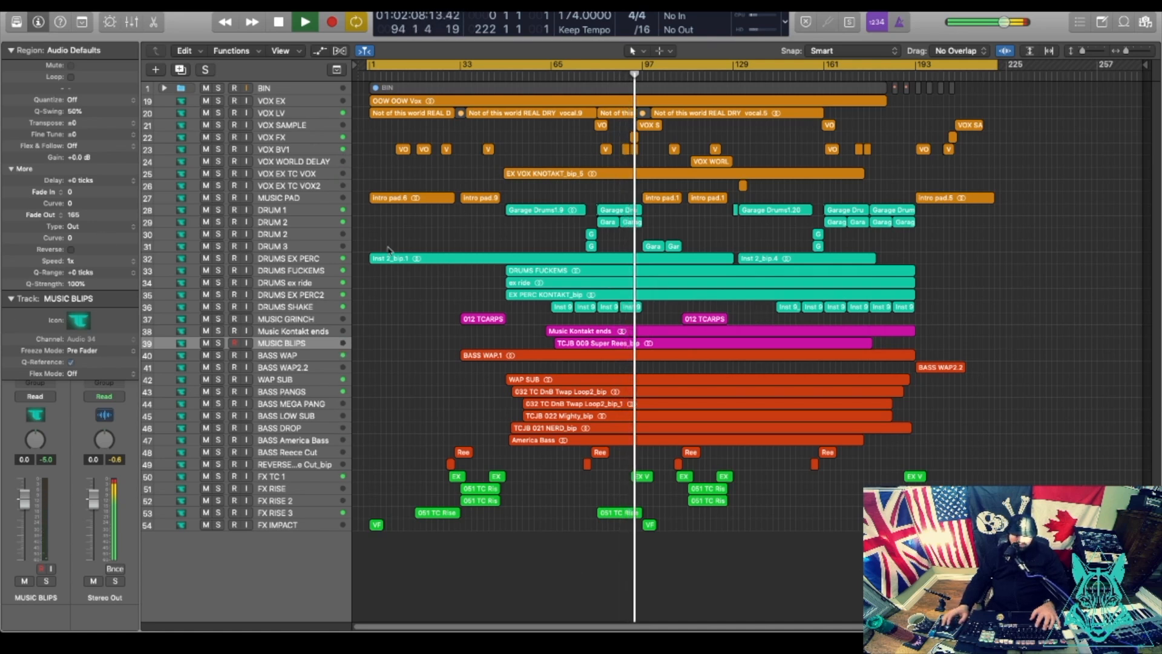
Select the 39 cyan drum regions from DRUM 1 to DRUMS SHAKE and colour them blue.
left_click(331, 210)
left_click_drag(940, 211, 294, 311)
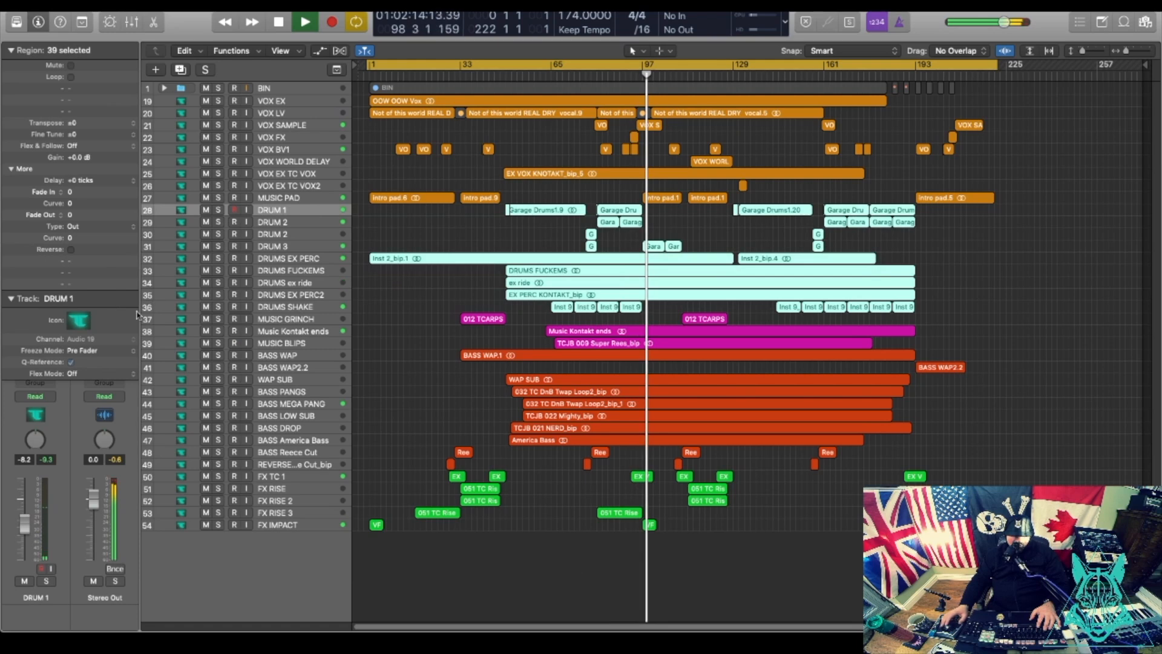
left_click(287, 1)
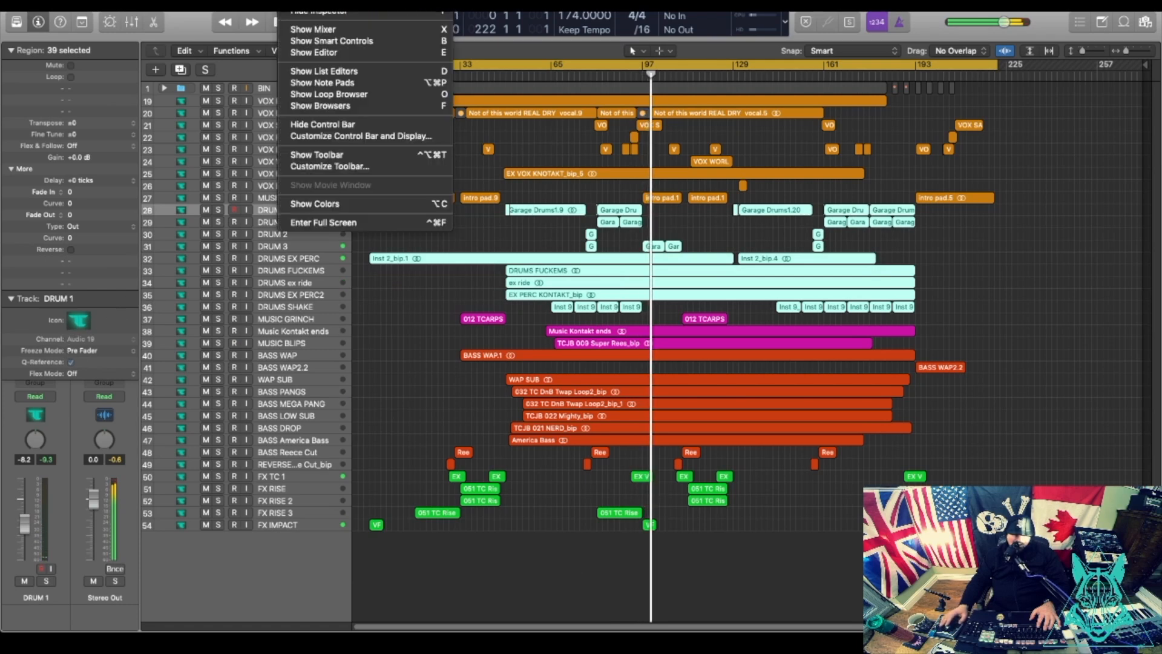
left_click(333, 204)
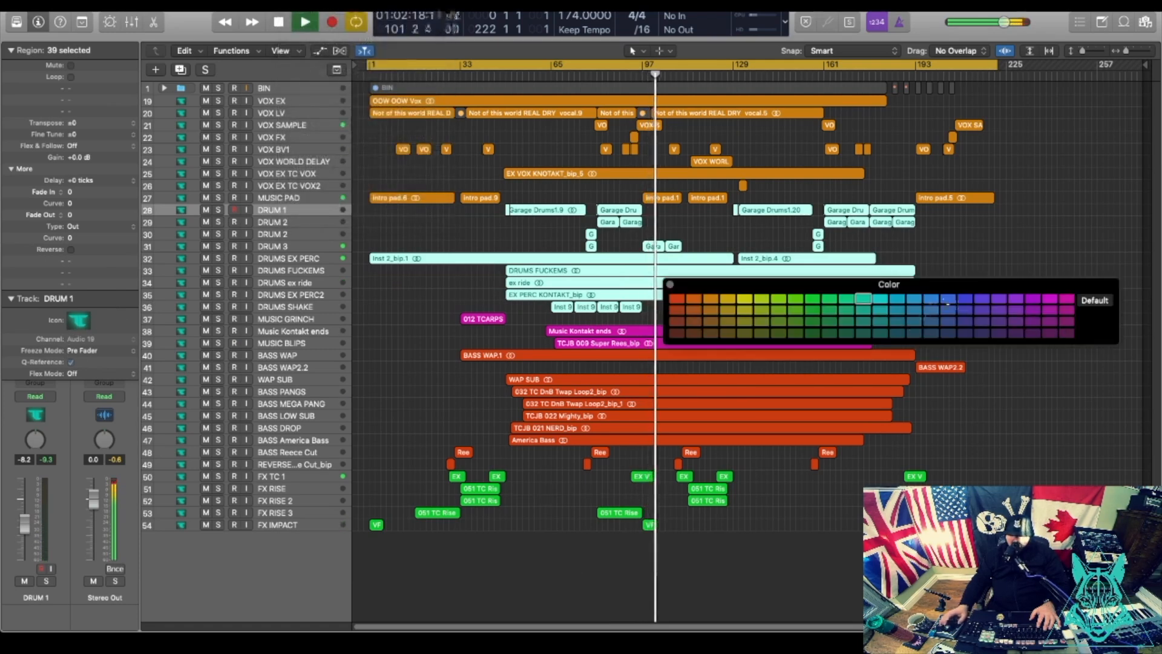
left_click(931, 322)
left_click(1017, 244)
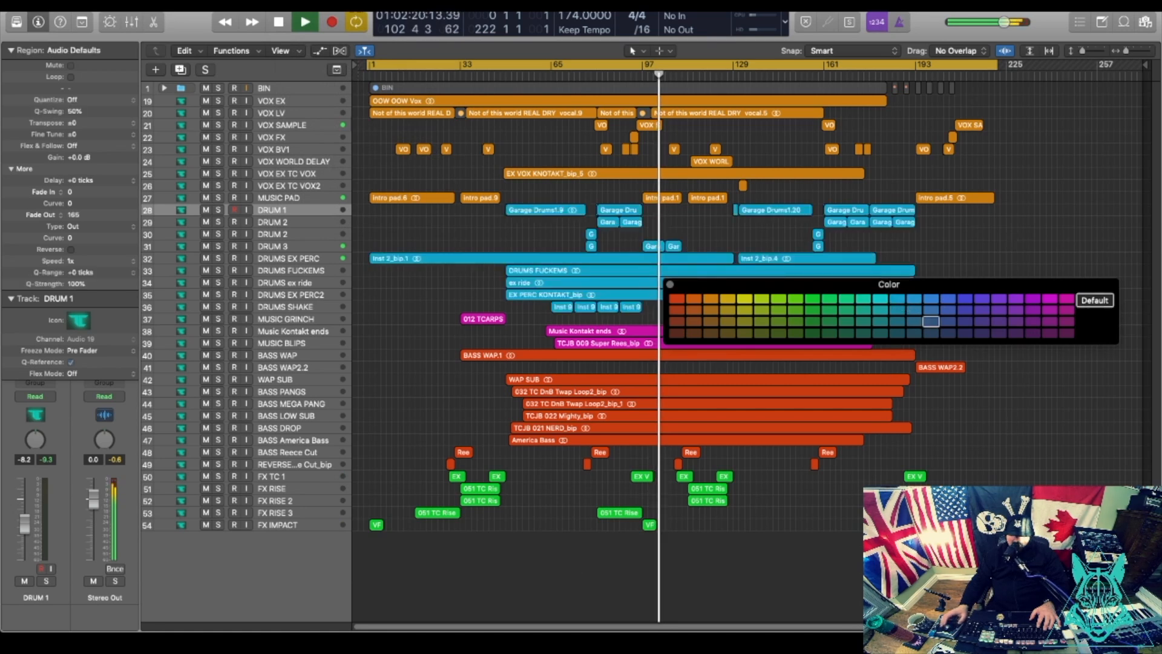
left_click(670, 285)
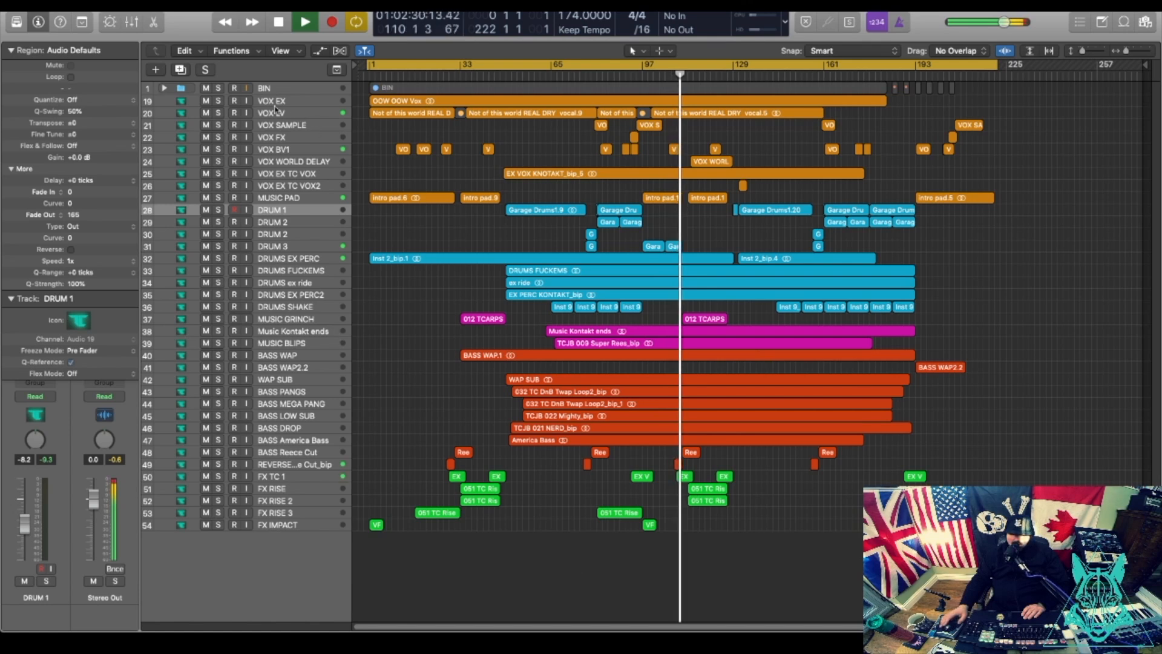
Drag the MUSIC PAD track beneath Music Kontakt ends, then give its intro pad regions a pink colour.
left_click(278, 198)
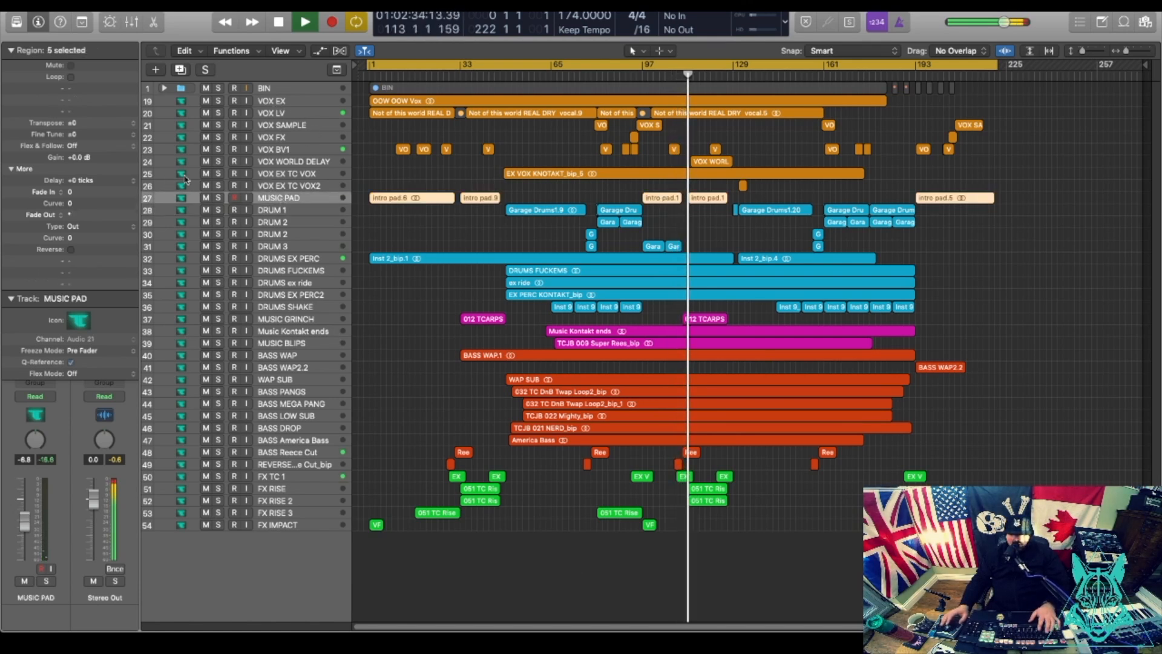
left_click_drag(273, 197, 283, 337)
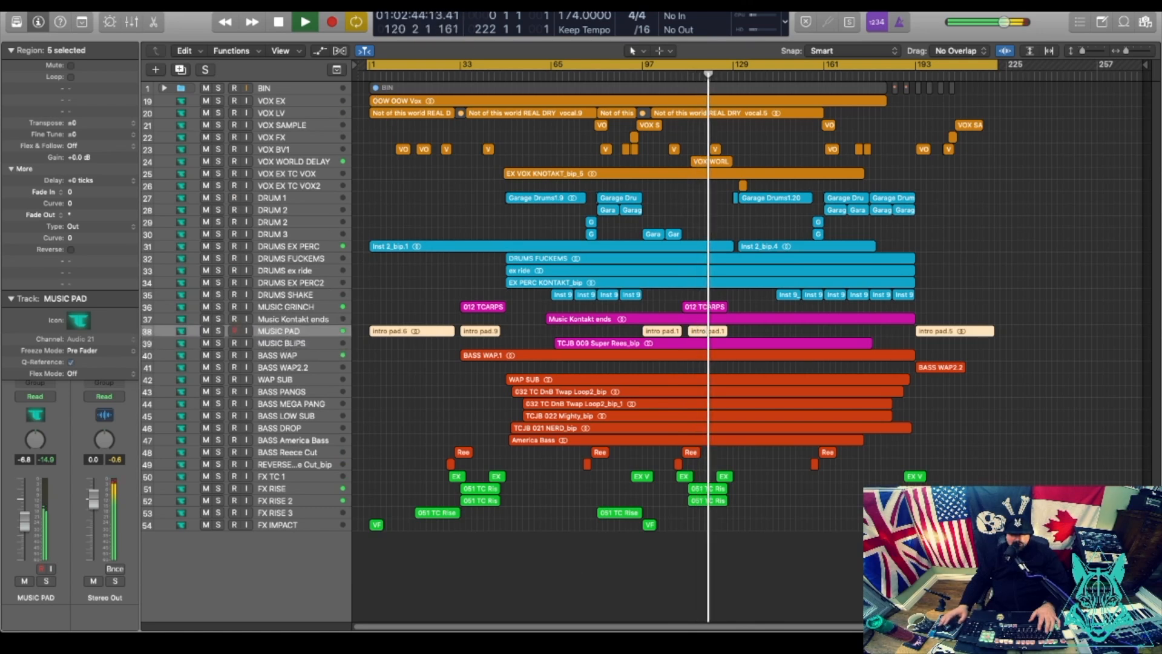
left_click(290, 3)
mouse_move(329, 2)
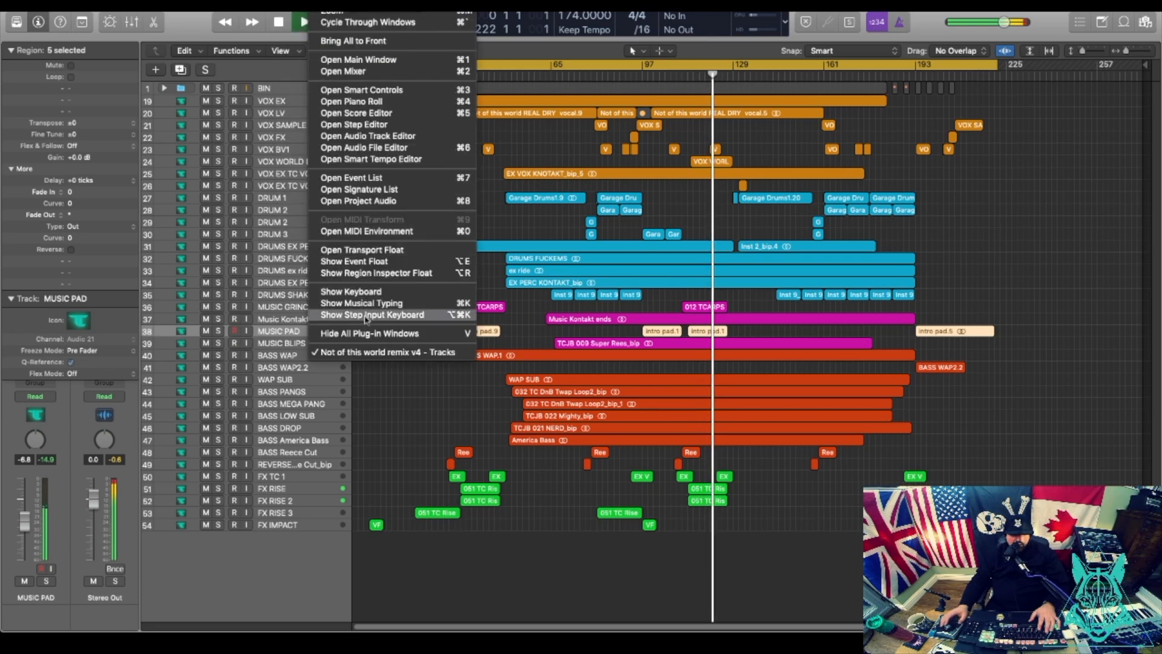
mouse_move(291, 3)
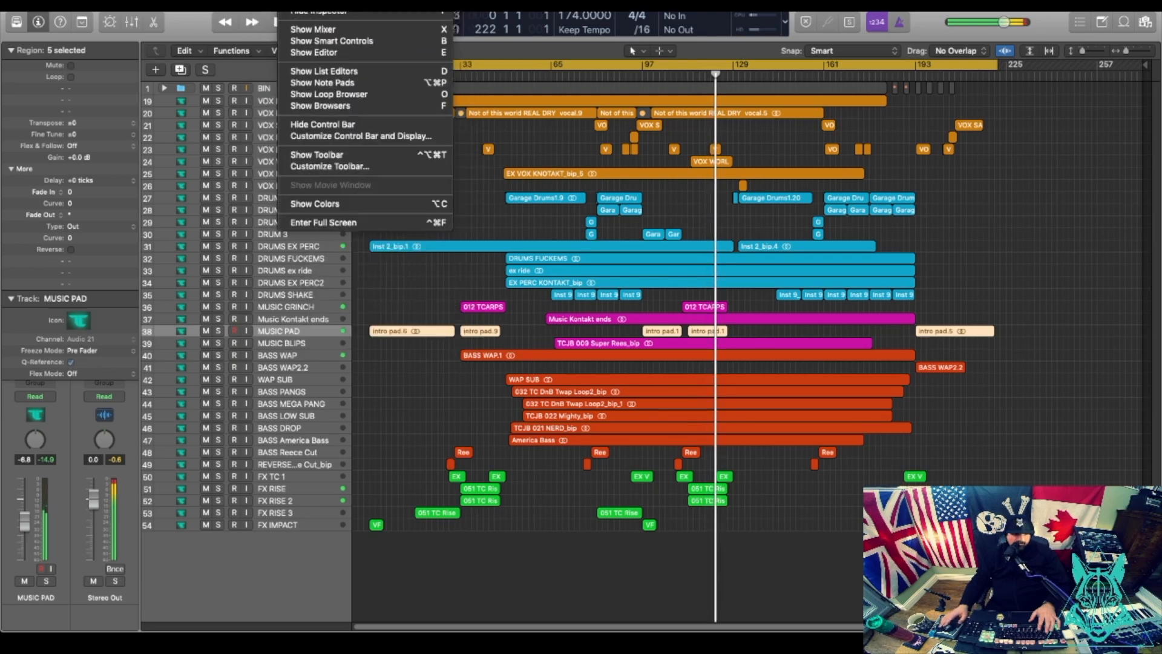
left_click(314, 203)
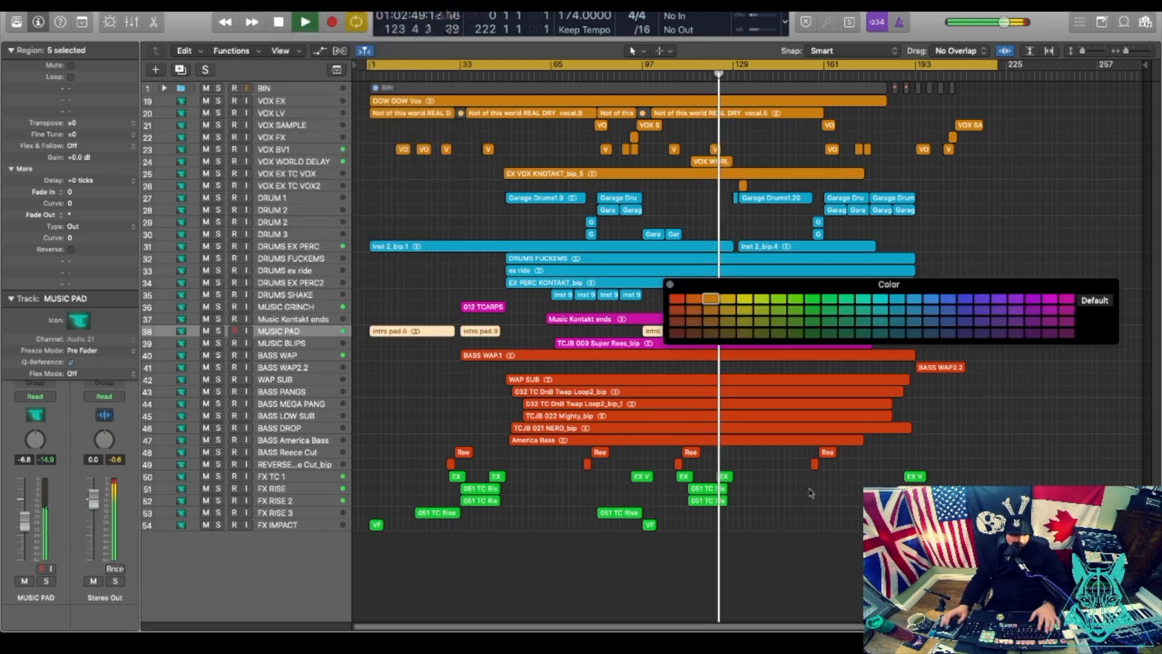
left_click(1069, 300)
left_click(671, 284)
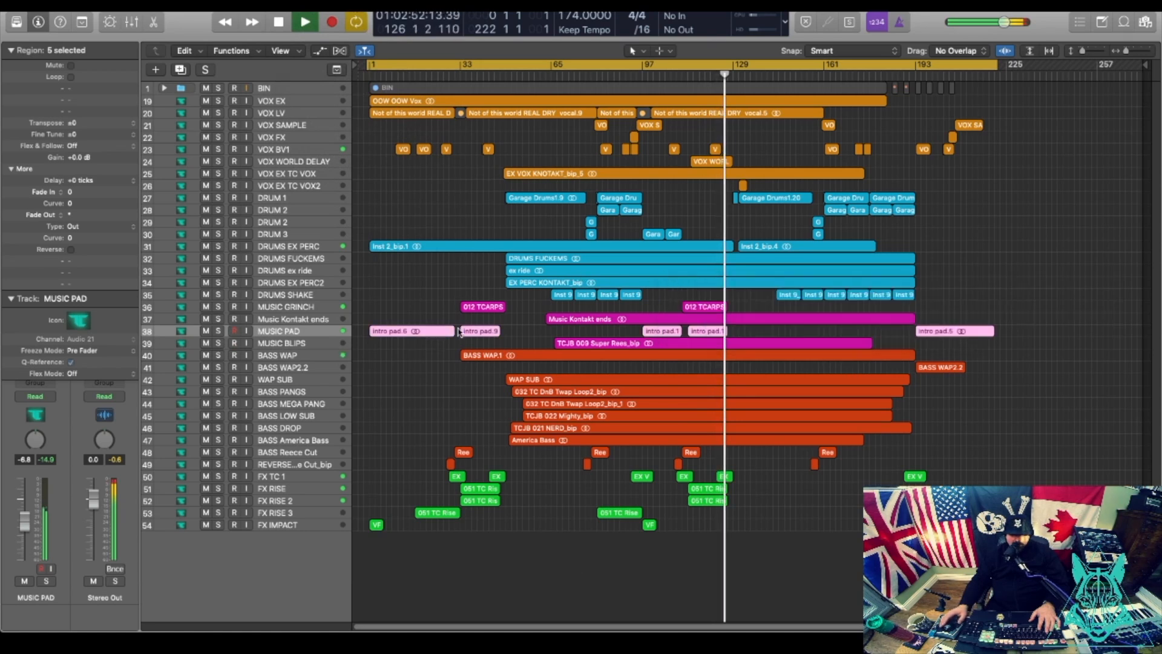
Rename the Music Kontakt ends track to MUSIC Kontakt ends.
left_click(280, 321)
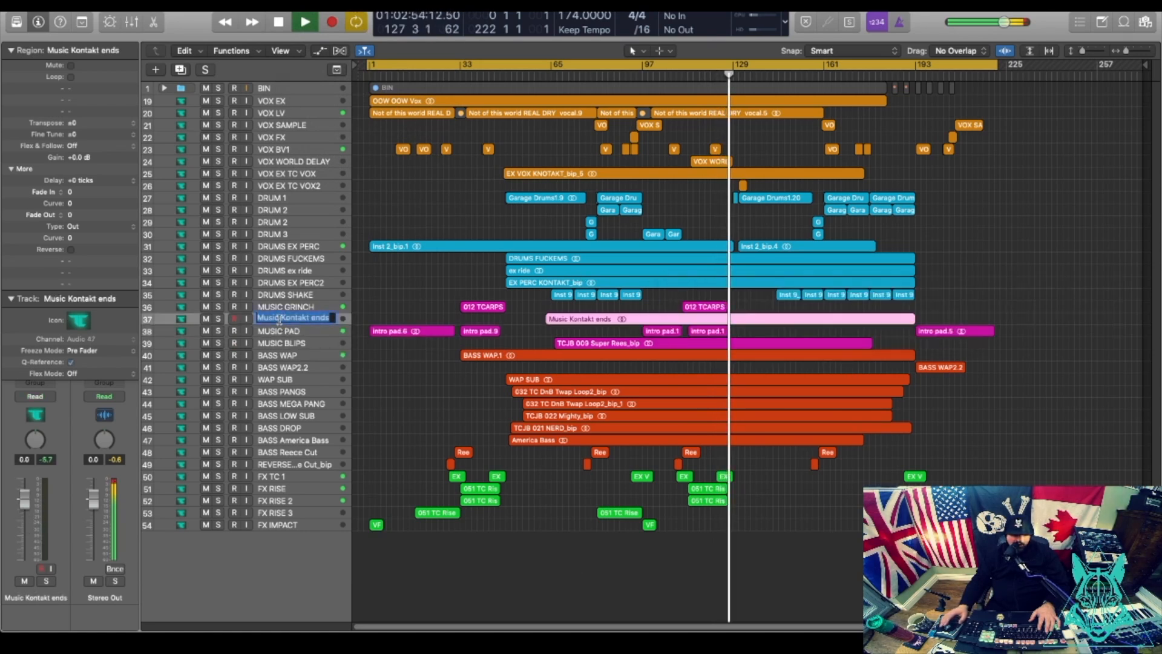
type("MUS")
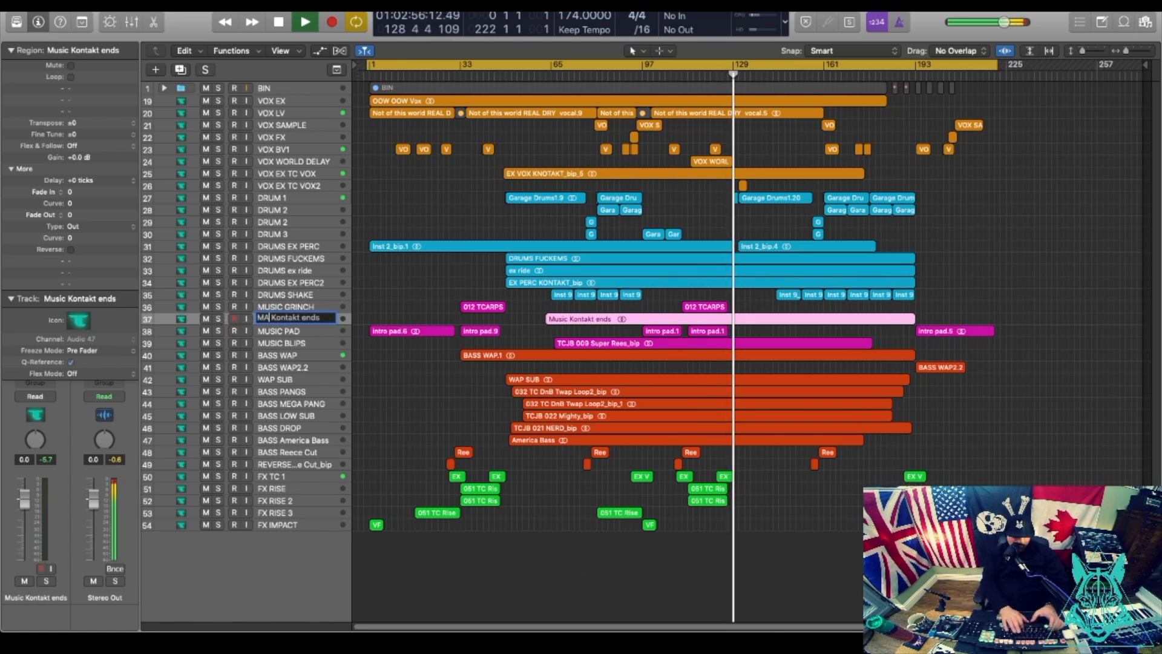
type("IC")
key("Return")
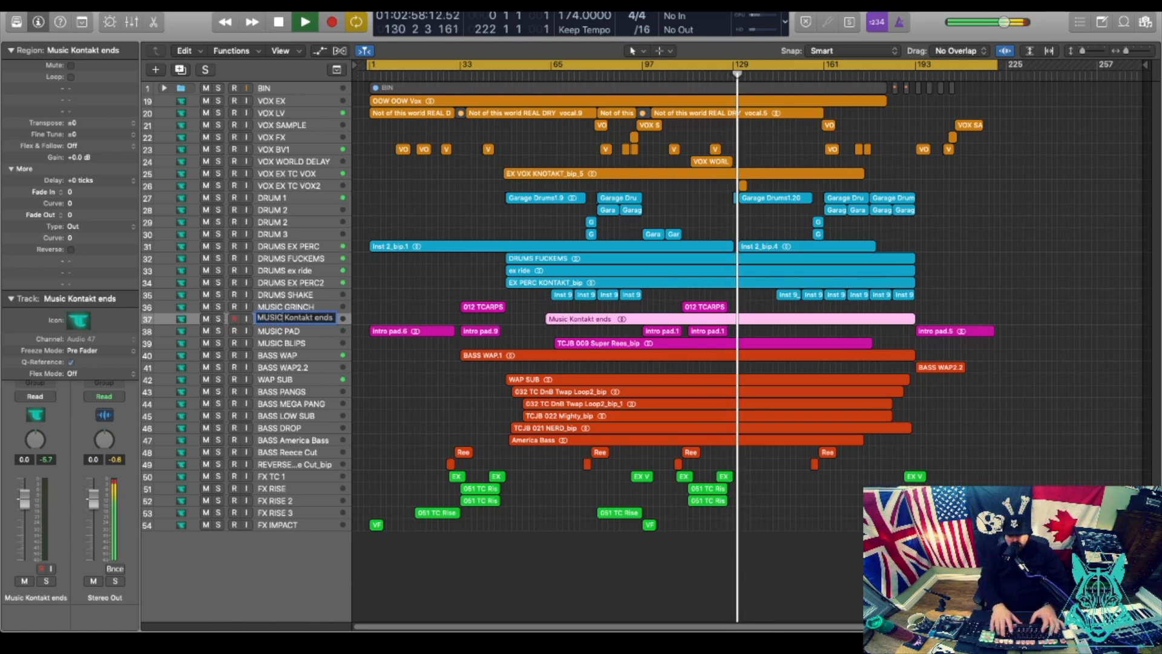
left_click(1003, 176)
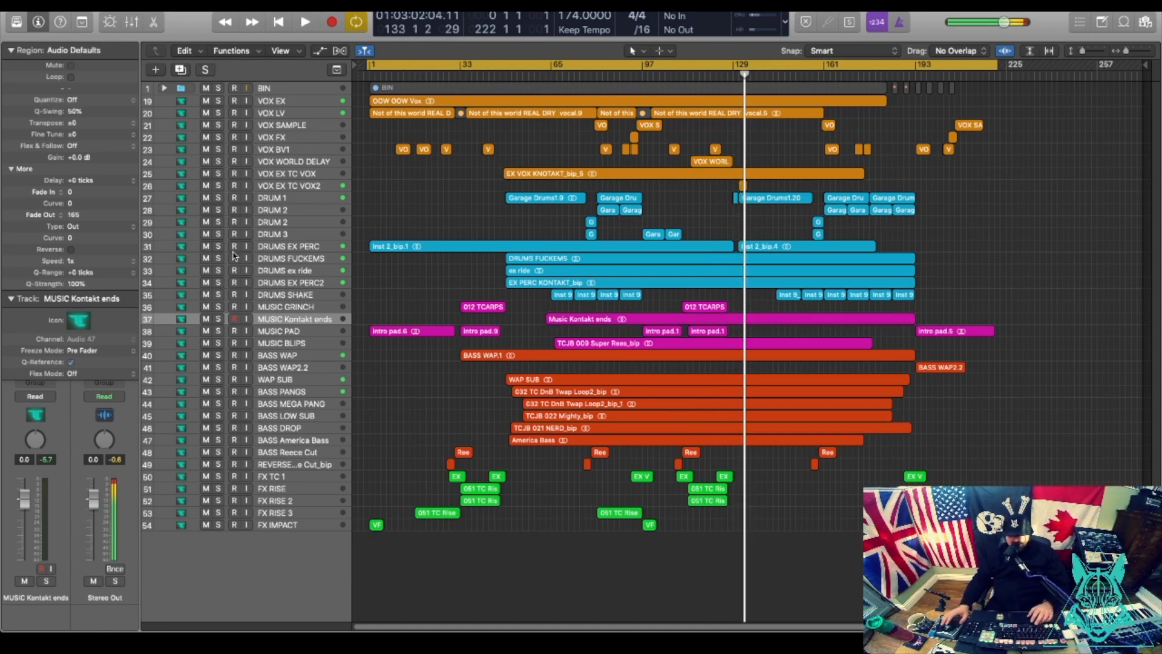
Rename WAP SUB to BASS WAP SUB and REVERSE Reece Cut_bip to BASS REVERSE Reece Cut_bip.
double_click(274, 380)
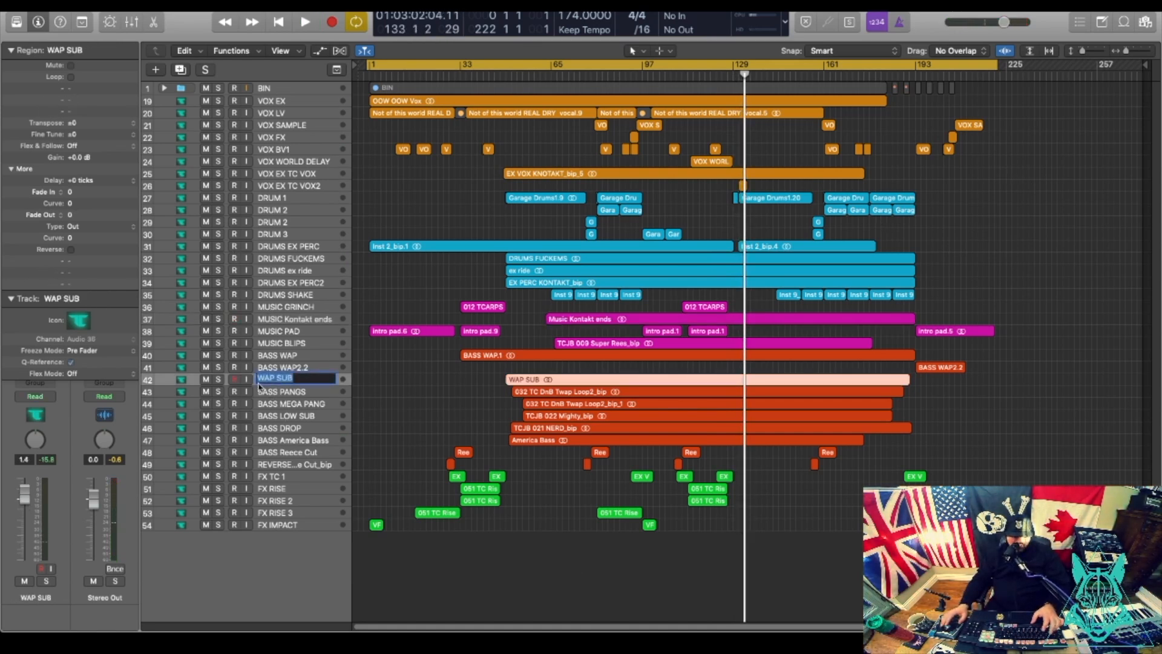
type("BASS")
key("Return")
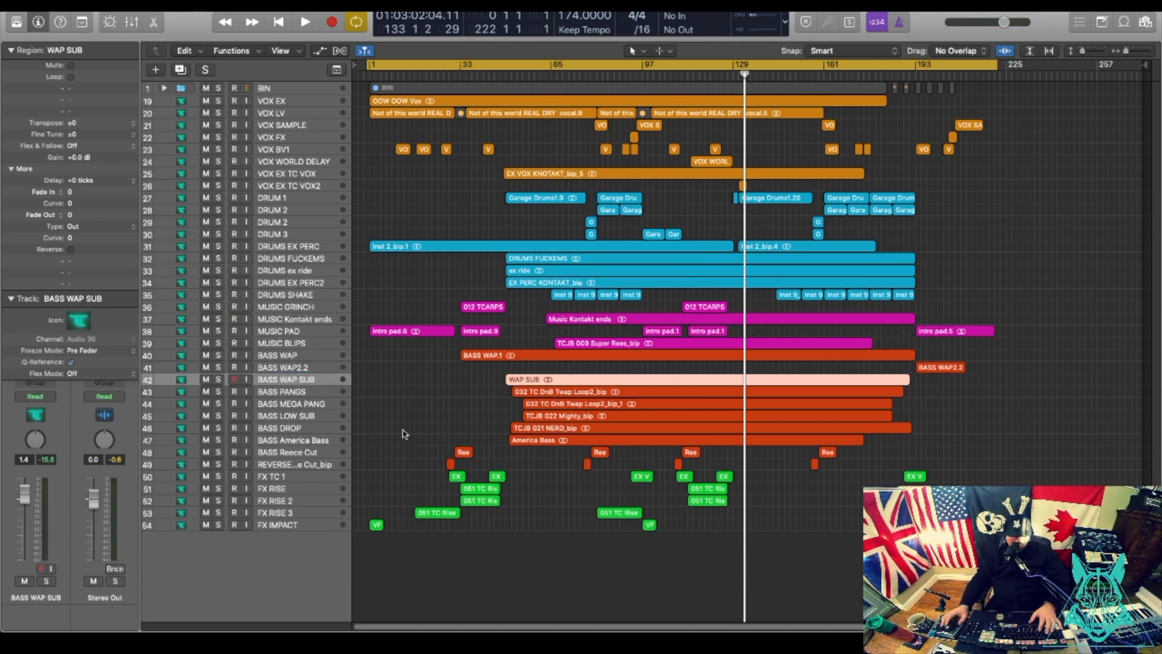
left_click(295, 465)
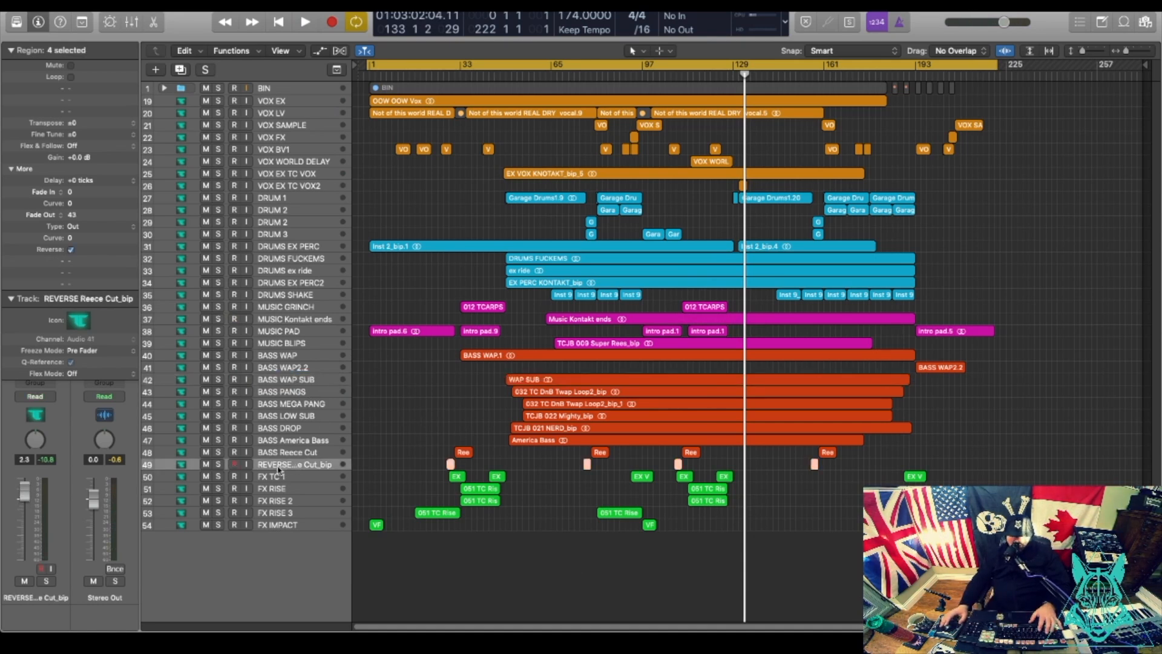
double_click(278, 464)
type("BASS")
key("Return")
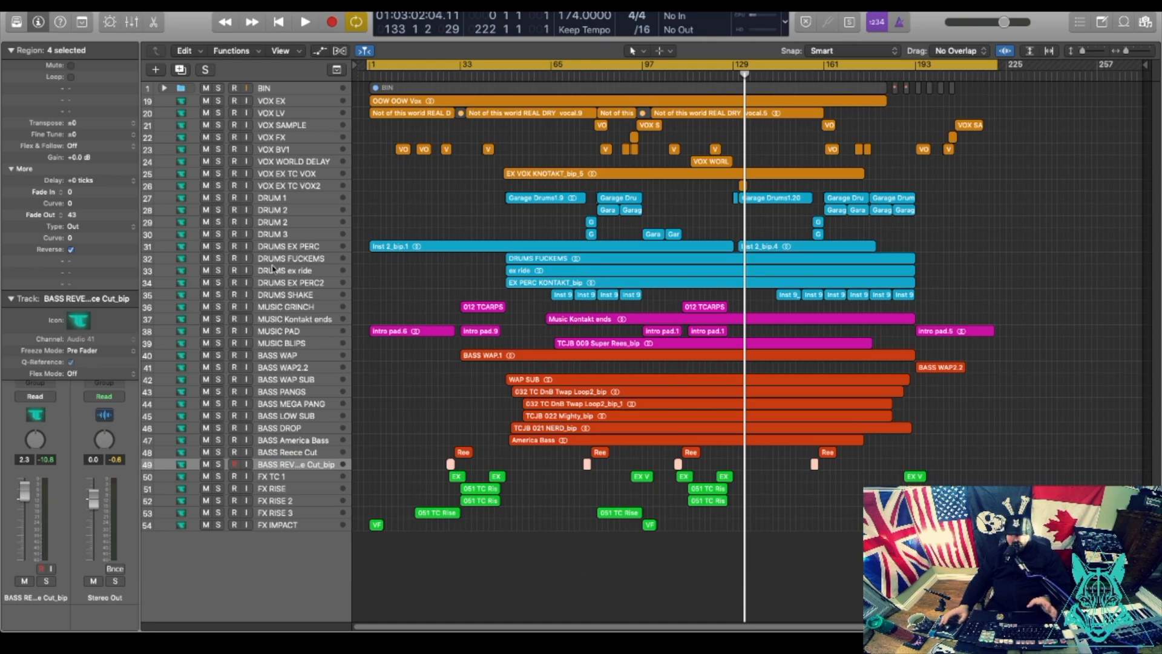
Rename DRUM 1 and DRUM 2 to DRUMS 1 and DRUMS 2, starting on DRUM 3.
left_click(296, 274)
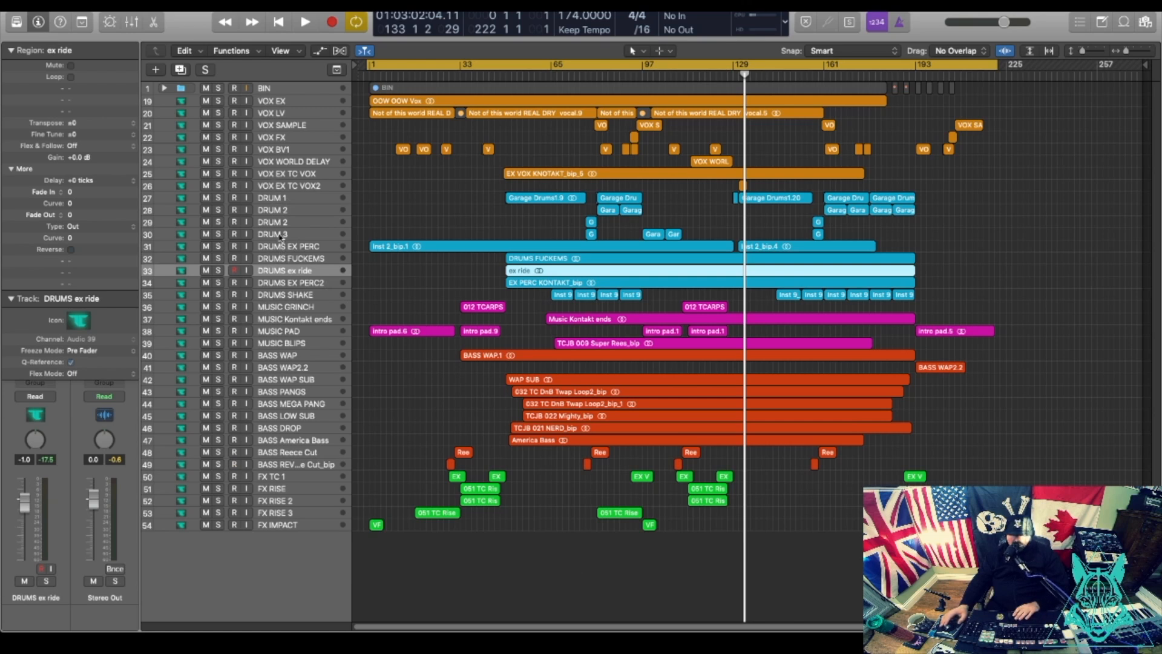
double_click(281, 198)
type("S")
double_click(277, 209)
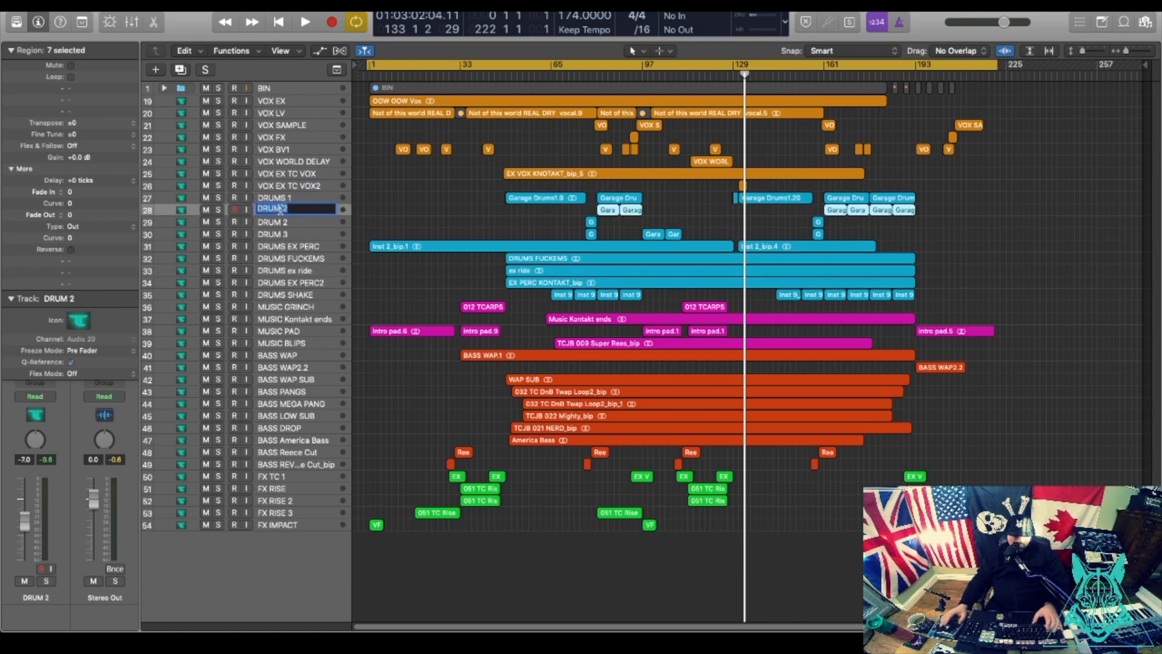
left_click(270, 236)
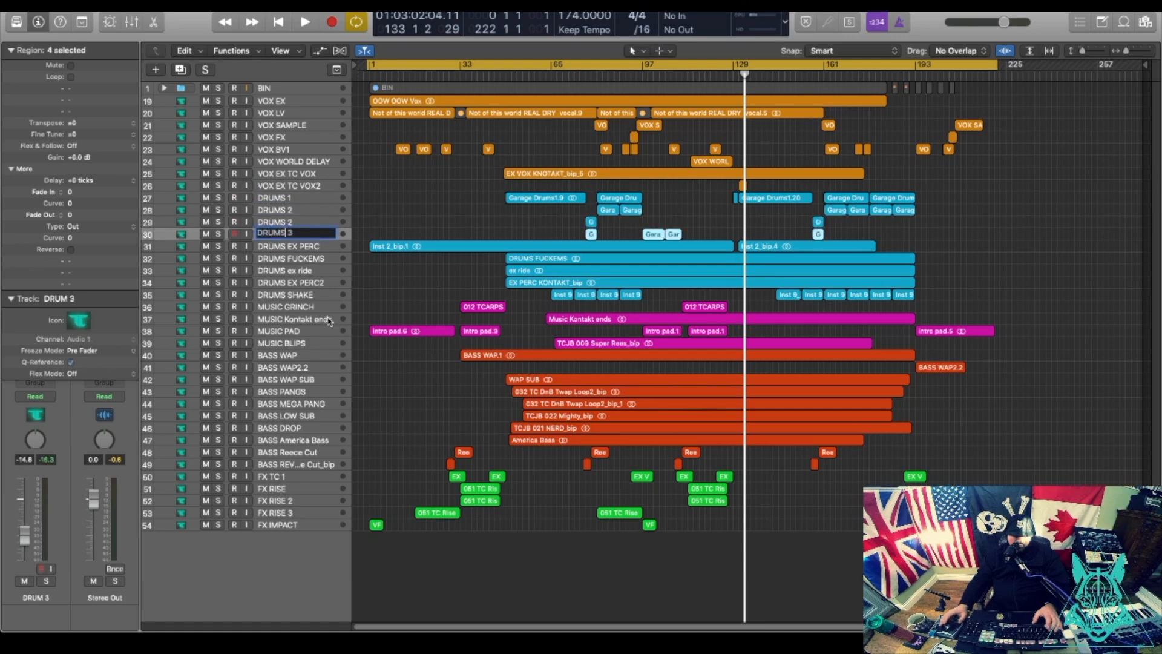
left_click(96, 5)
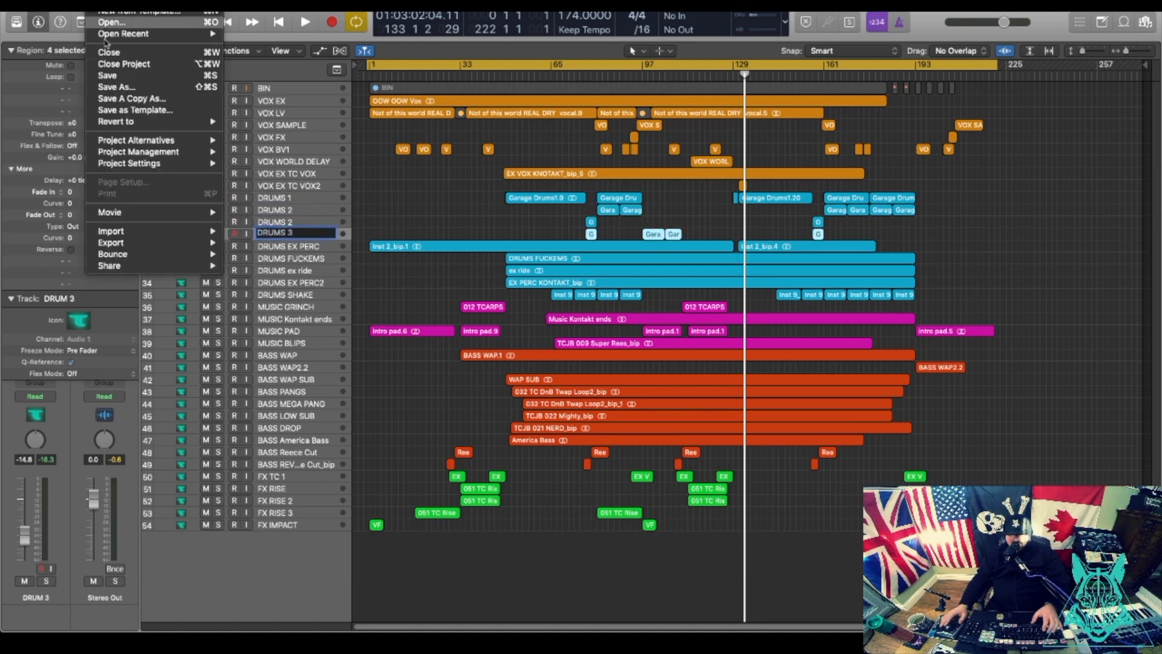
Save the project, commit the DRUMS 3 name, and play the arrangement from bar 48.
left_click(131, 80)
key("Return")
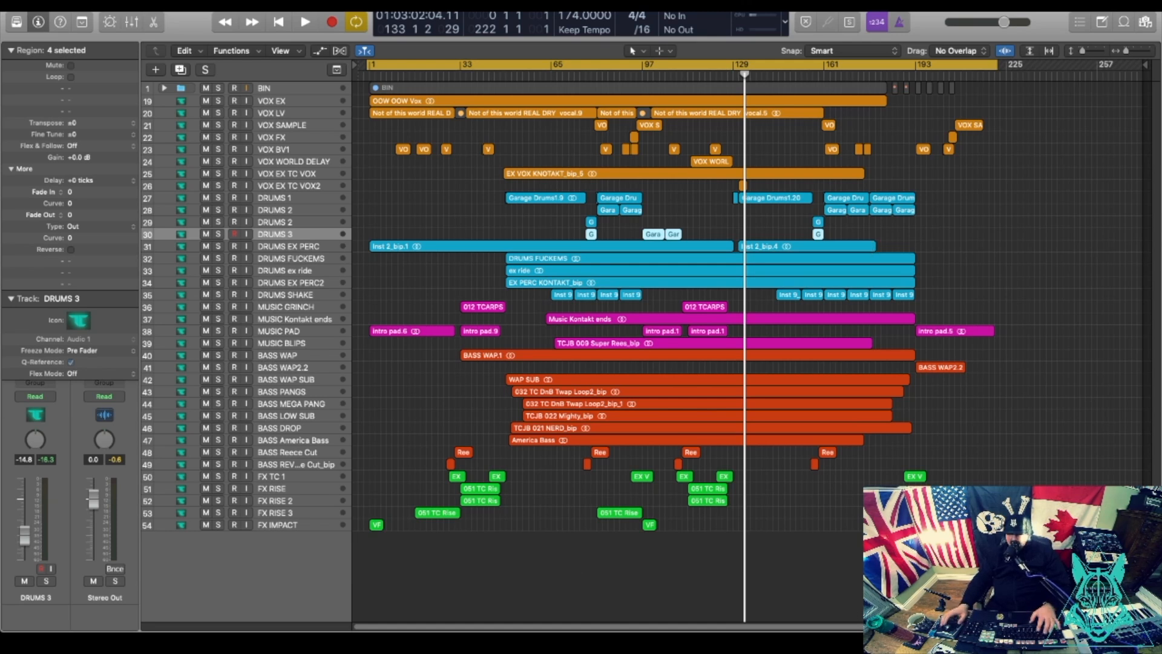
left_click(502, 75)
key("space")
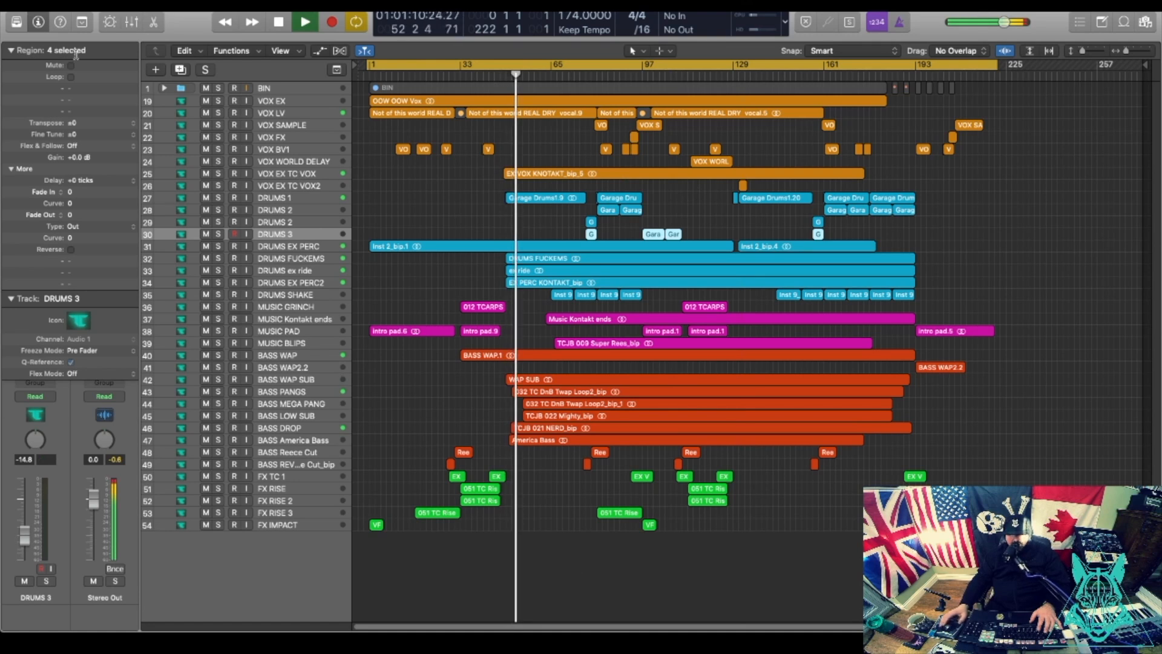
Collapse the Region inspector to show Stereo Out plug-ins and place DIGICheck's Totalyser over the arrangement.
left_click(11, 52)
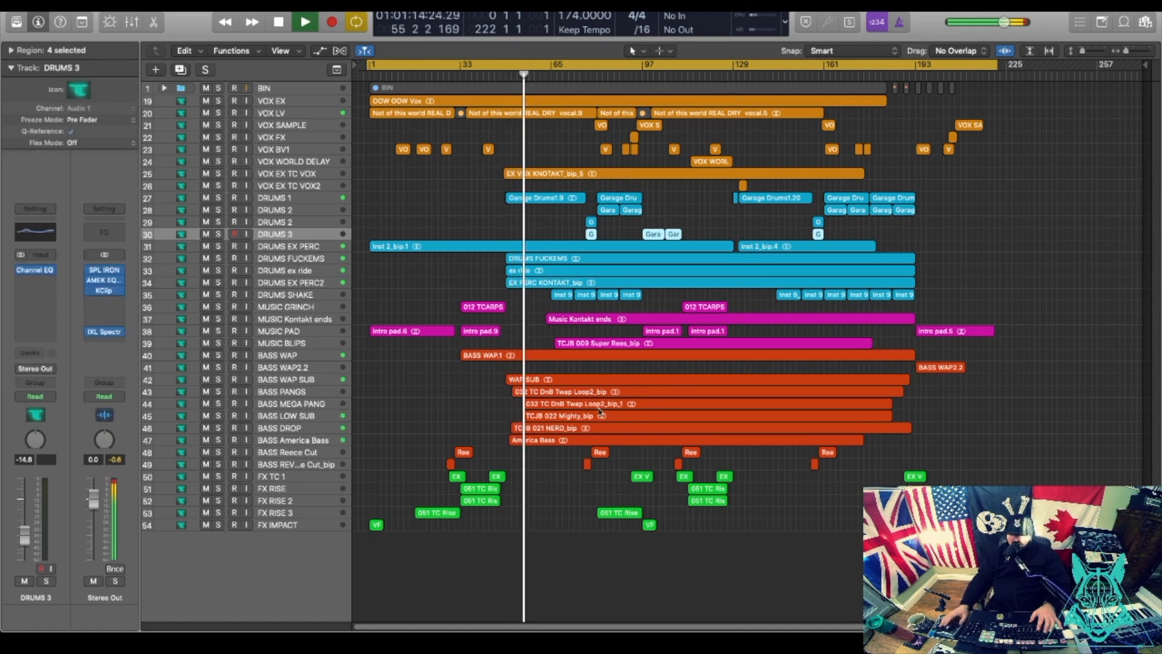
mouse_move(595, 627)
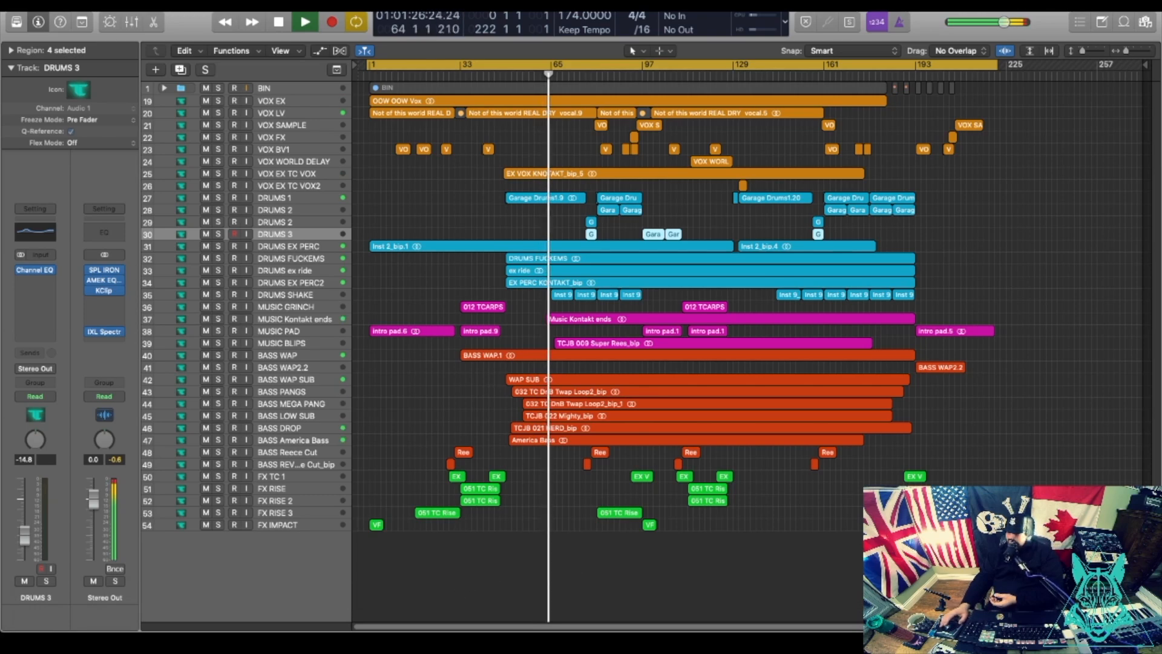
left_click_drag(225, 93, 358, 96)
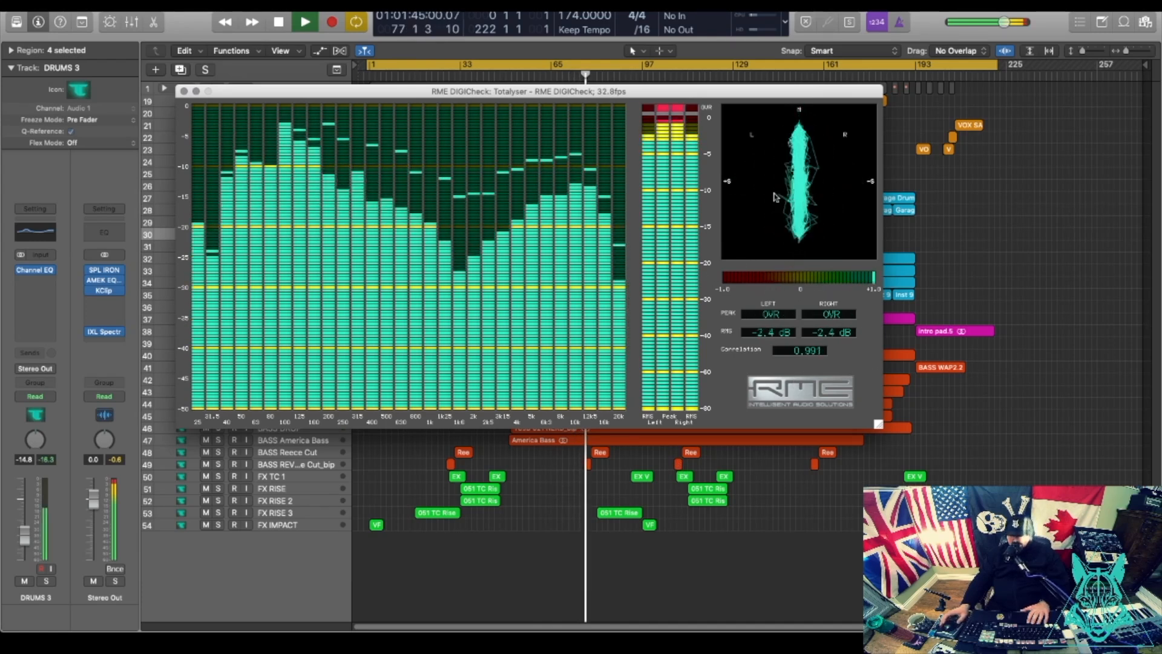
Lower the Totalyser window, restart playback from bar 8, and open the Babyface Pro TotalMix FX mixer.
left_click_drag(617, 91, 636, 200)
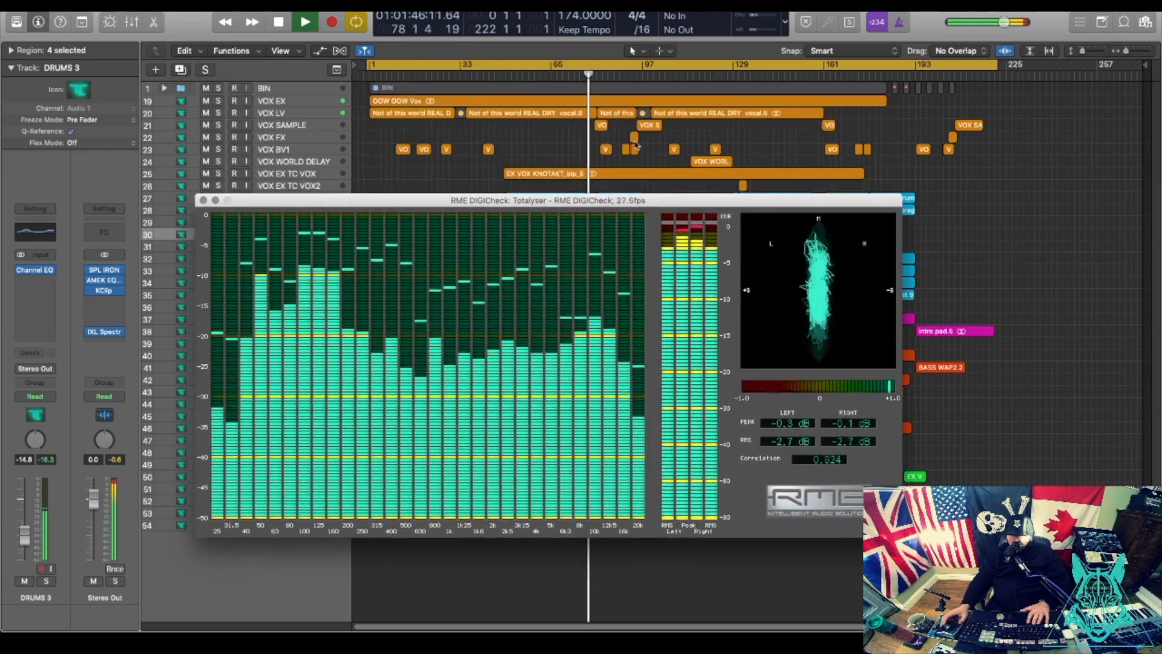
left_click(388, 75)
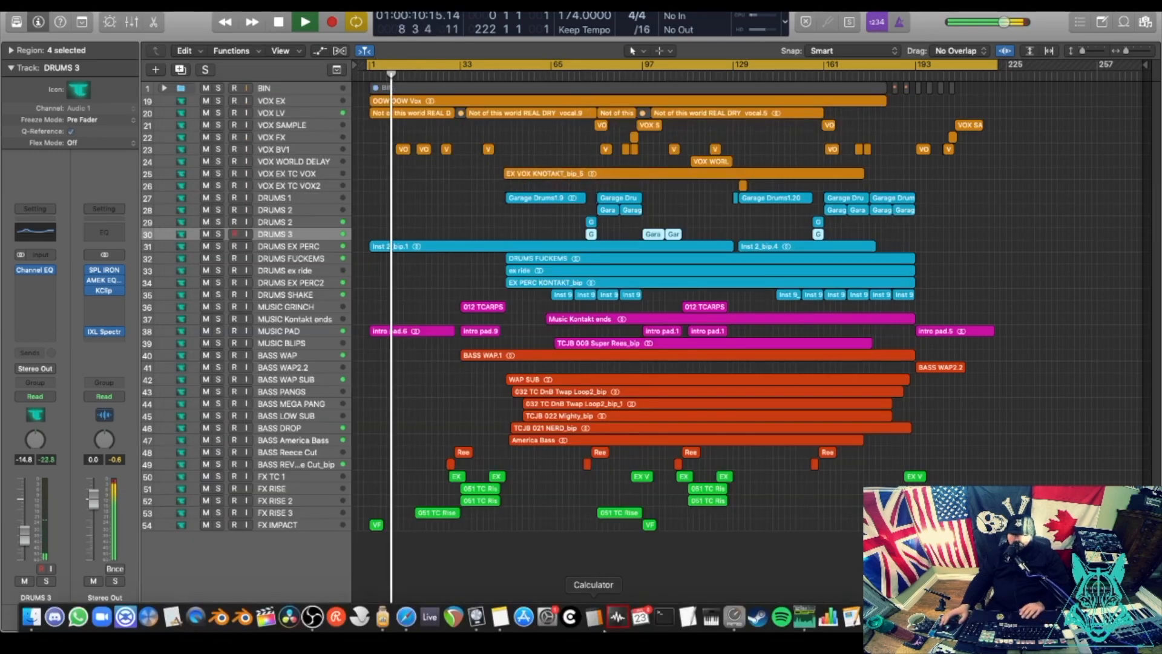
left_click(805, 617)
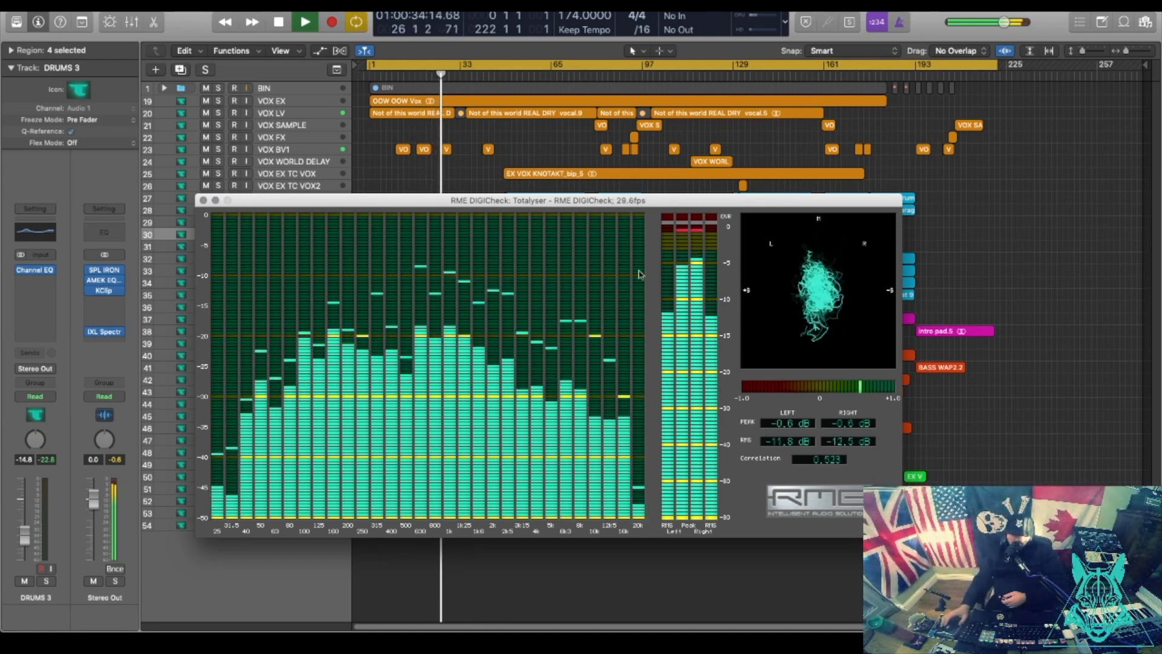
mouse_move(491, 631)
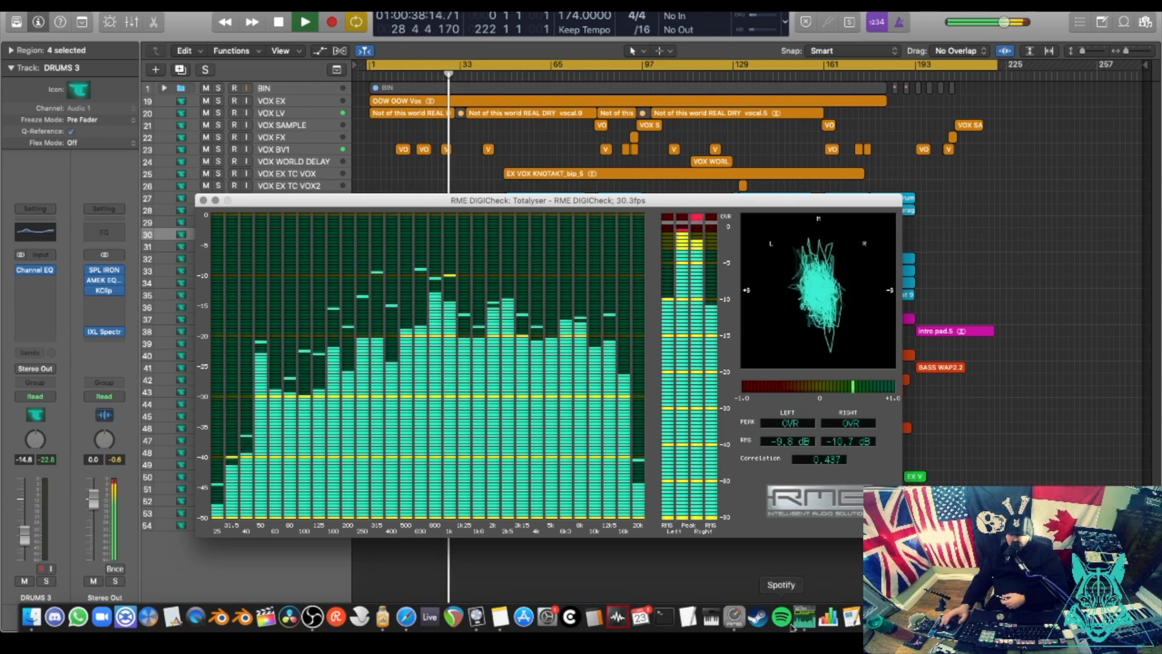
left_click(736, 618)
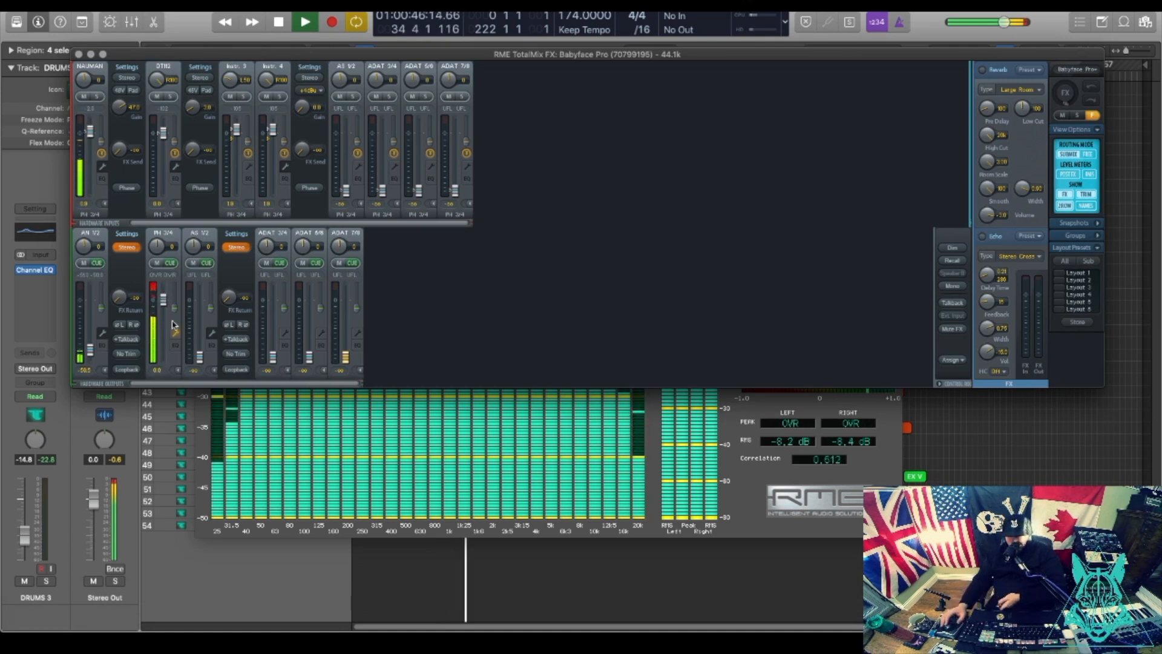
Open KClip on the Stereo Out bus and position the DIGICheck analyzer alongside it.
left_click(711, 556)
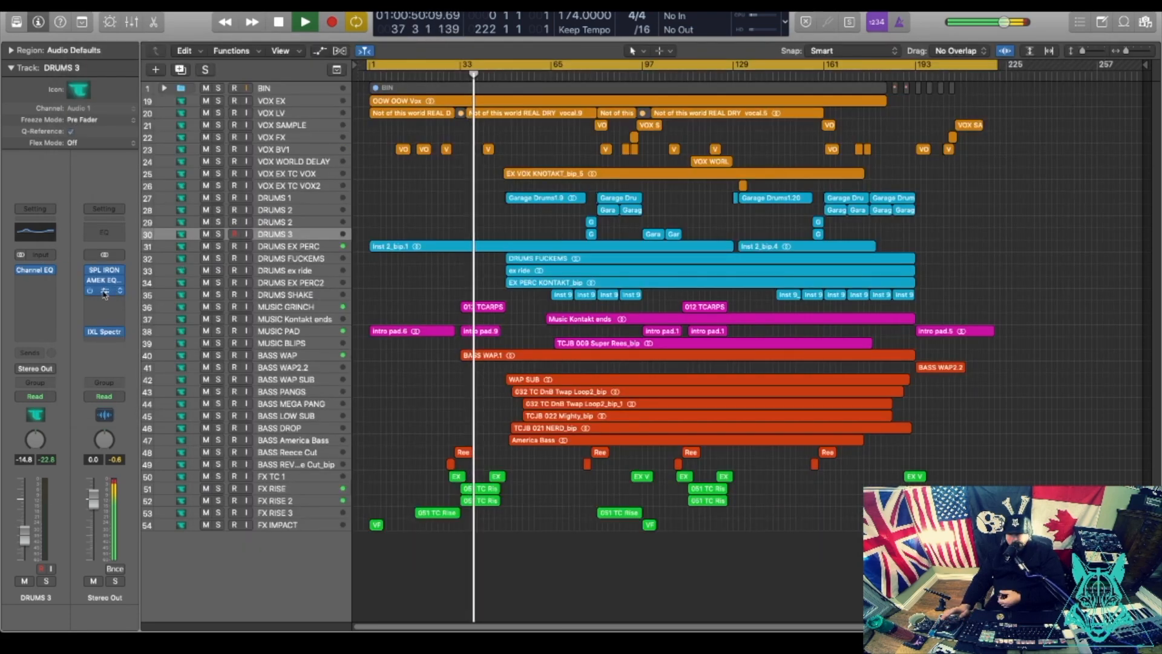
left_click(104, 291)
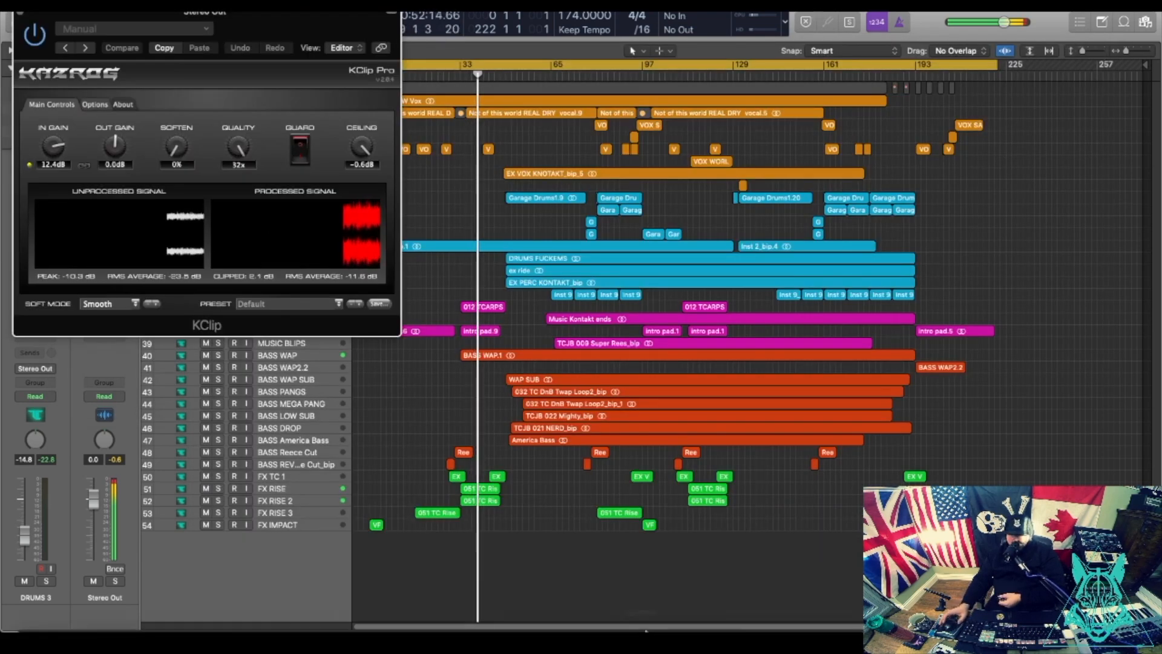
mouse_move(642, 630)
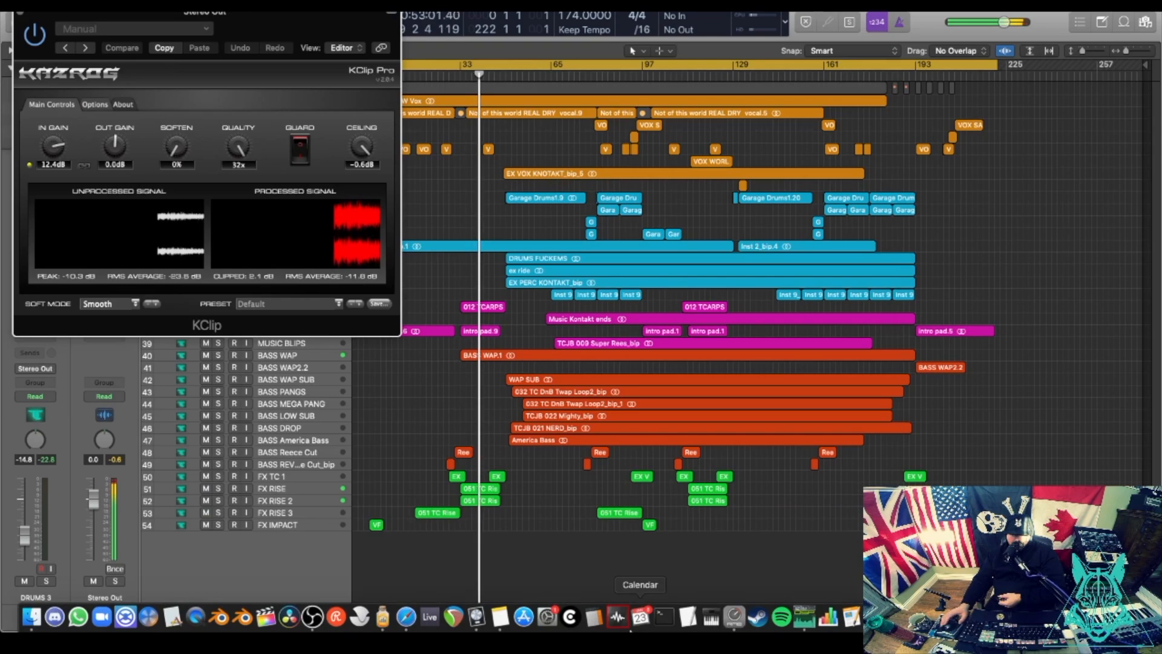
left_click(807, 618)
left_click_drag(412, 204, 608, 44)
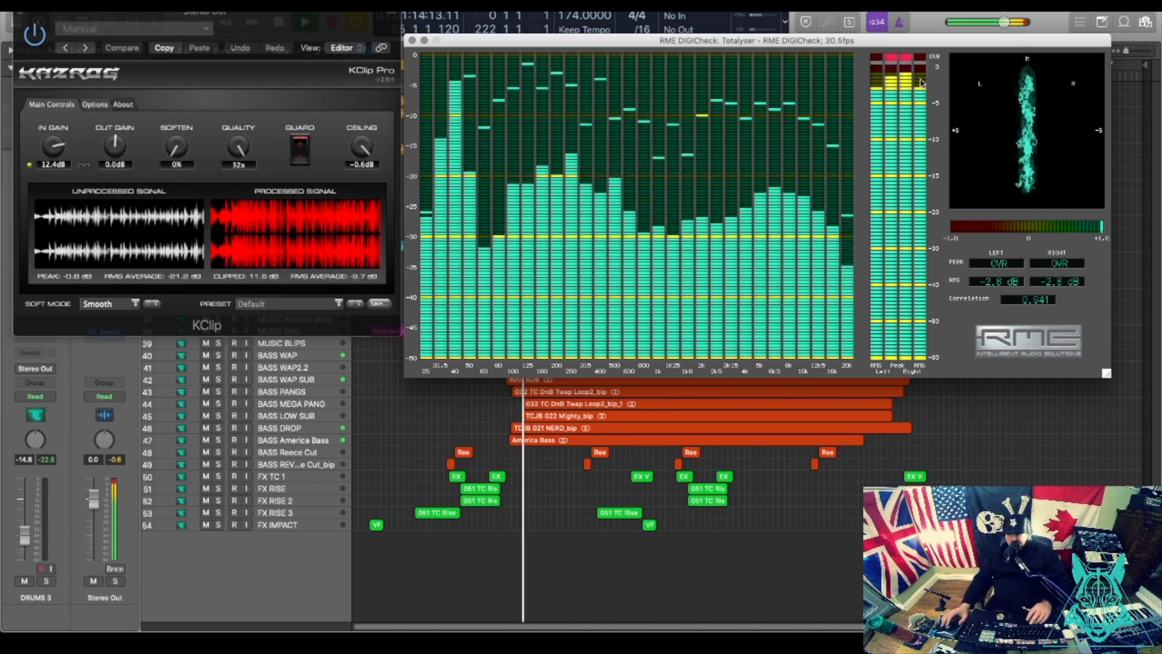
left_click_drag(823, 42, 620, 125)
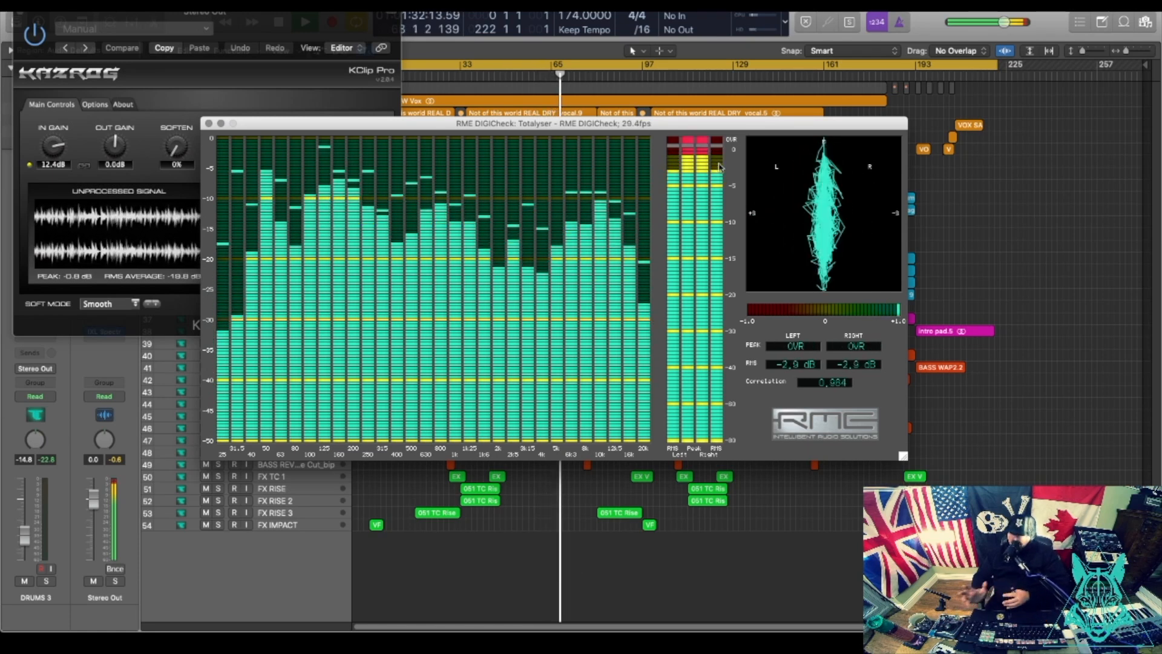
Stop playback, move the KClip window right, and open the IXL Spectrum Analyzer insert.
left_click(706, 629)
key("space")
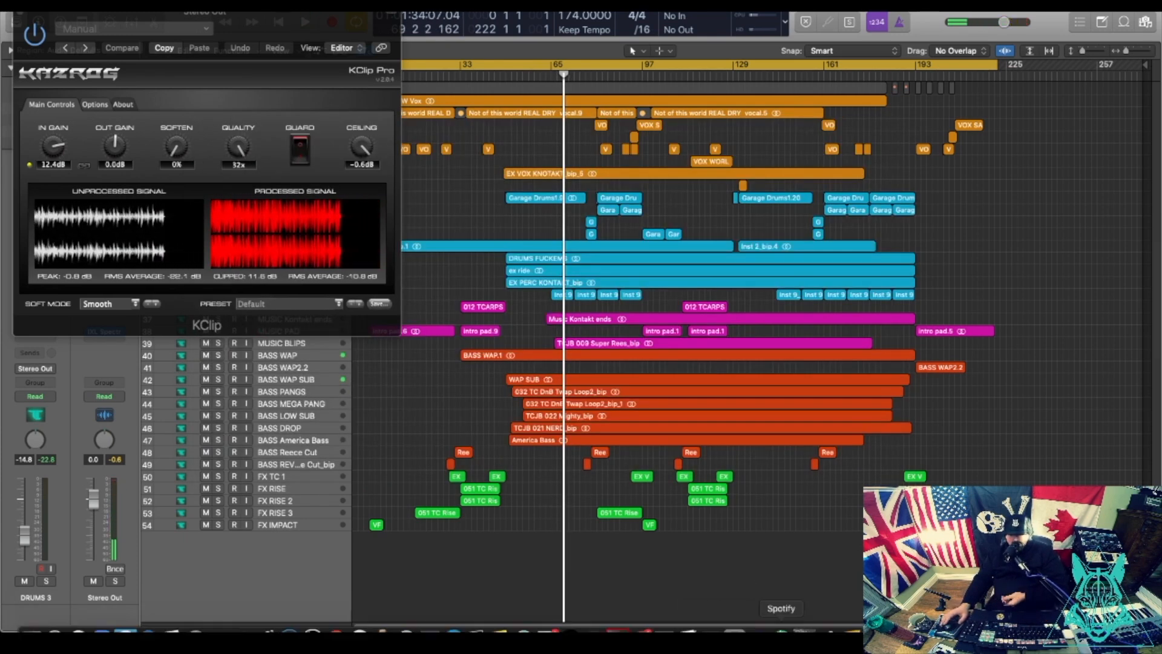
left_click(814, 621)
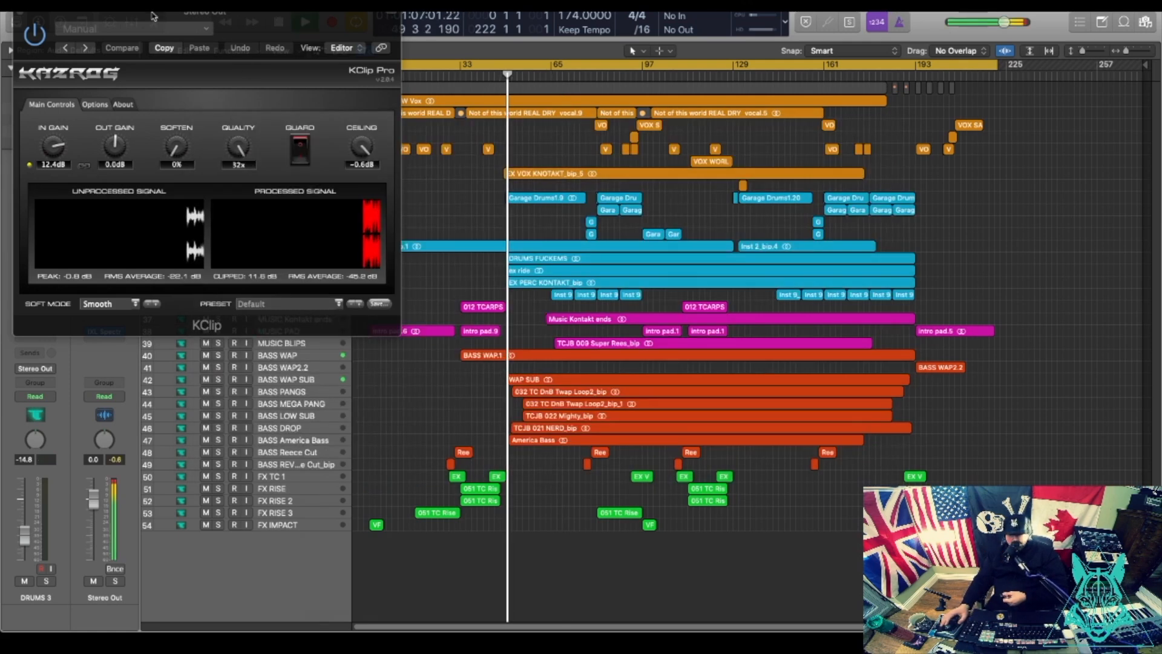
left_click_drag(153, 16, 328, 13)
left_click(106, 333)
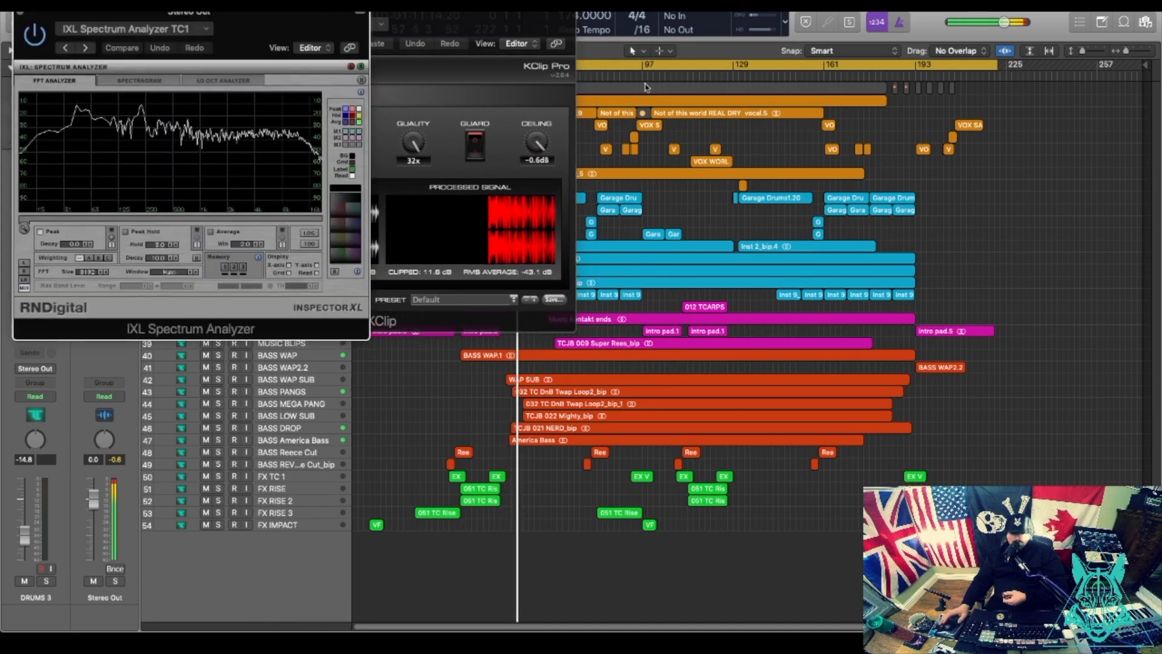
Place the IXL Spectrum Analyzer beside KClip and open the Stereo Out's AMEK EQ 200.
left_click_drag(1060, 136, 853, 23)
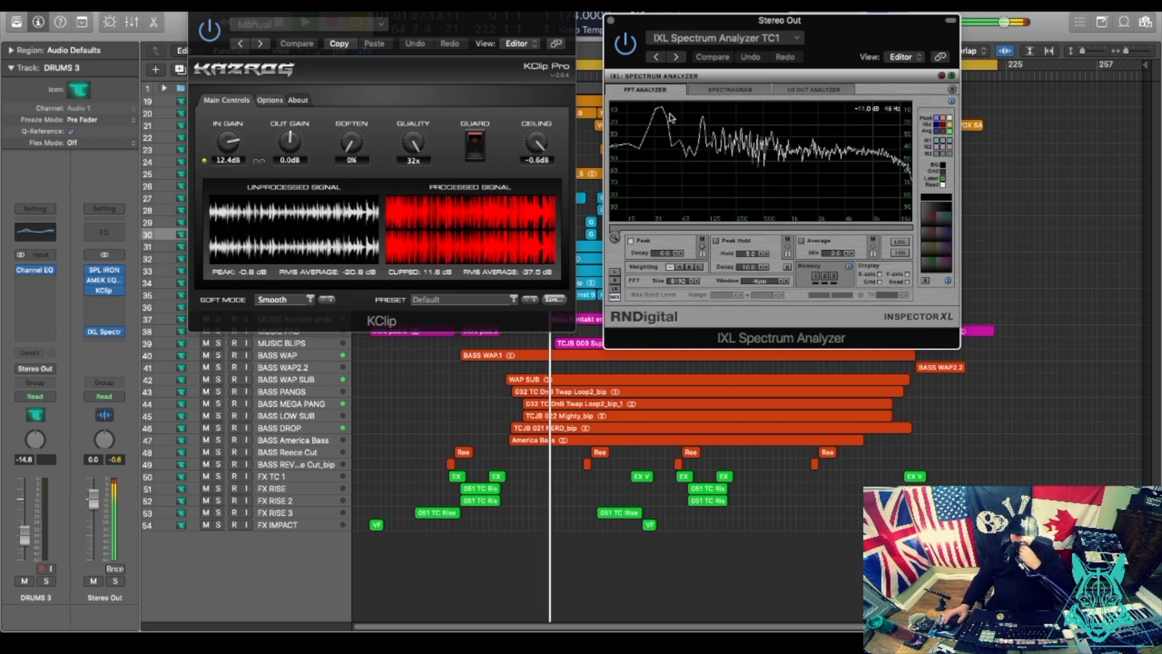
mouse_move(115, 284)
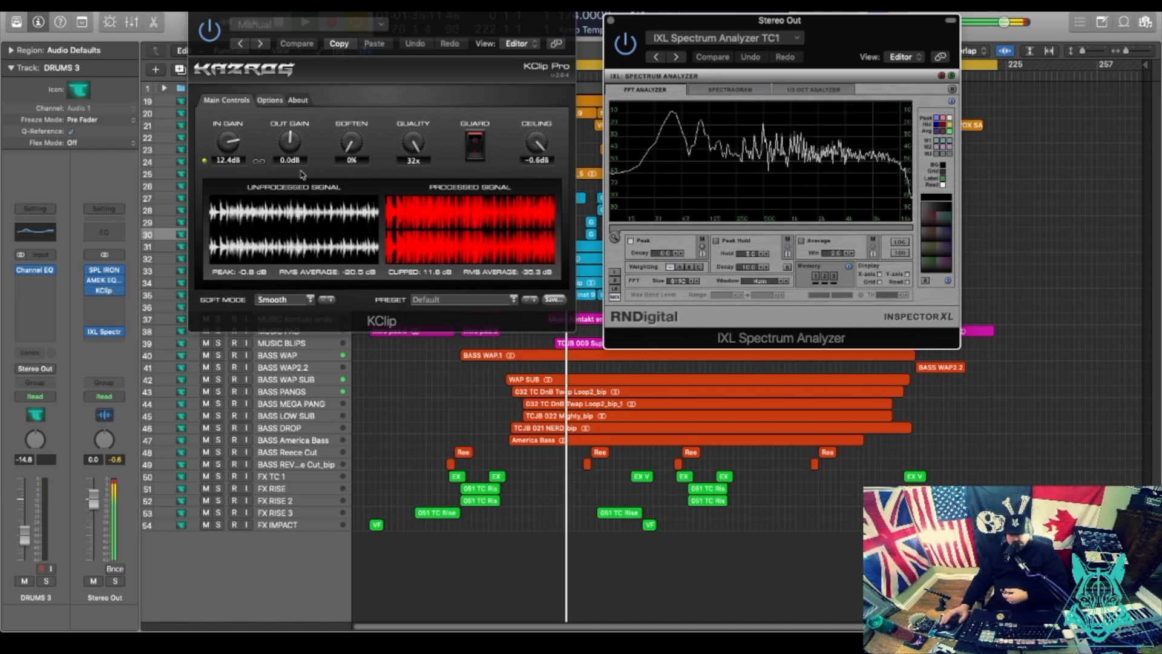
left_click(105, 281)
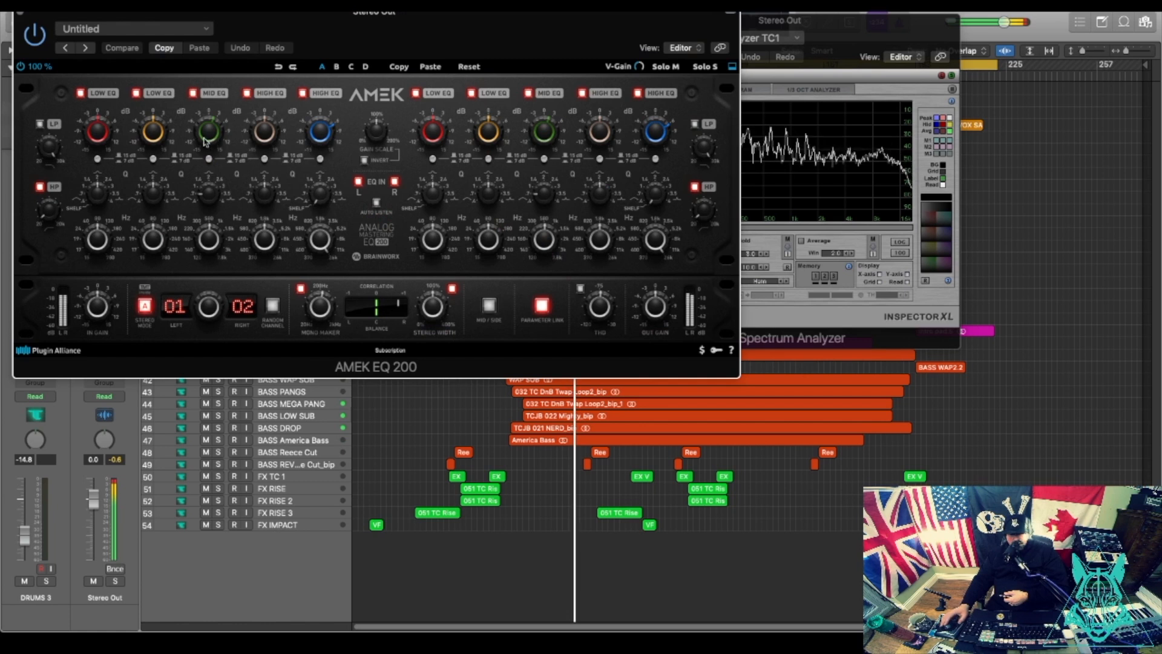
Boost the AMEK EQ mid band by +1.8 dB, set Stereo Width to 102 %, and close it.
left_click(210, 136)
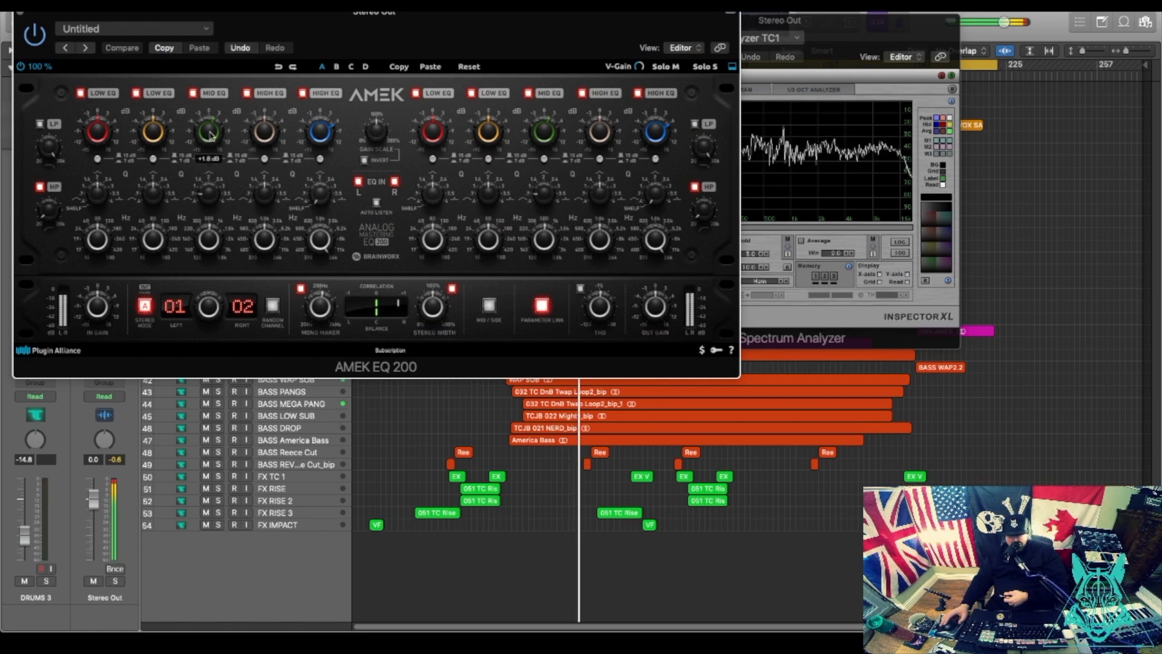
mouse_move(210, 241)
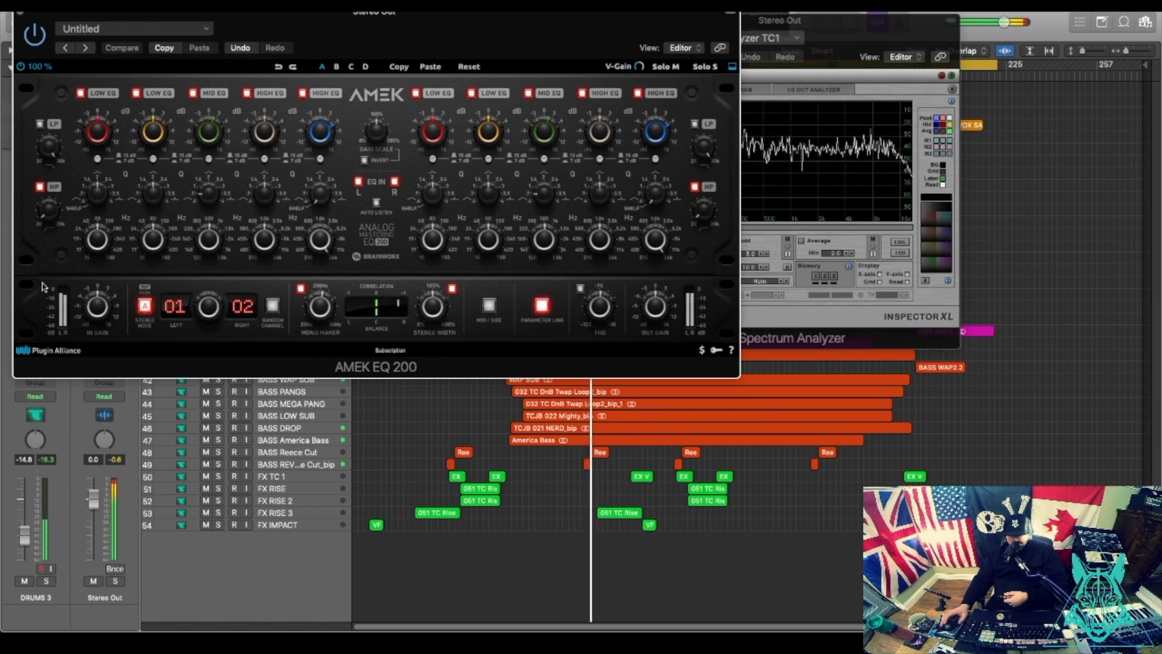
mouse_move(52, 213)
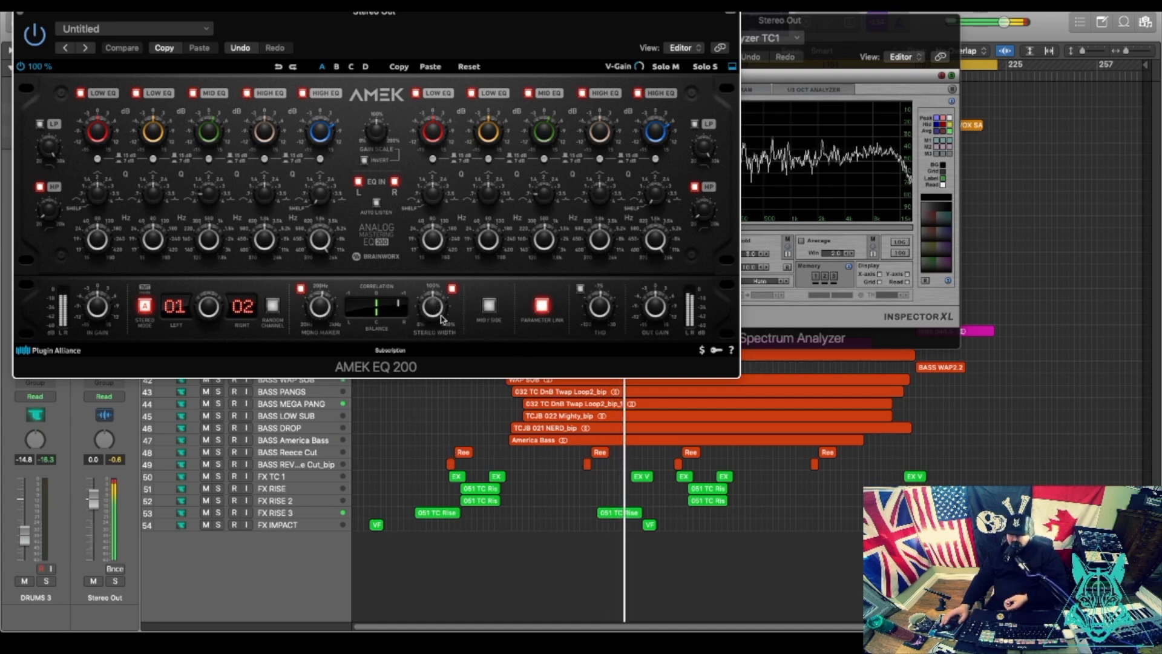
left_click_drag(442, 319, 430, 396)
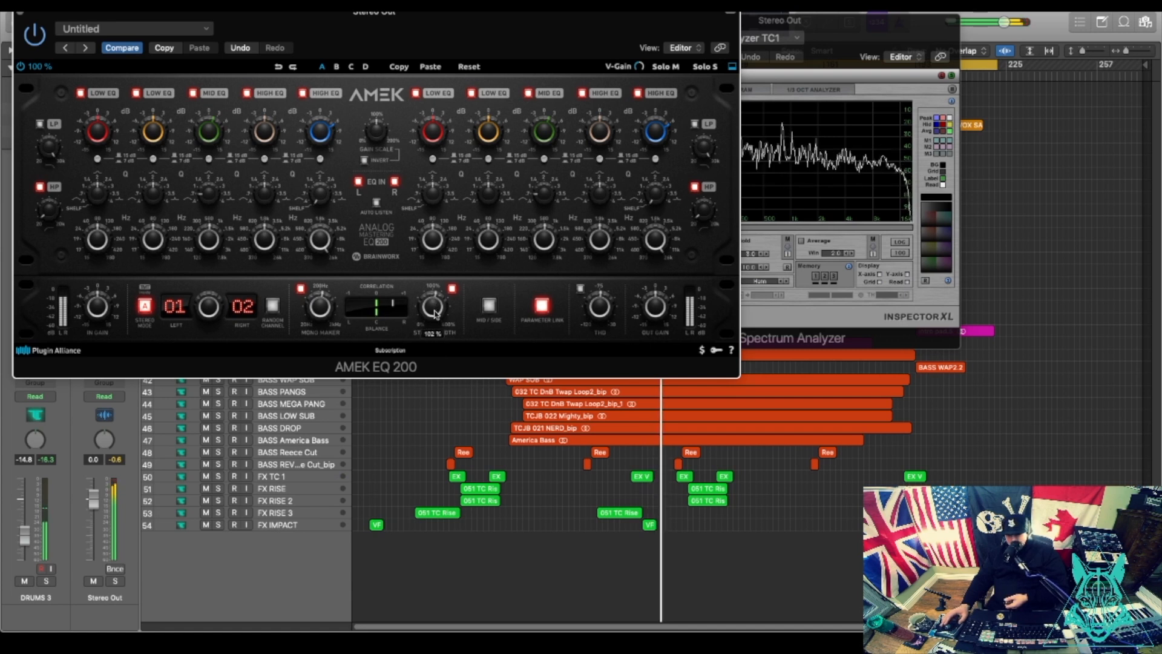
mouse_move(433, 303)
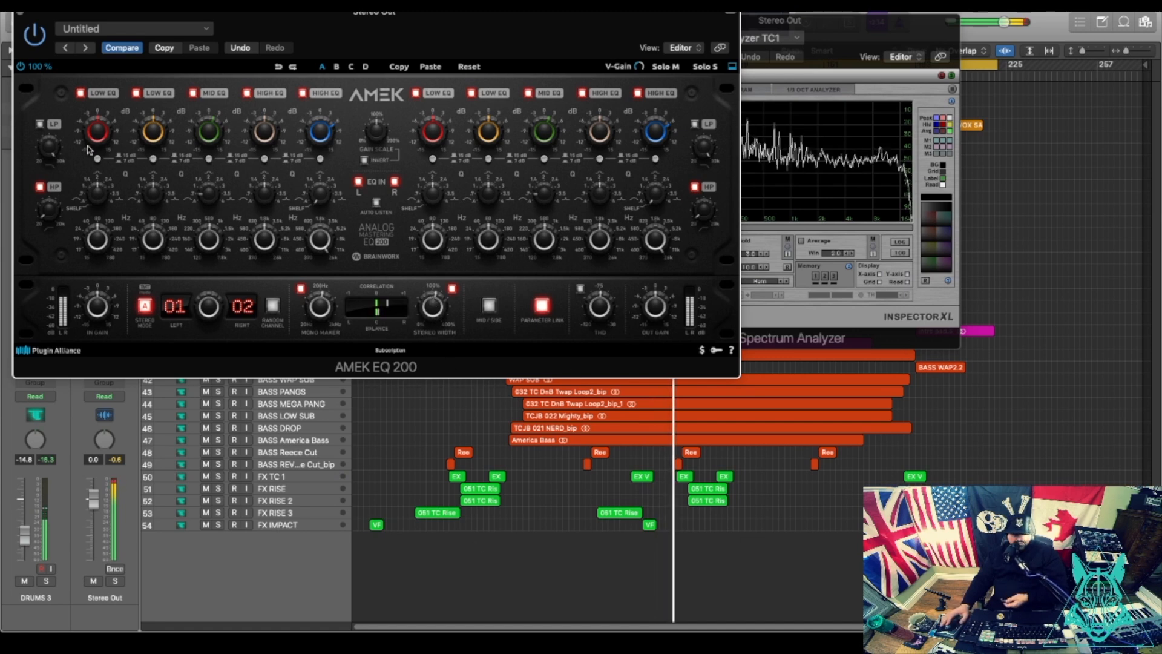
left_click(20, 14)
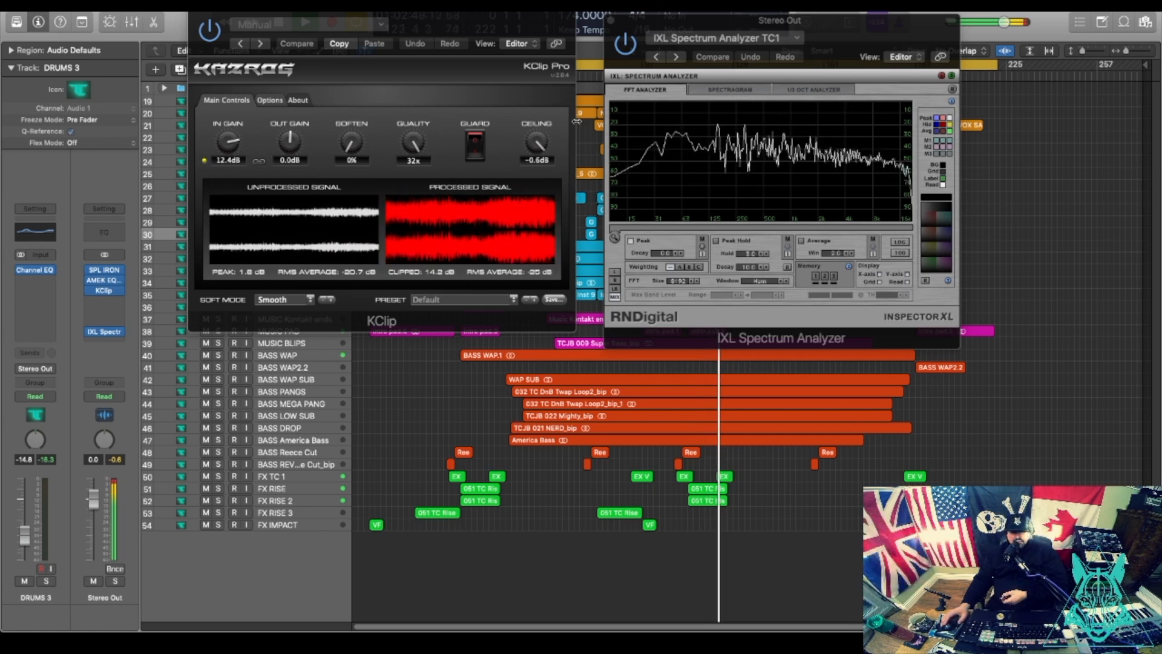
Set KClip's IN GAIN from 12.4 dB down to 10.0 dB and bring DIGICheck's meters back in front.
left_click(226, 149)
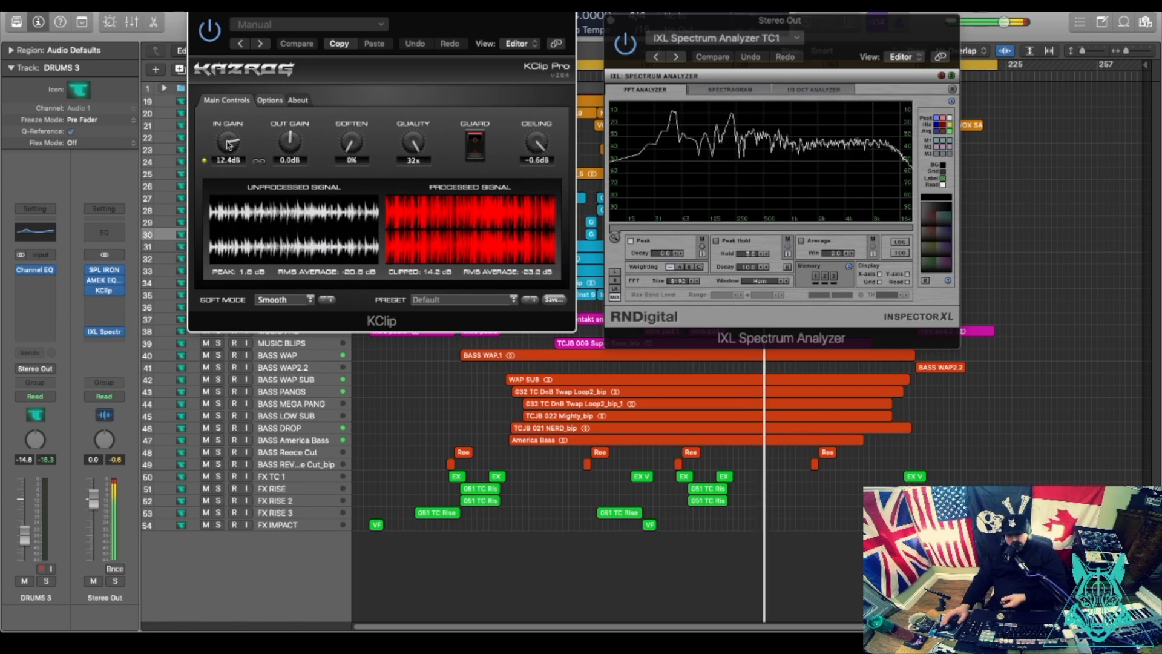
left_click_drag(232, 140, 229, 90)
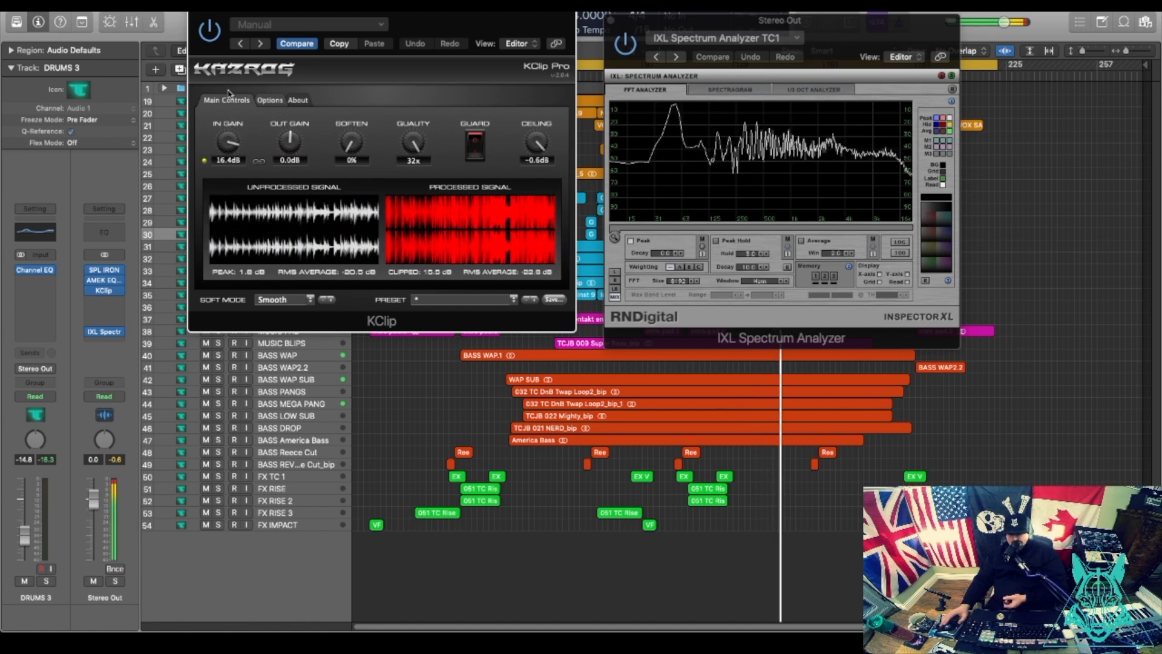
left_click_drag(229, 90, 227, 129)
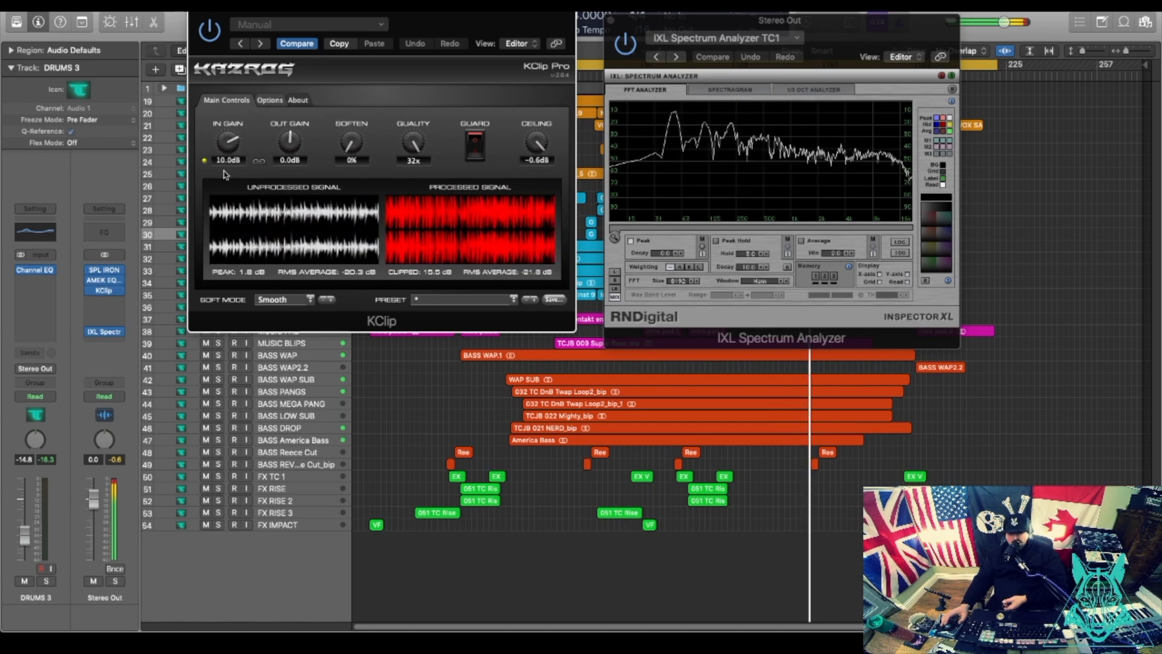
mouse_move(509, 630)
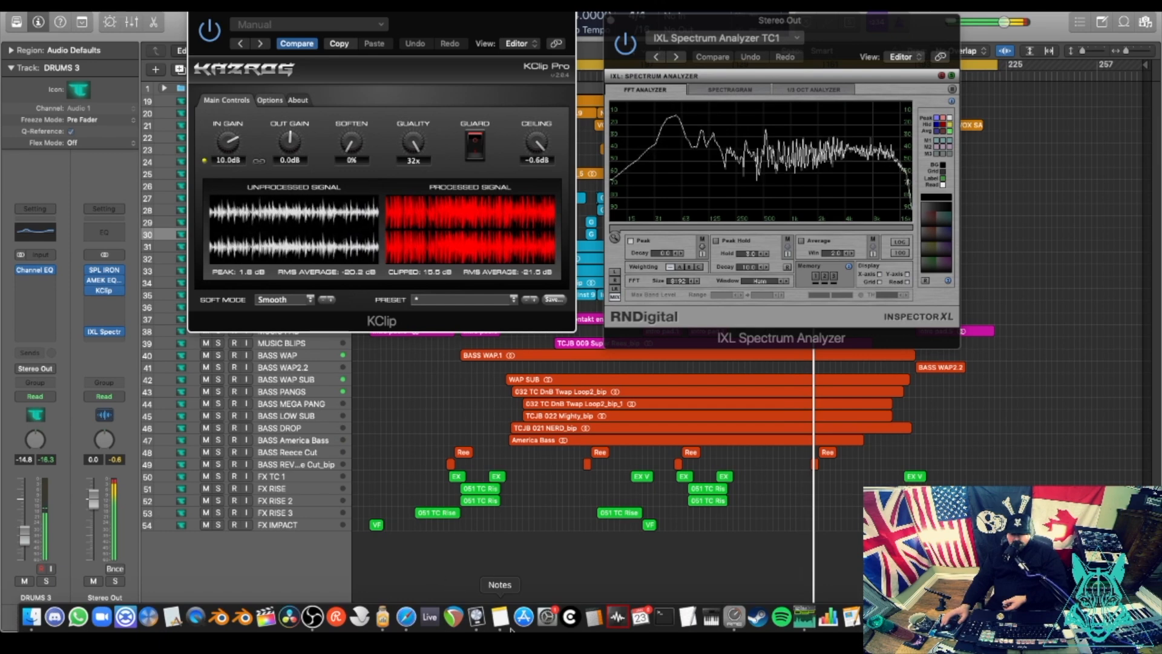
left_click(803, 619)
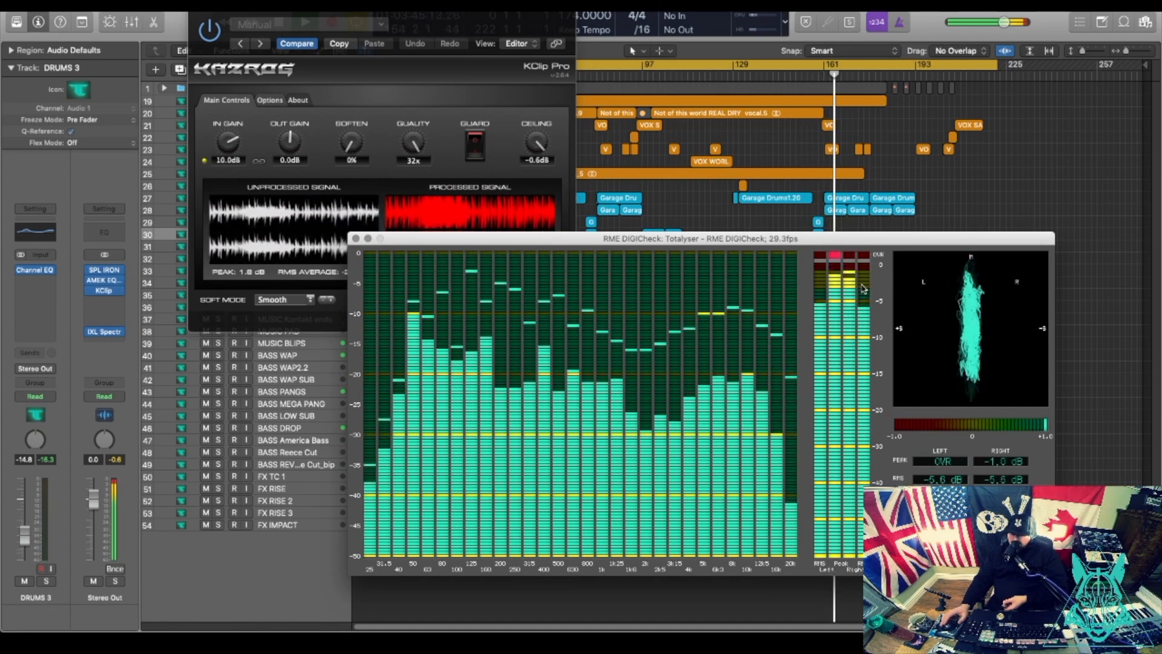
Raise KClip's input gain from 10.0 dB to 12.2 dB while watching the DIGICheck Totalyser meters.
left_click_drag(794, 248, 564, 211)
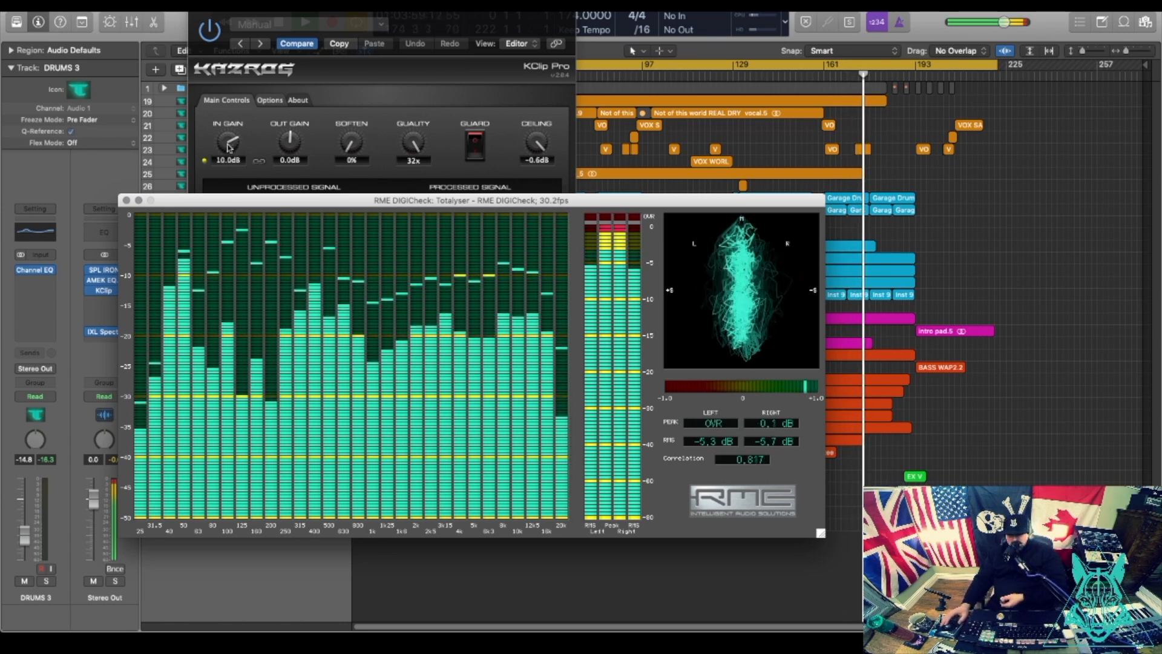
left_click_drag(226, 150, 221, 122)
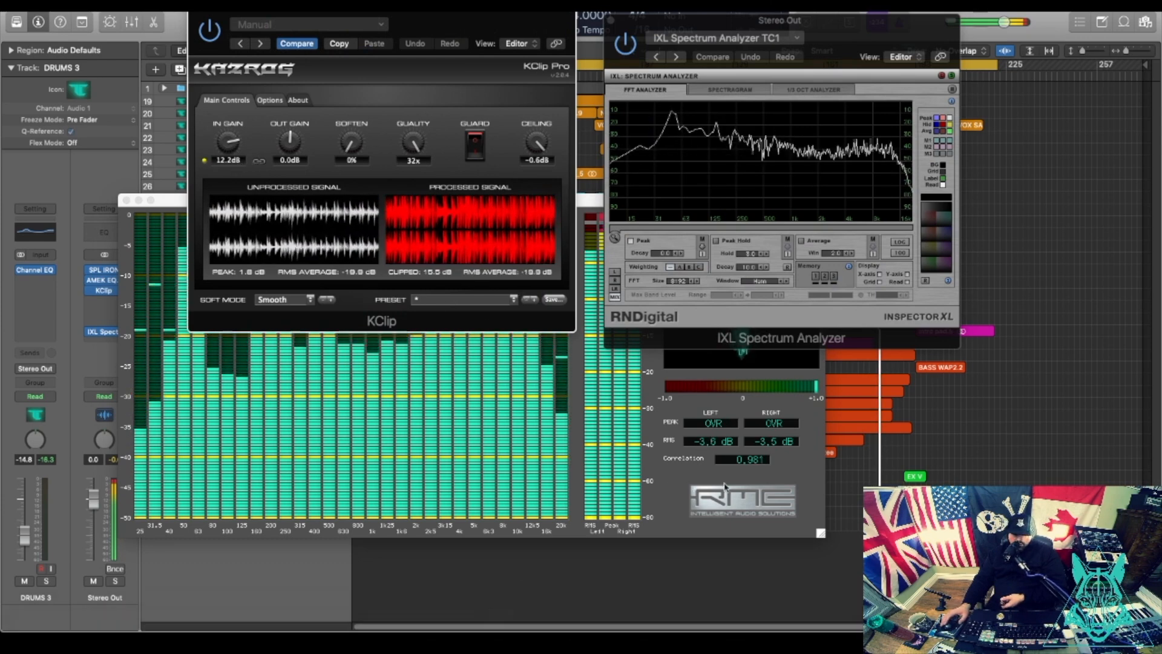
left_click(675, 481)
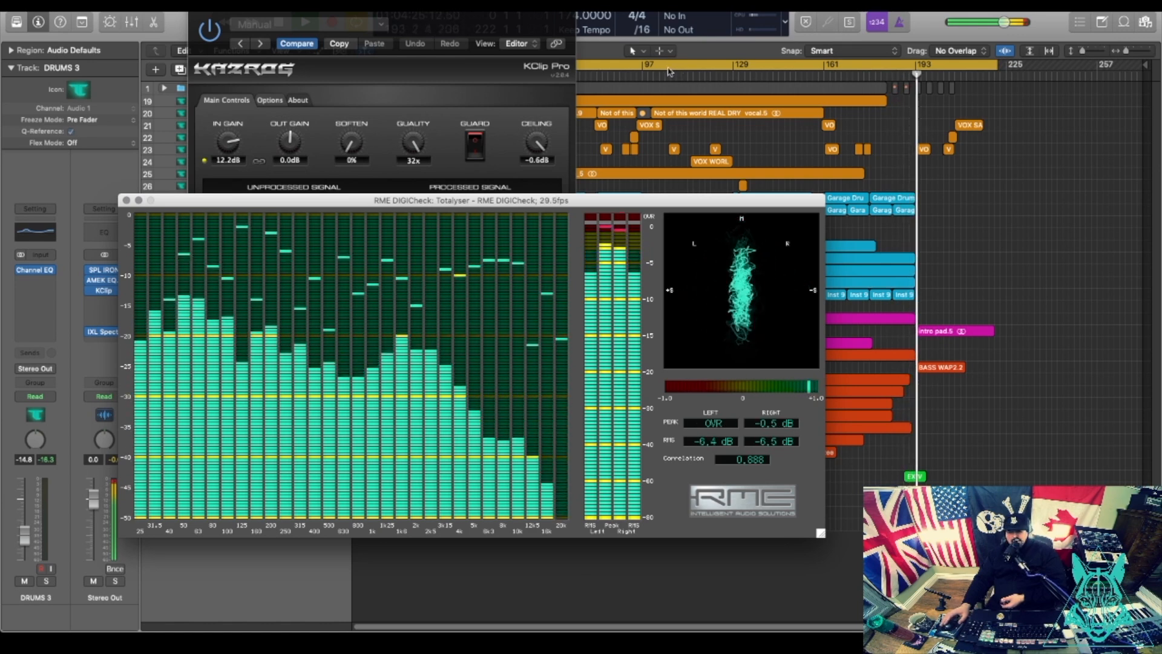
Audition a later song section, then return to around bar 46, with KClip moved lower-left.
left_click(645, 78)
mouse_move(803, 624)
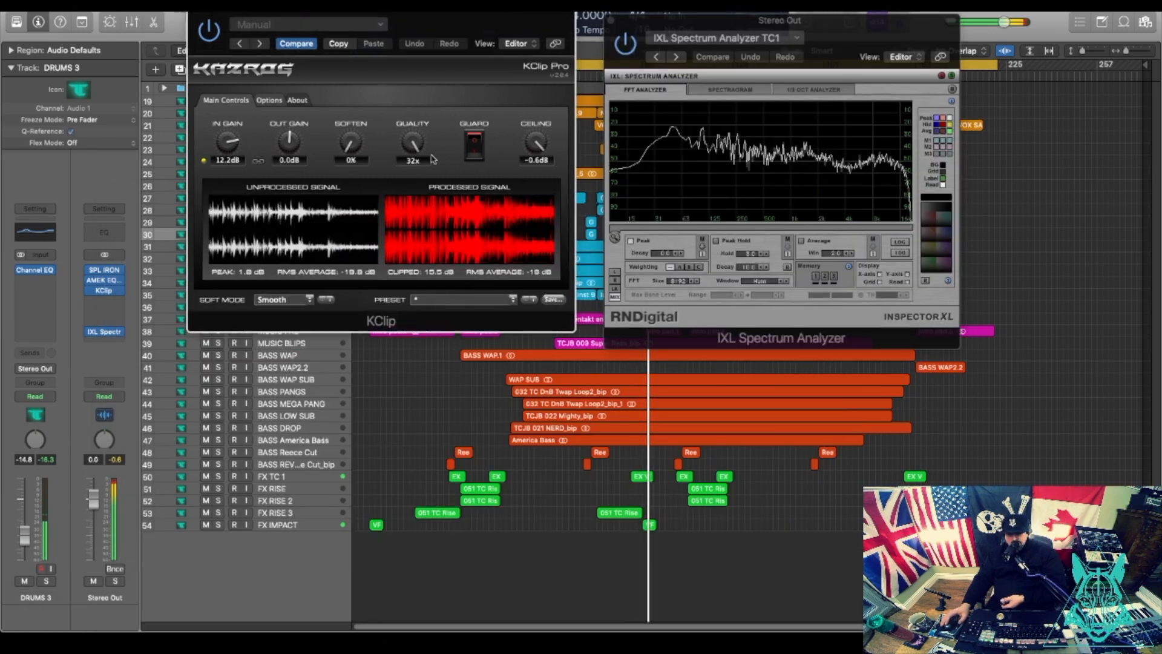
left_click_drag(549, 28, 447, 159)
left_click(496, 74)
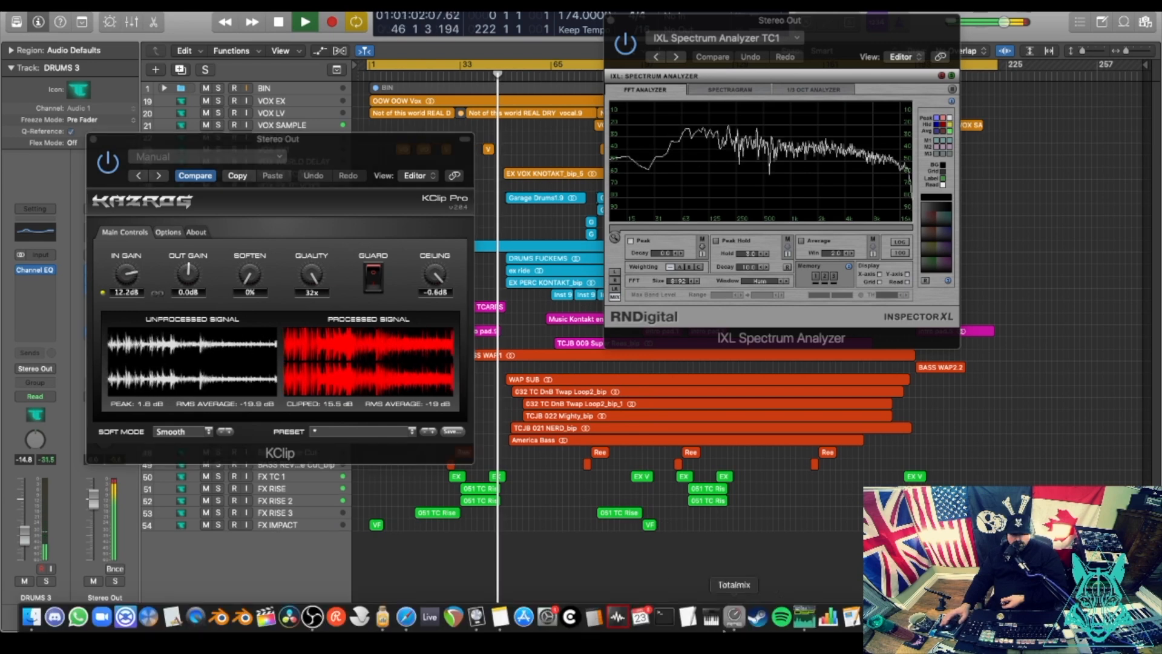
Stop playback and close the DIGICheck, IXL Spectrum Analyzer and KClip Pro windows.
left_click(810, 624)
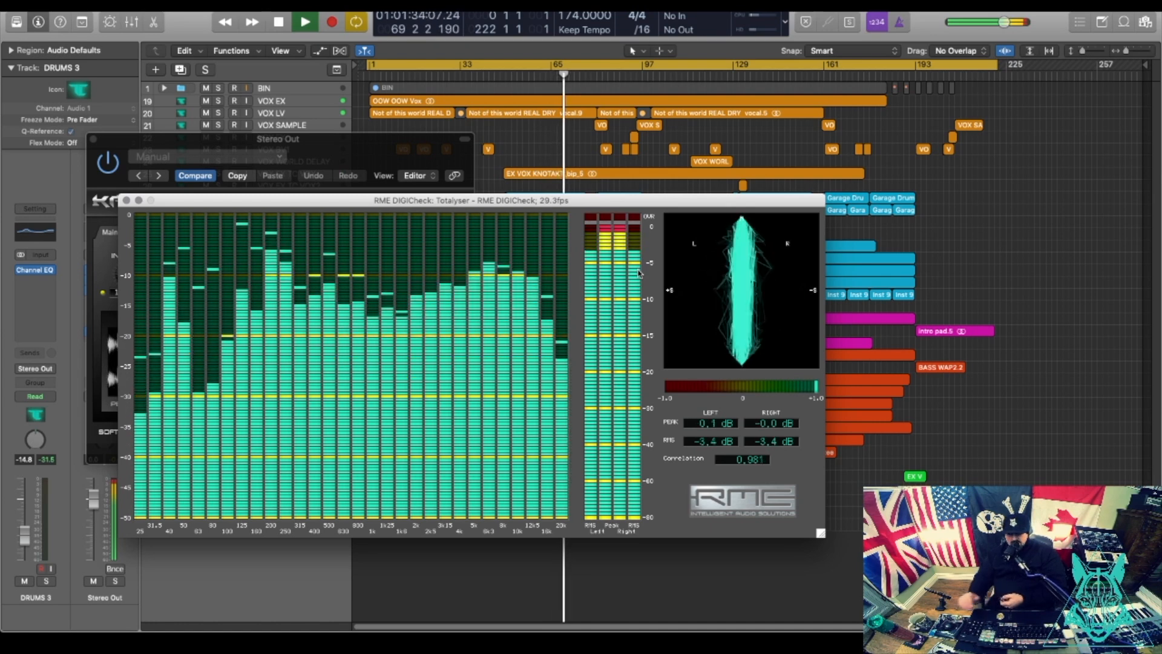
left_click(126, 201)
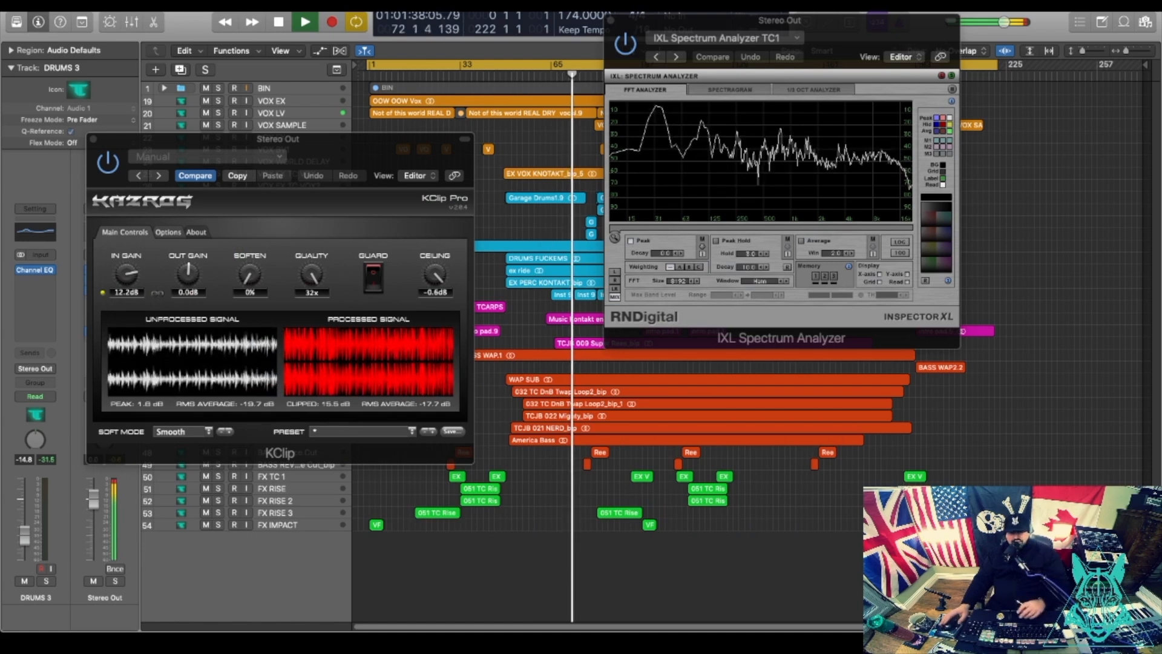
key("space")
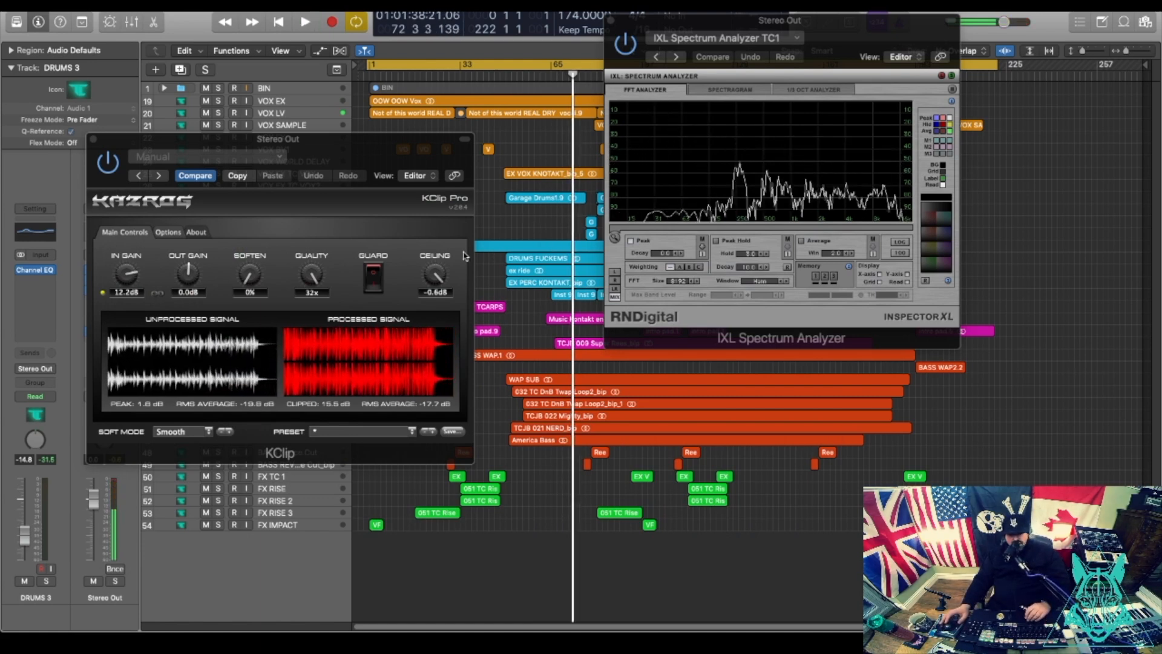
left_click(611, 23)
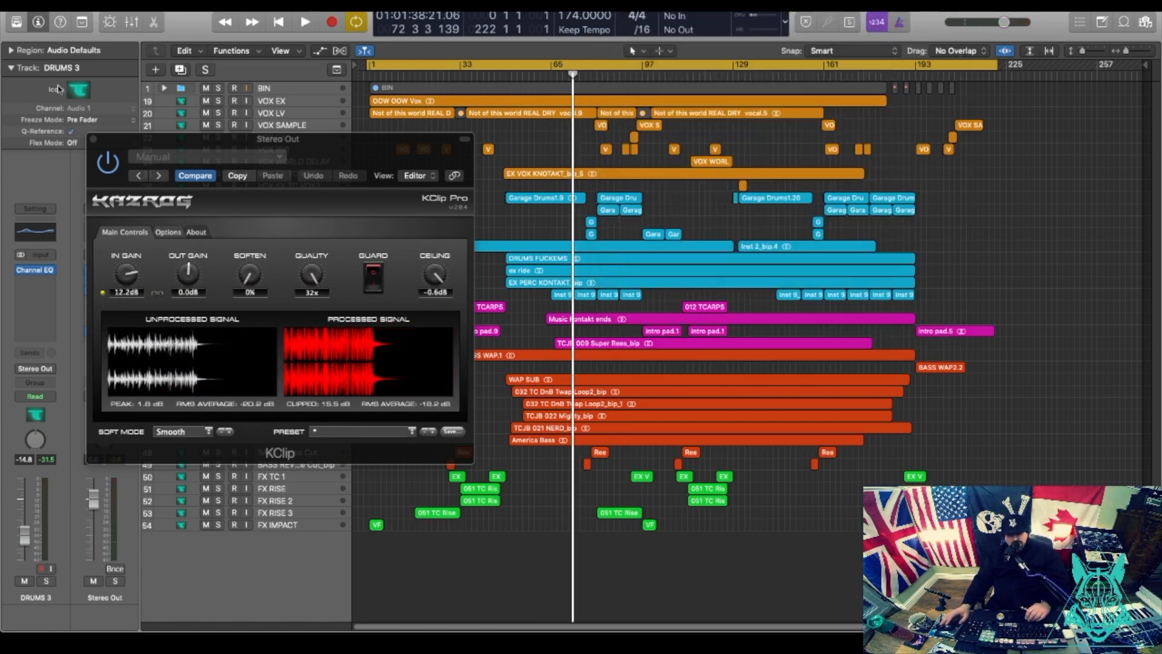
key("super+w")
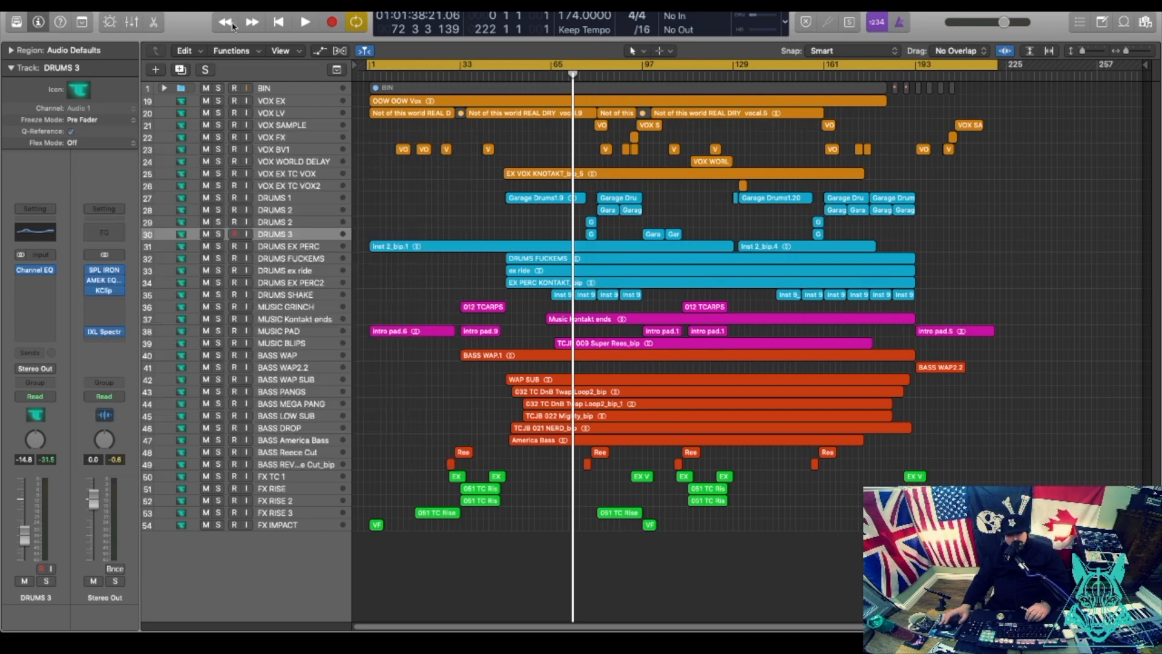
left_click(91, 5)
left_click(135, 73)
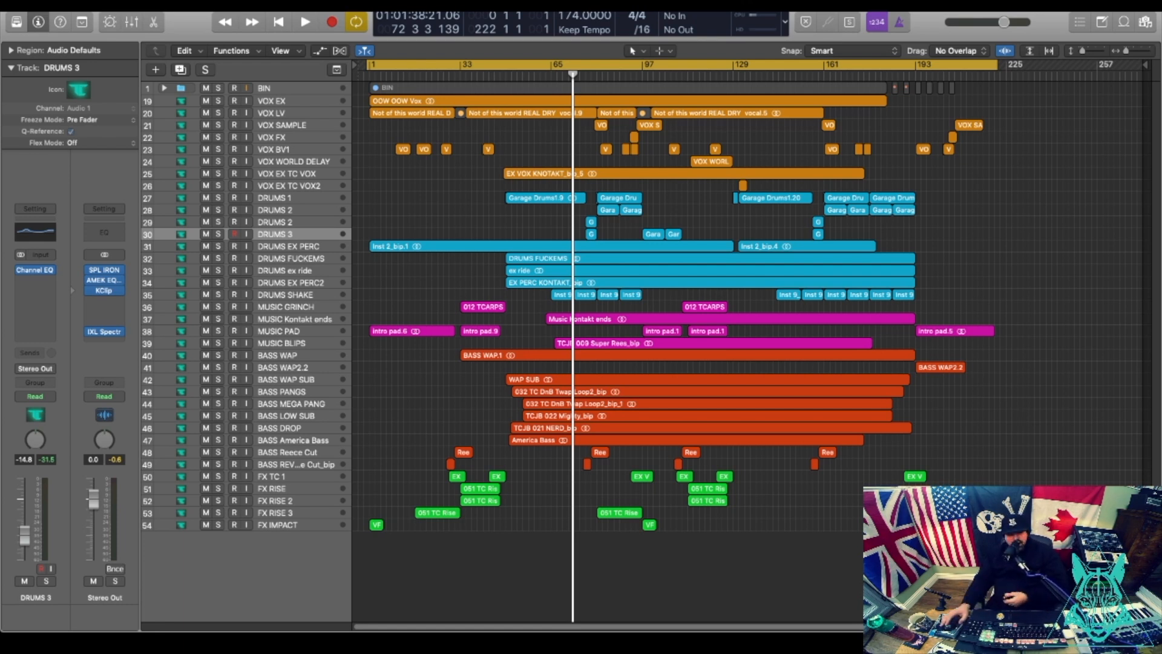
left_click(92, 6)
left_click(298, 126)
Bounce Stereo Out as 24-bit Wave with POW-r #3 dithering plus a 320 kbps MP3.
left_click(115, 569)
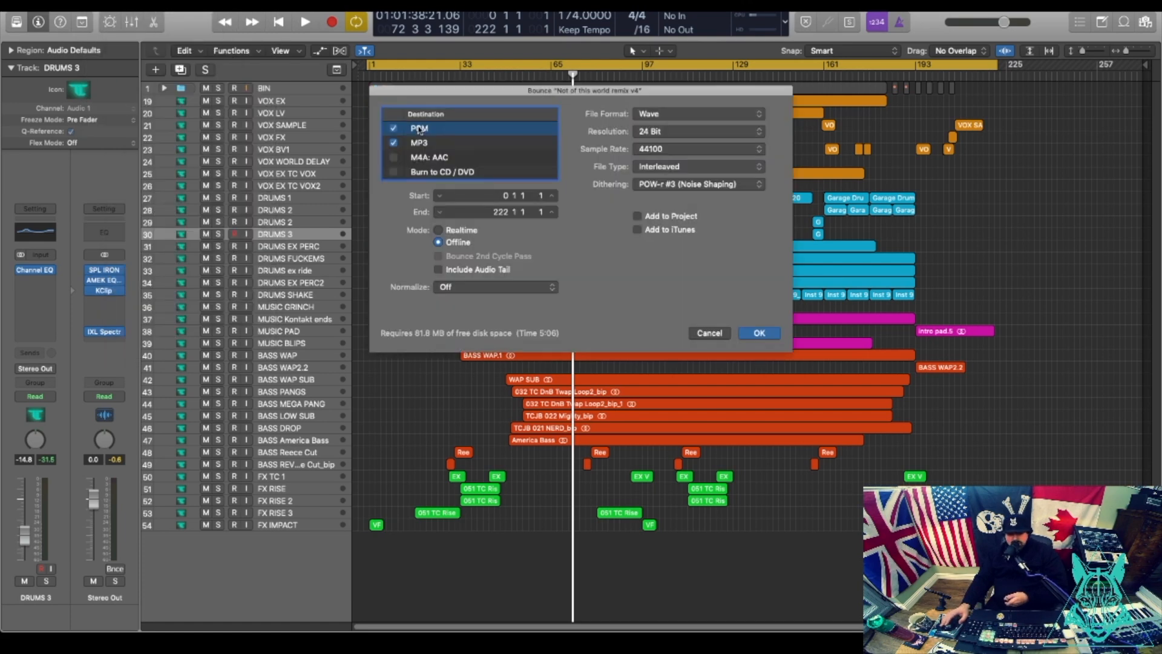
left_click(671, 149)
left_click(590, 145)
left_click(677, 115)
left_click(594, 158)
left_click(667, 118)
left_click(649, 114)
left_click(698, 188)
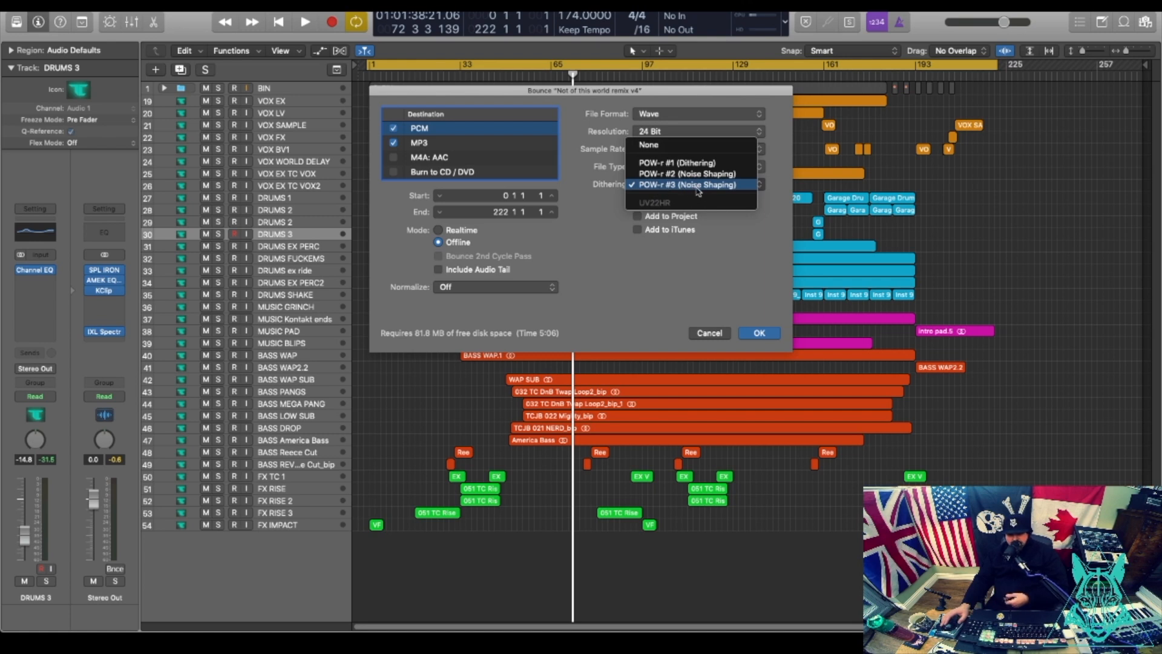
left_click(544, 192)
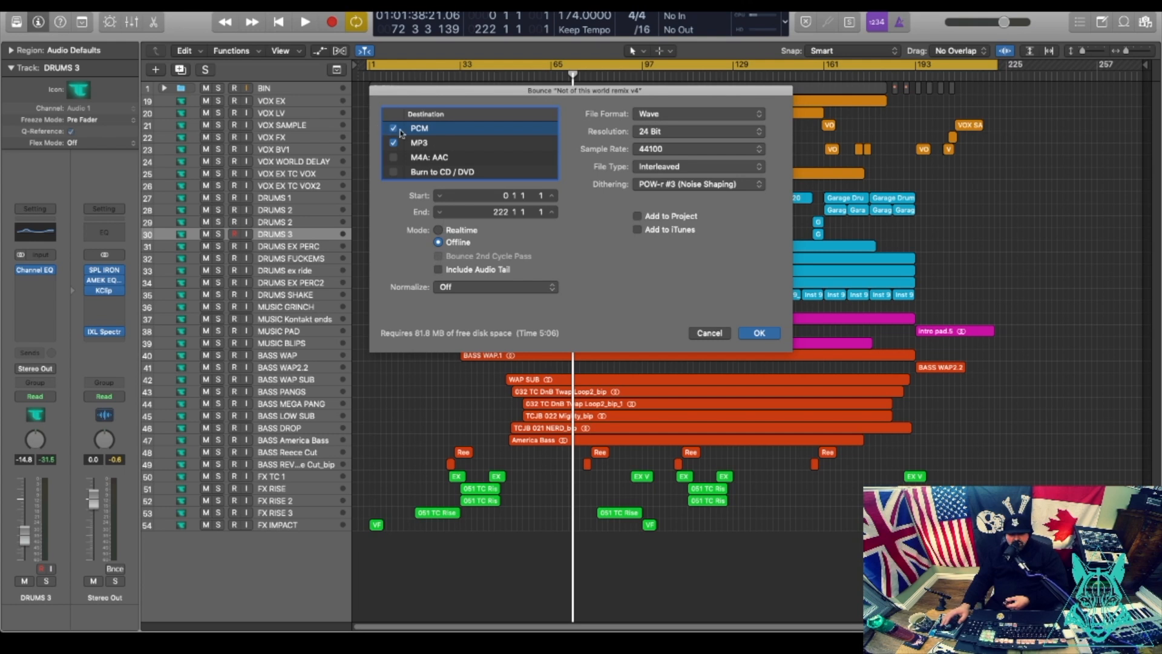
left_click(417, 146)
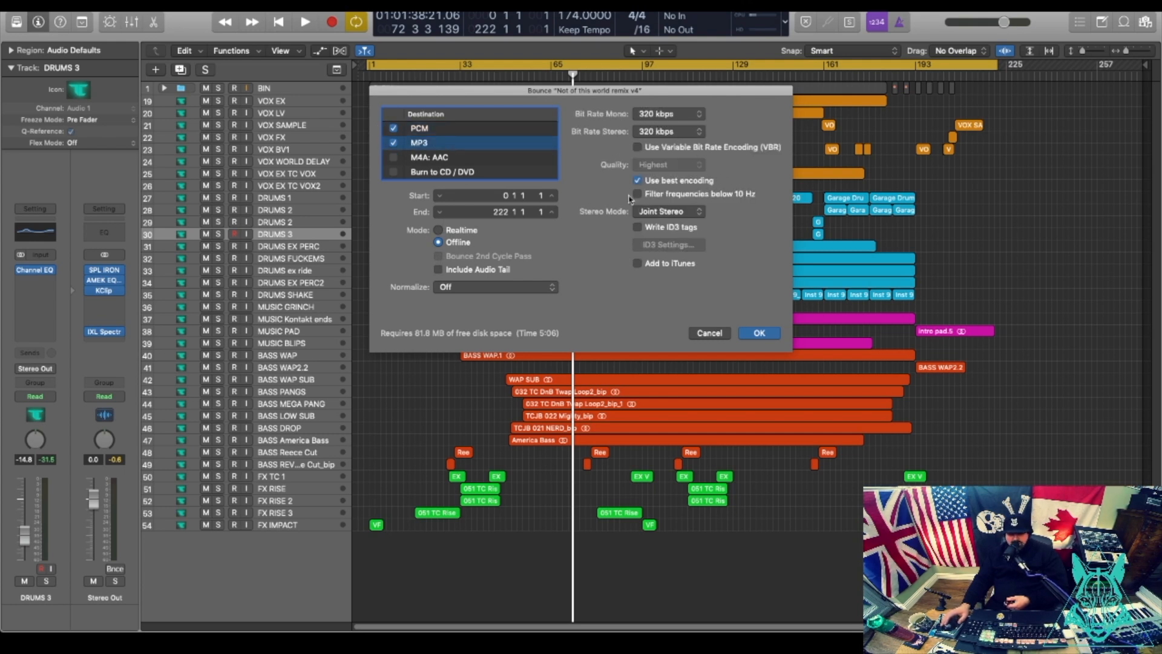
key("Return")
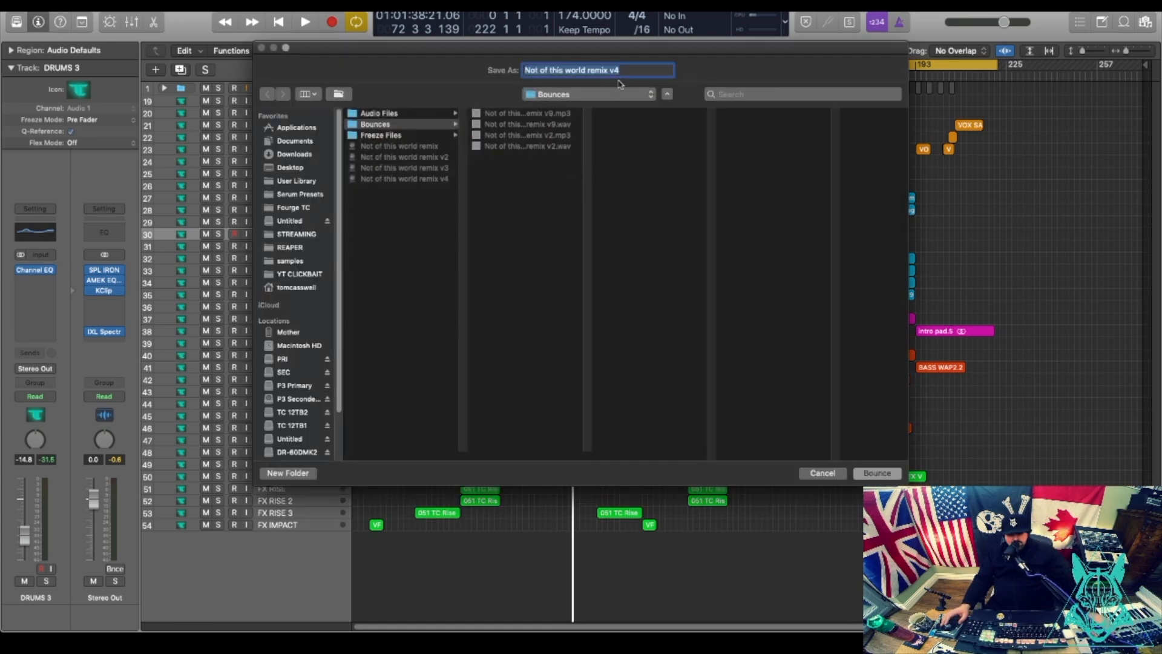
Rename the bounce file to 'Cliques - Not of this world remix - TC Remix V9.1'.
left_click(527, 70)
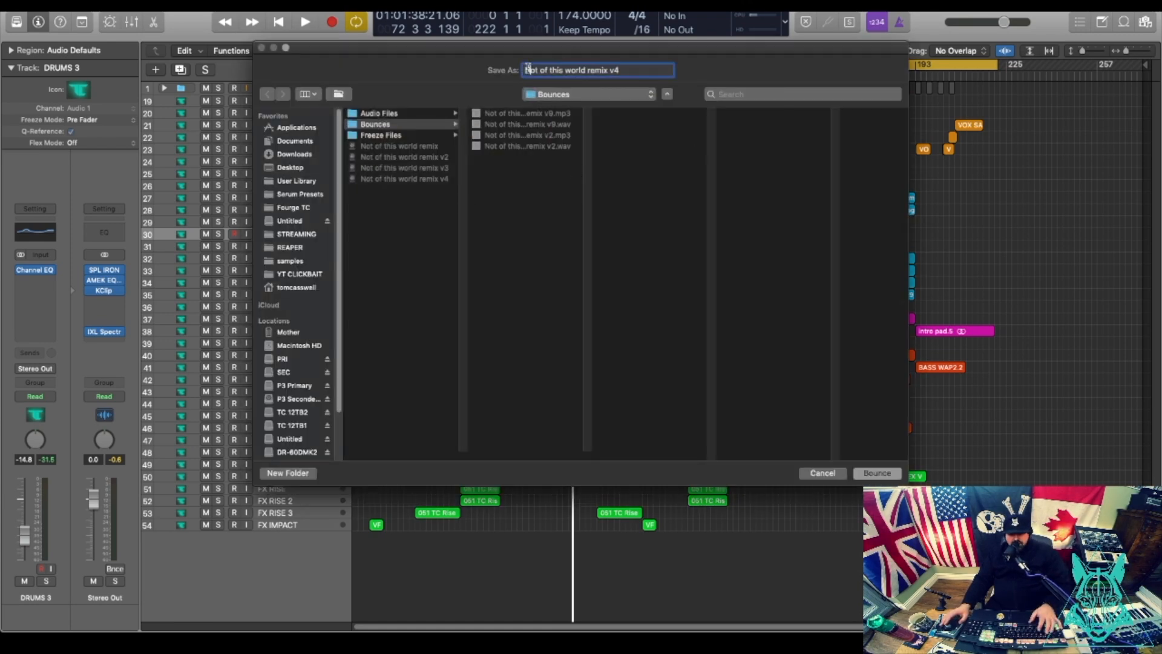
type("CLIQUES ")
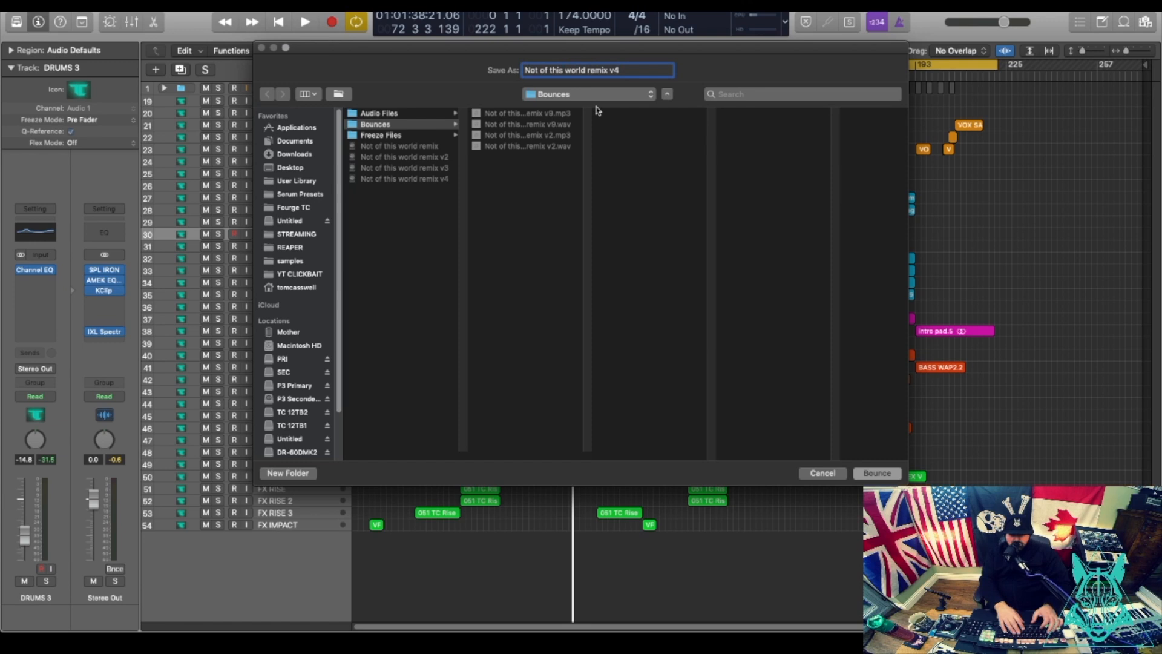
type("-")
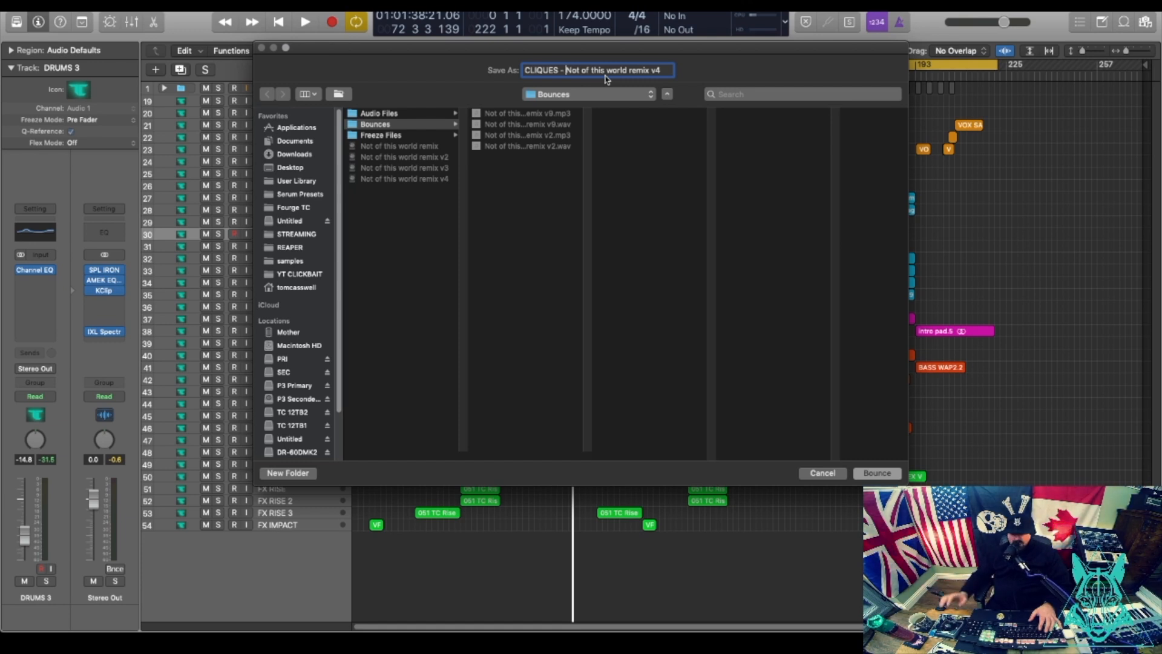
left_click(558, 70)
key("BackSpace")
key("BackSpace")
key("BackSpace")
key("BackSpace")
key("BackSpace")
key("BackSpace")
key("BackSpace")
type("Cliques")
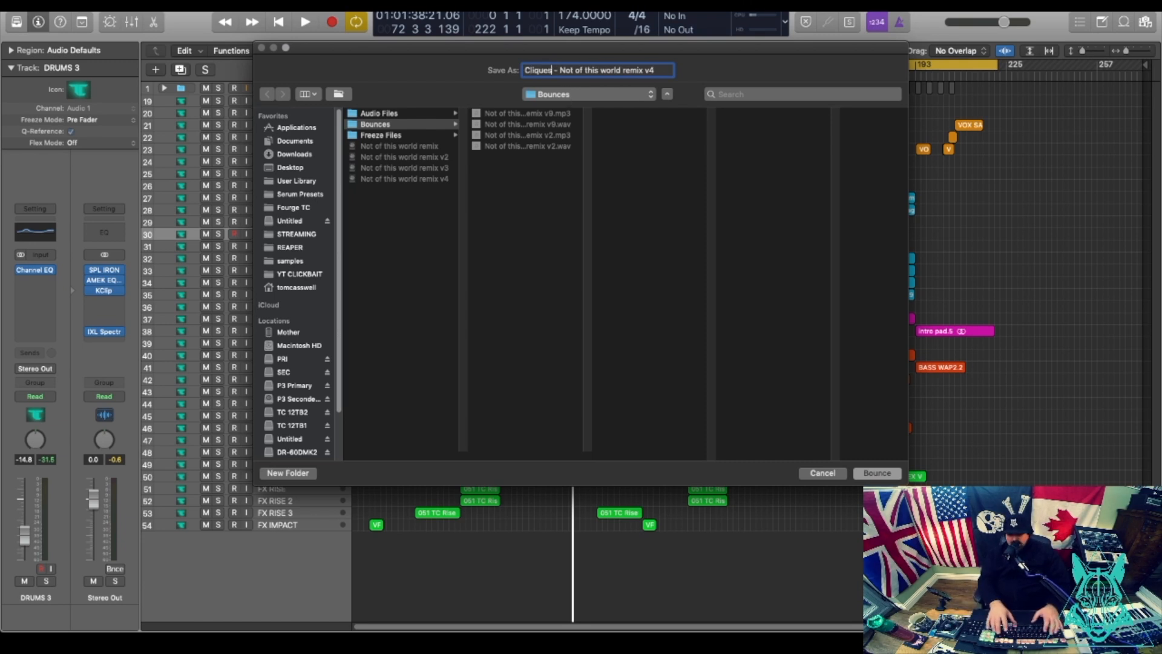
key("Right")
key("Right")
key("Right")
key("Right")
key("Right")
key("Right")
key("Right")
key("Right")
key("Right")
key("Right")
key("Right")
key("Right")
key("Right")
key("Right")
key("Right")
key("Right")
key("Right")
key("Right")
key("Right")
key("BackSpace")
key("BackSpace")
type("- TC REMI")
key("BackSpace")
key("BackSpace")
key("BackSpace")
type("remix V")
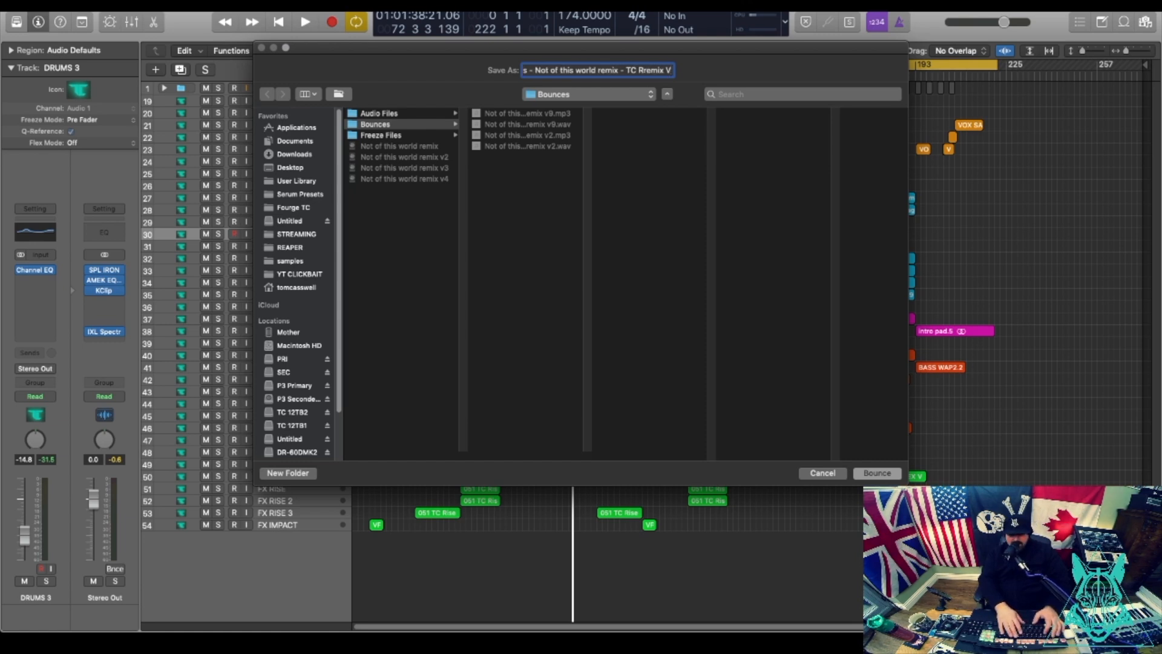
type("9.1")
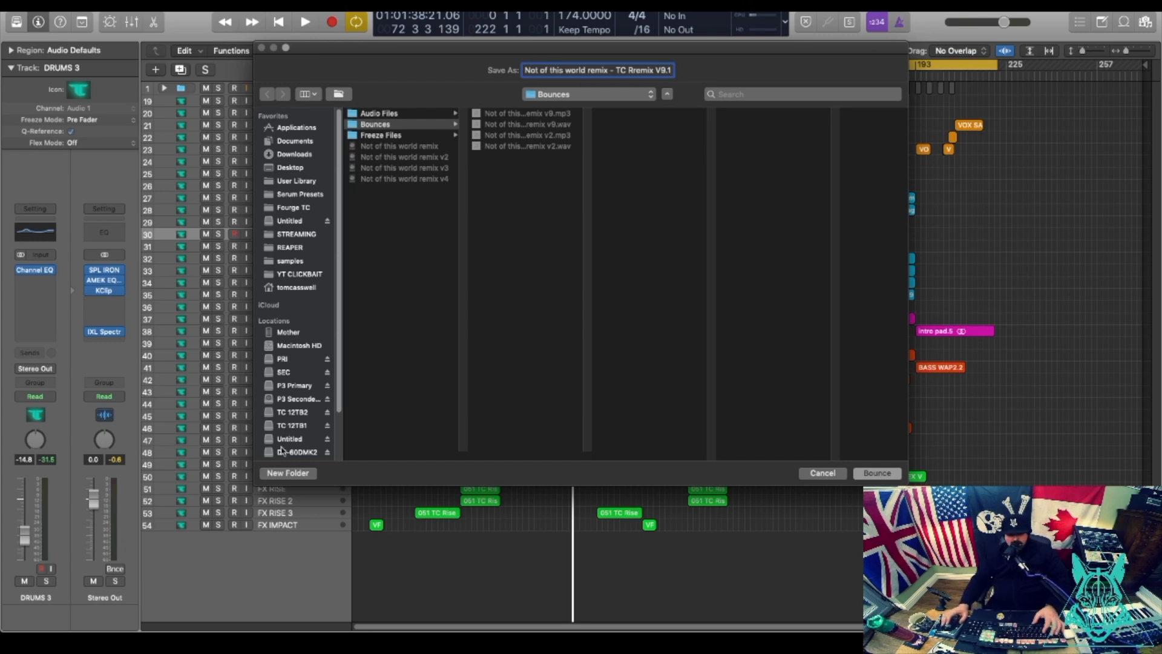
Create a new 'Final' folder and start the bounce into it.
left_click(289, 473)
type("Final")
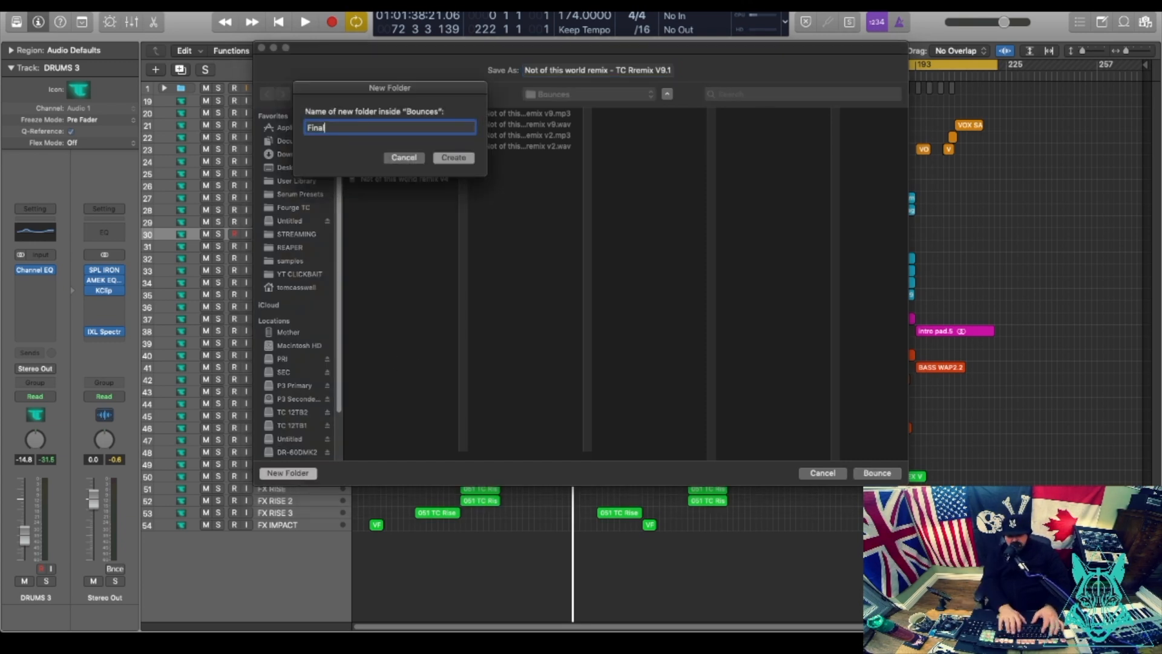
key("Return")
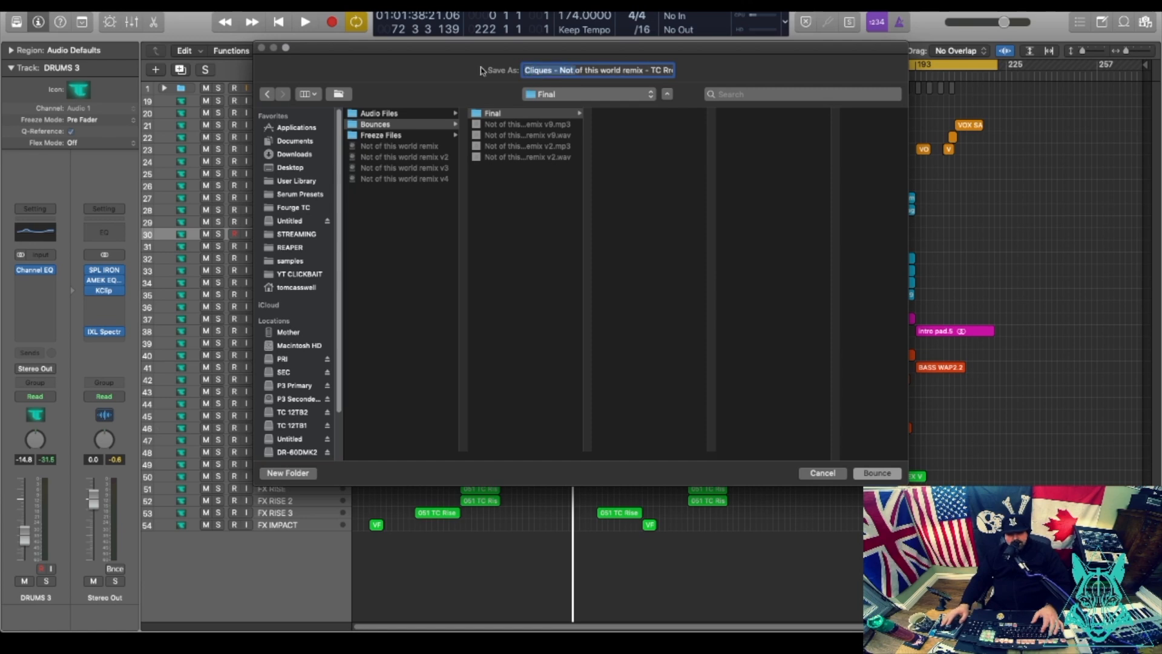
left_click(877, 474)
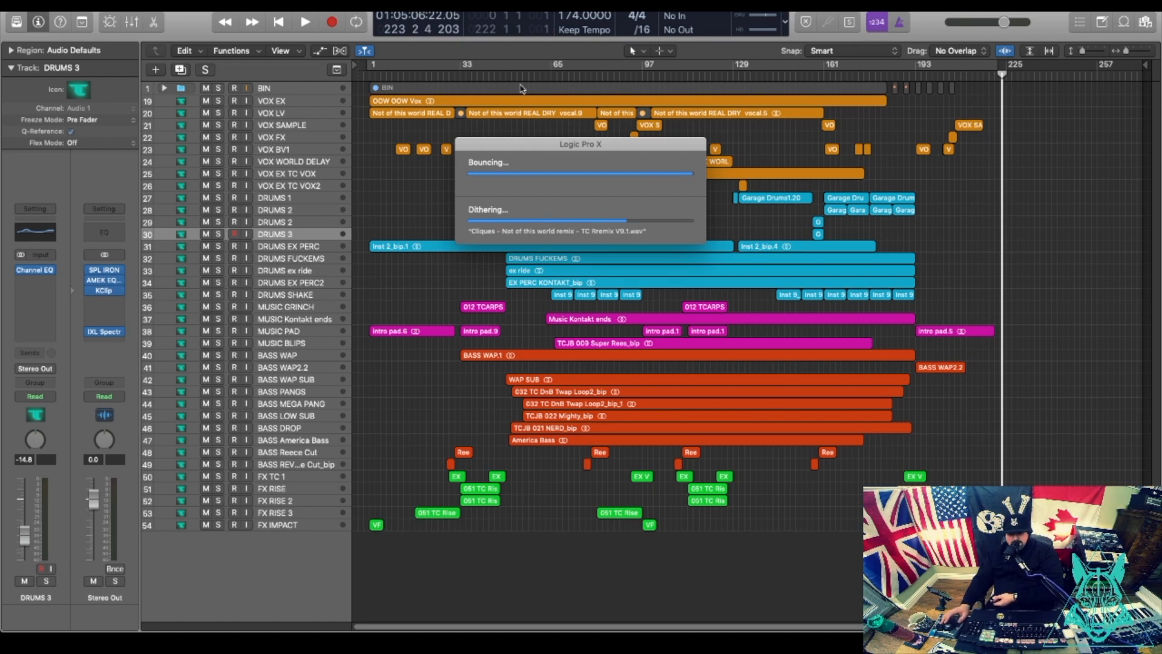
Once the bounce finishes, mute the VOX EX, VOX LV and VOX SAMPLE tracks.
left_click_drag(207, 101, 207, 175)
Keep VOX EX TC VOX unmuted and VOX WORLD DELAY muted for the instrumental.
left_click(206, 170)
left_click(206, 163)
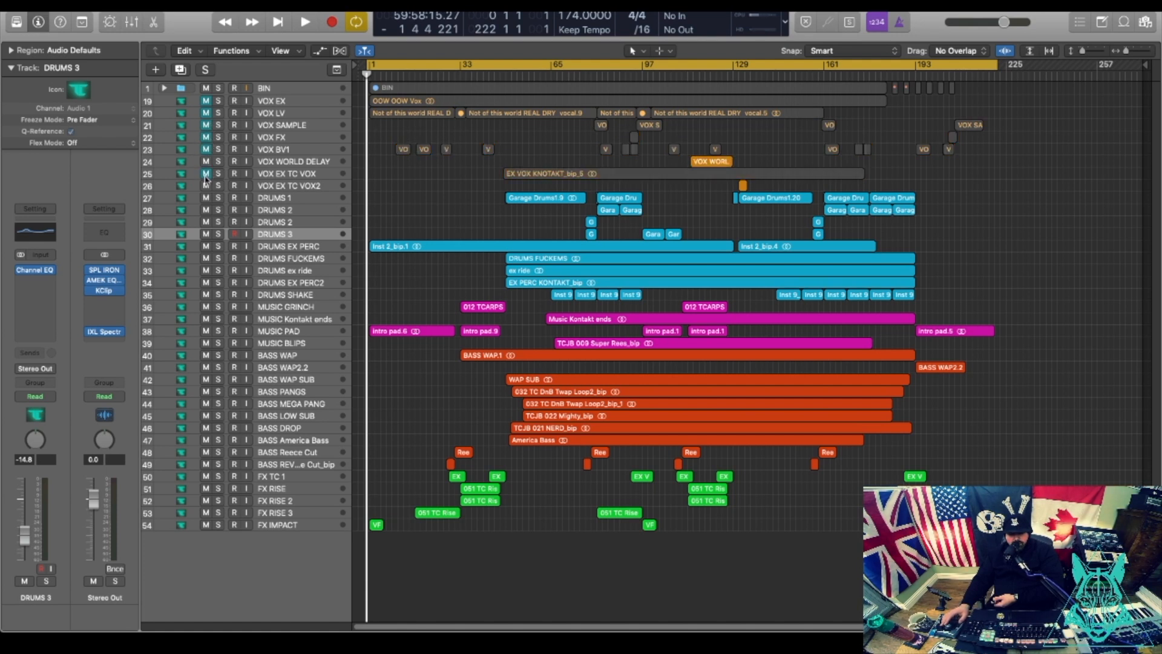
left_click(207, 174)
left_click(204, 164)
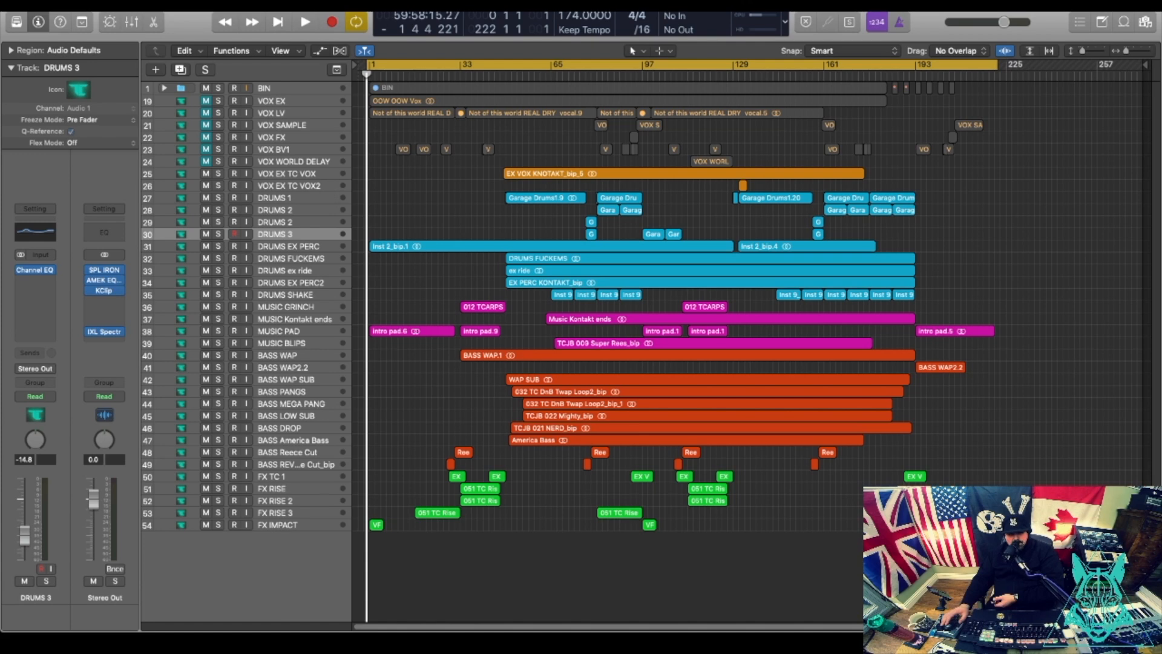
left_click(97, 5)
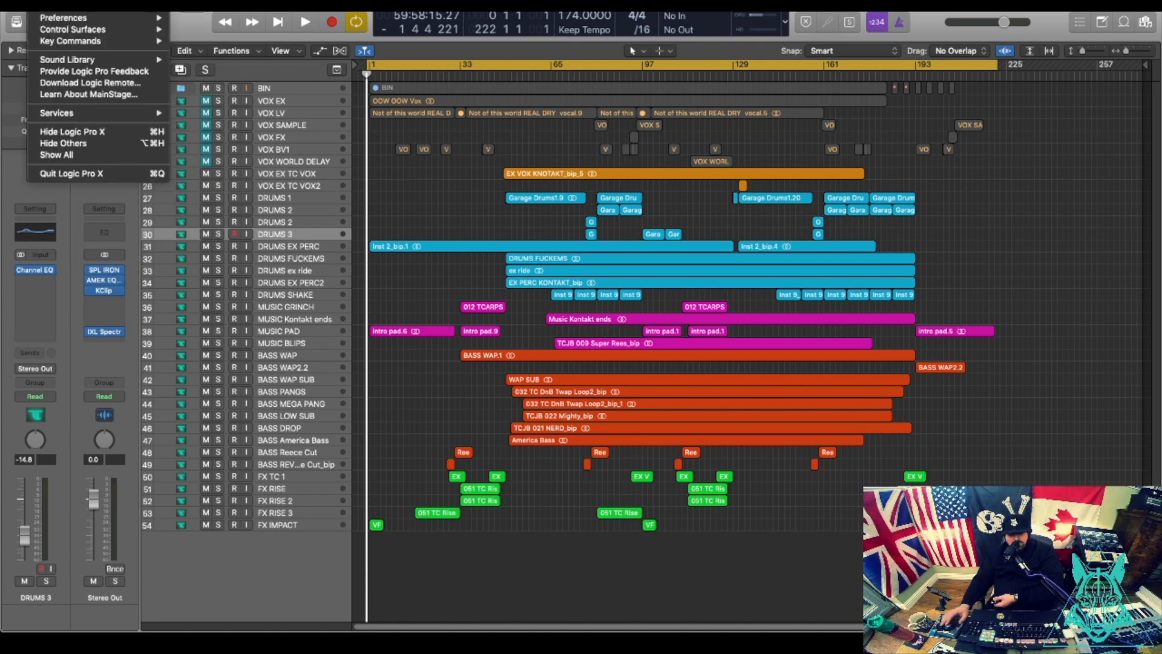
left_click(60, 5)
left_click(425, 80)
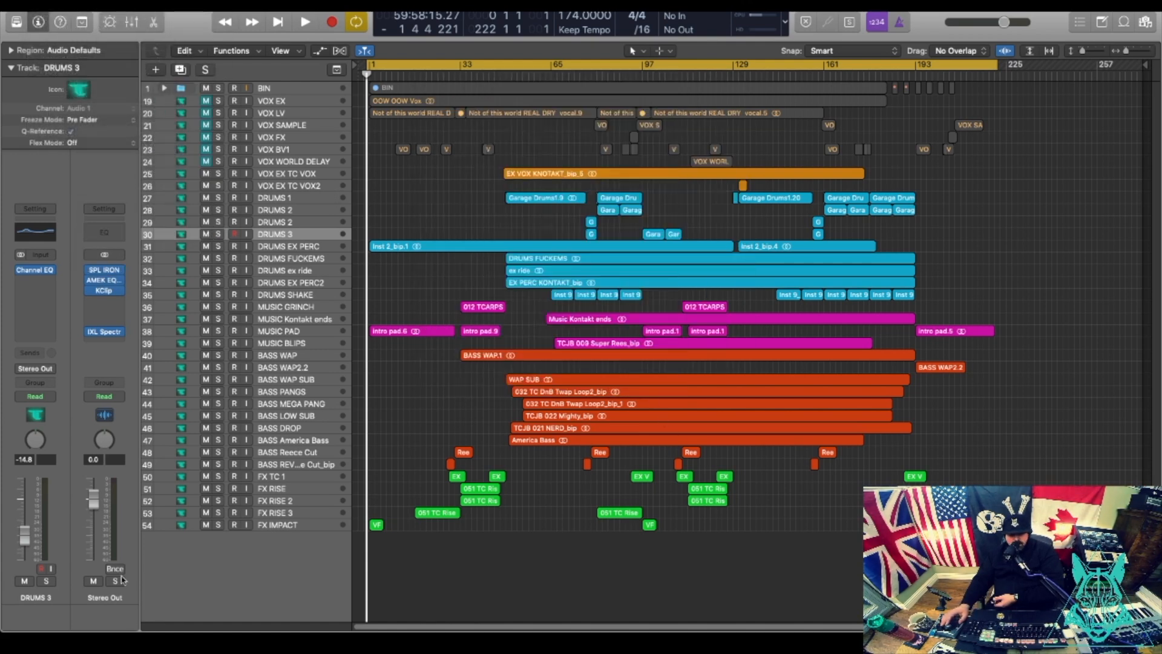
Bounce the INST instrumental version, then unmute the VOX SAMPLE through VOX WORLD DELAY tracks.
left_click(121, 570)
left_click(758, 333)
key("Down")
left_click(878, 473)
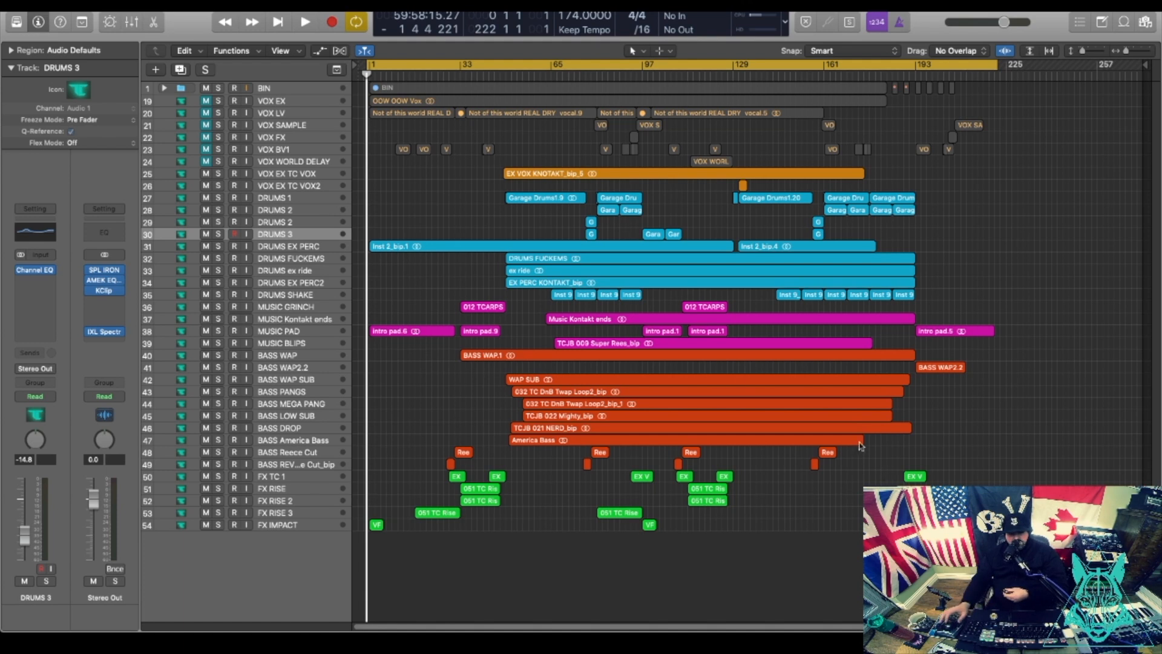
left_click_drag(205, 162, 206, 101)
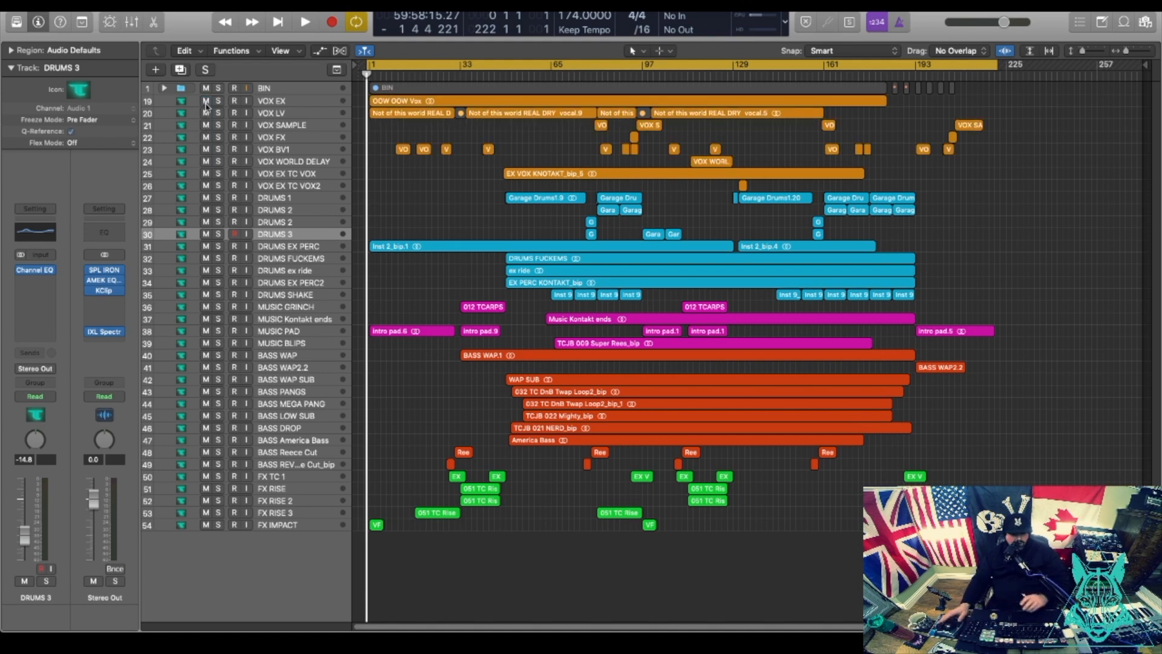